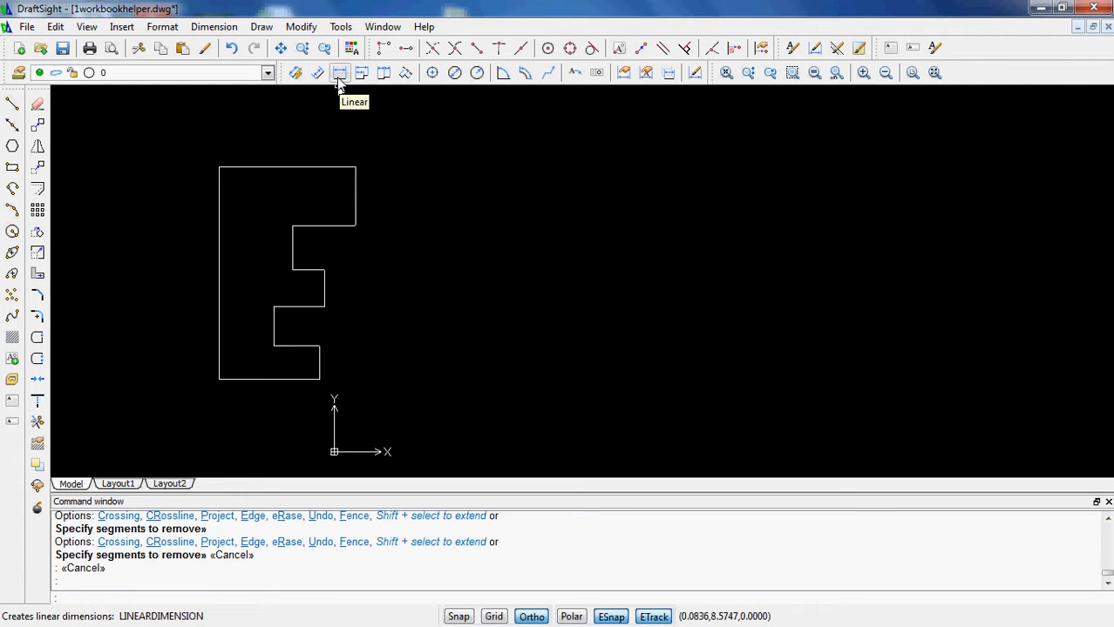
Step: Add a horizontal linear dimension above the shape's top edge, spanning its two upper corners
{"action": "left_click", "coordinate": [338, 79]}
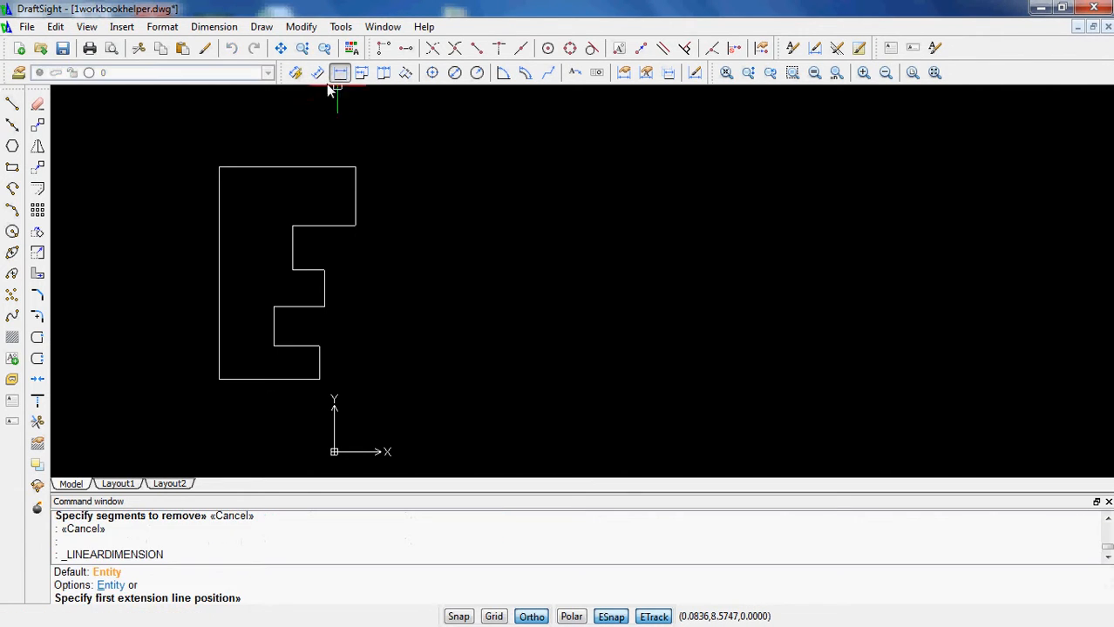
{"action": "left_click", "coordinate": [219, 166]}
{"action": "left_click", "coordinate": [356, 167]}
{"action": "left_click", "coordinate": [343, 138]}
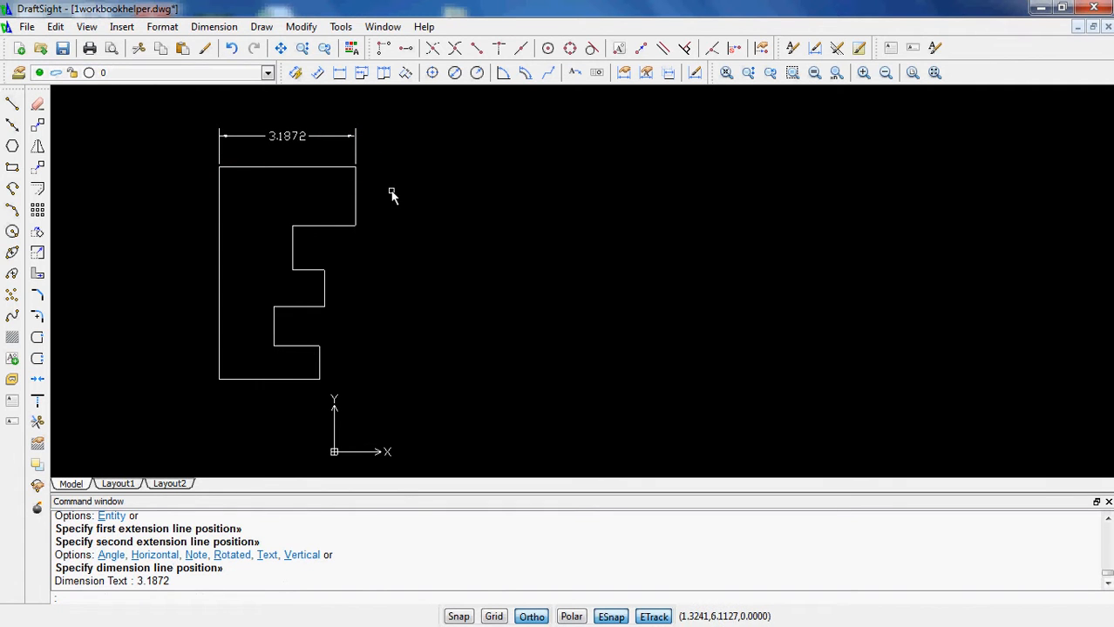
{"action": "left_click", "coordinate": [361, 76]}
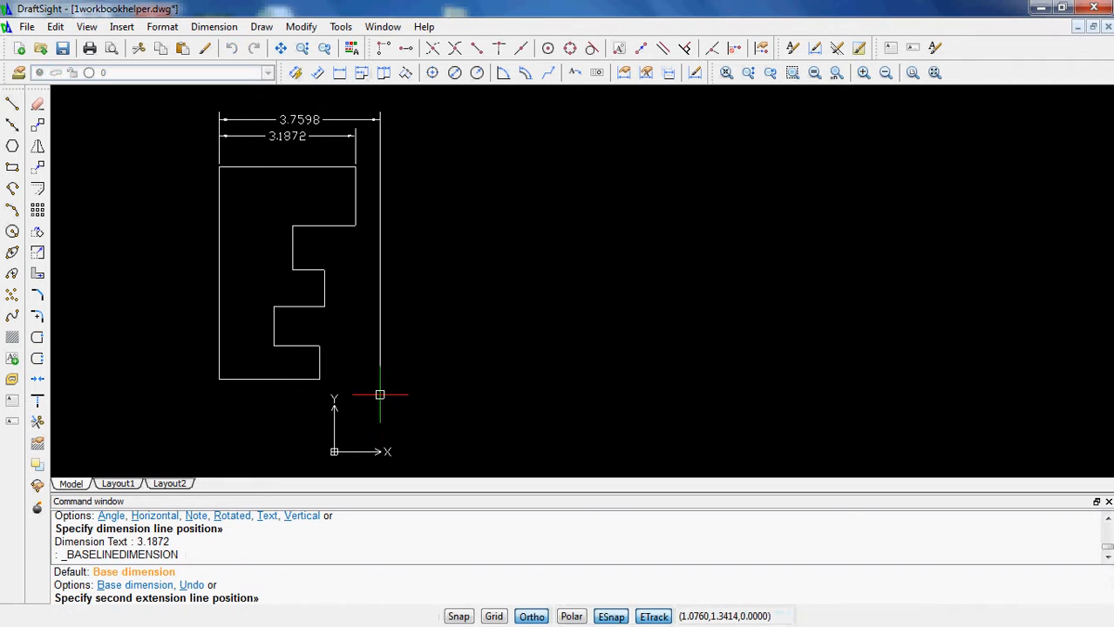
{"action": "key", "text": "Escape"}
{"action": "key", "text": "Escape"}
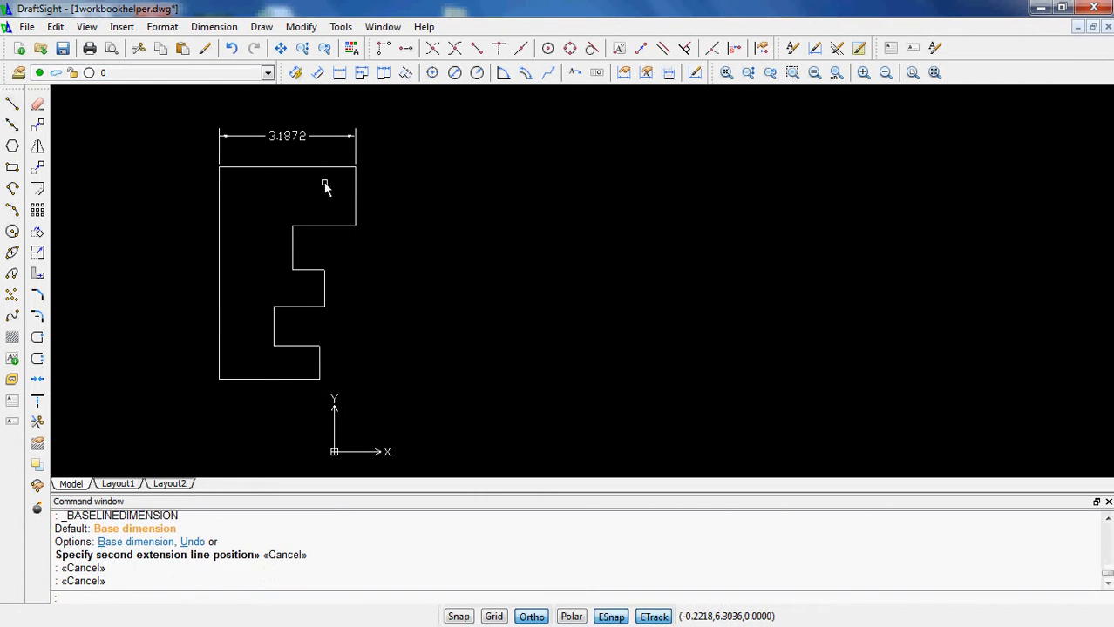
Step: Delete the linear dimension above the shape's top edge
{"action": "left_click", "coordinate": [312, 156]}
{"action": "left_click", "coordinate": [272, 135]}
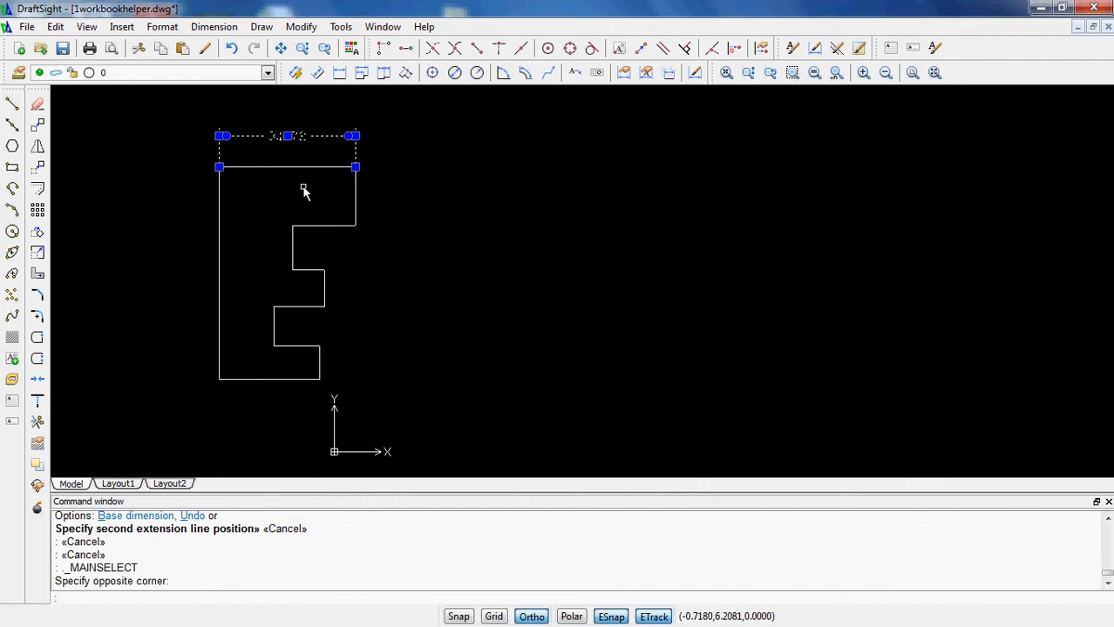
{"action": "key", "text": "Delete"}
{"action": "left_click", "coordinate": [361, 75]}
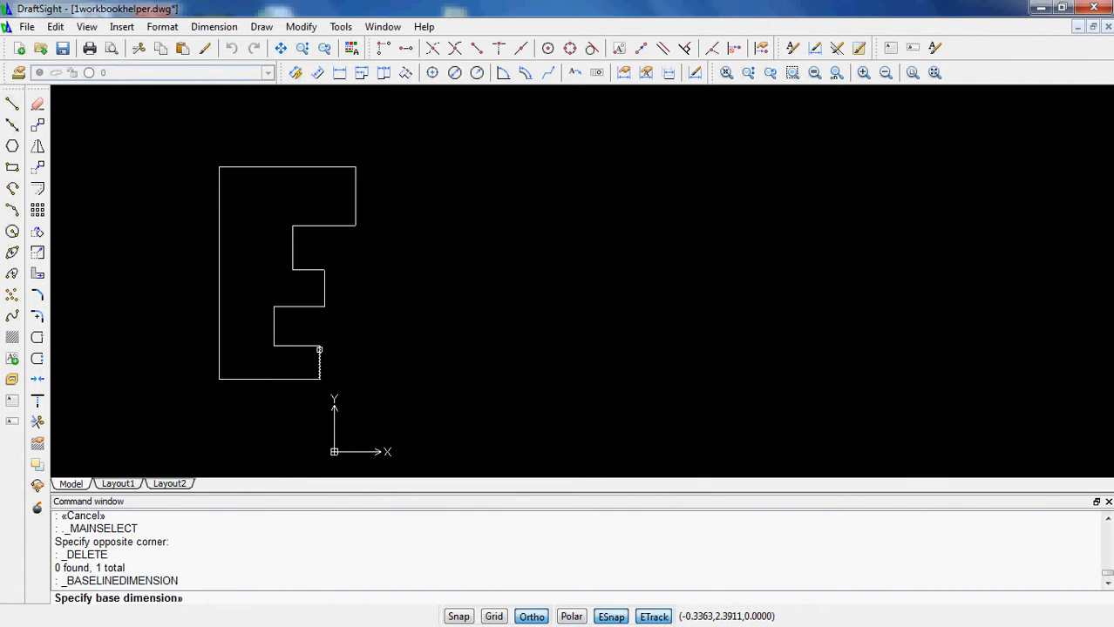
{"action": "key", "text": "Escape"}
{"action": "key", "text": "Escape"}
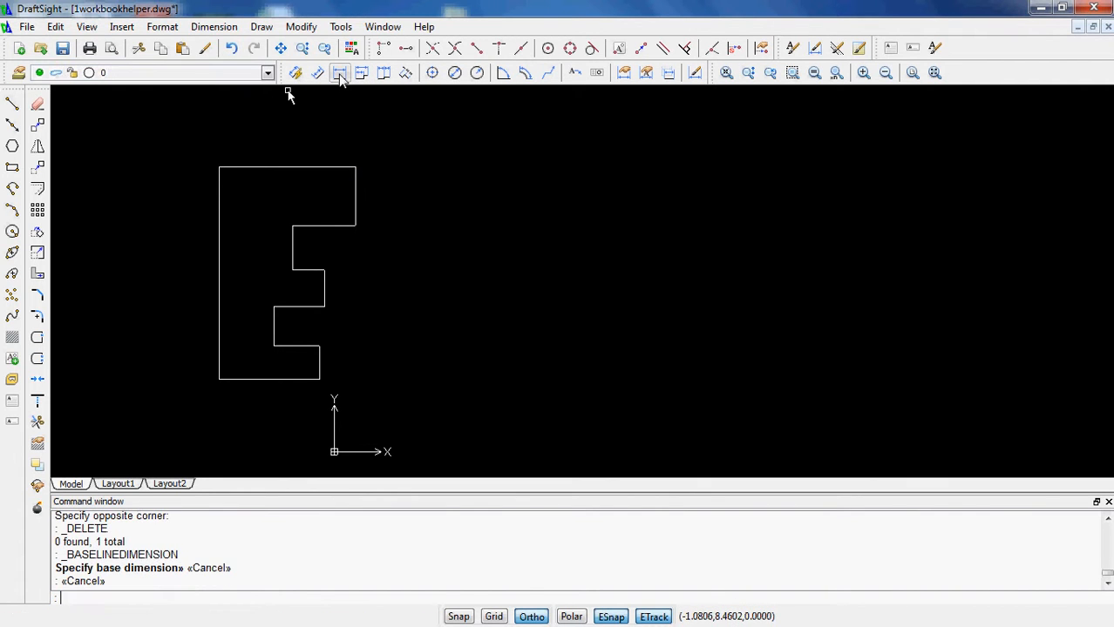
Step: Add a vertical linear dimension to the lowest right-hand edge, from its lower corner upward, placed outside the shape
{"action": "left_click", "coordinate": [340, 73]}
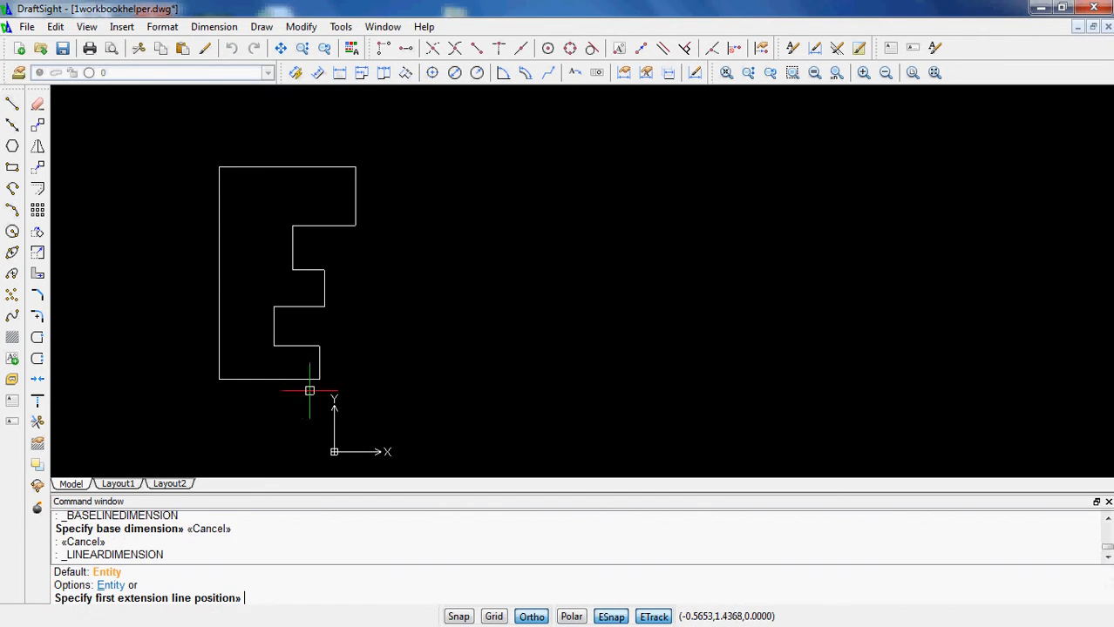
{"action": "left_click", "coordinate": [319, 380]}
{"action": "left_click", "coordinate": [318, 346]}
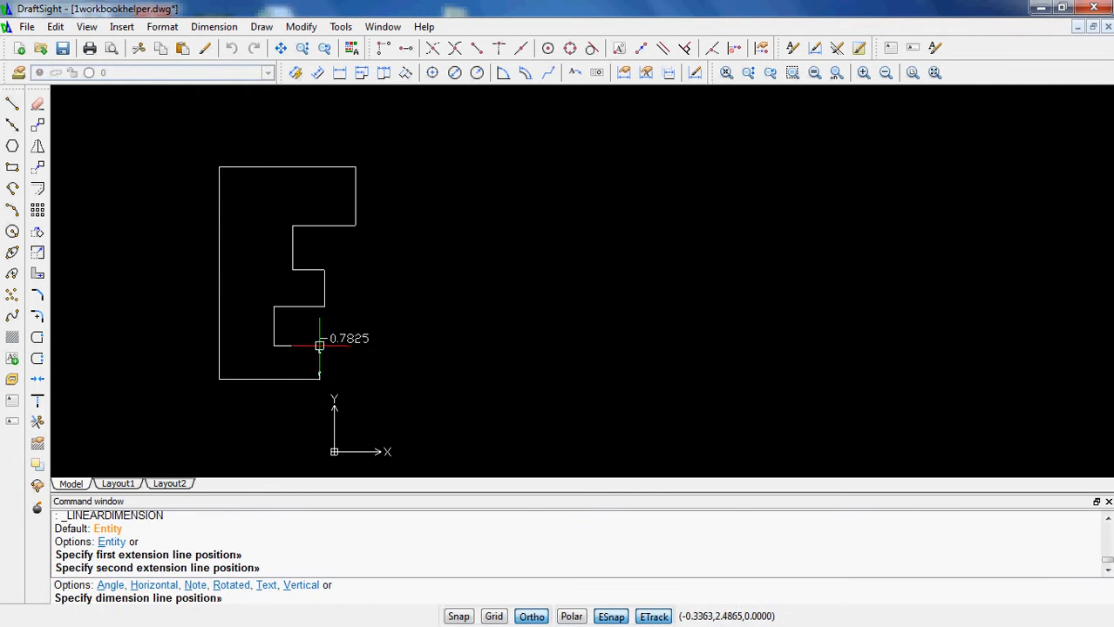
{"action": "left_click", "coordinate": [367, 362]}
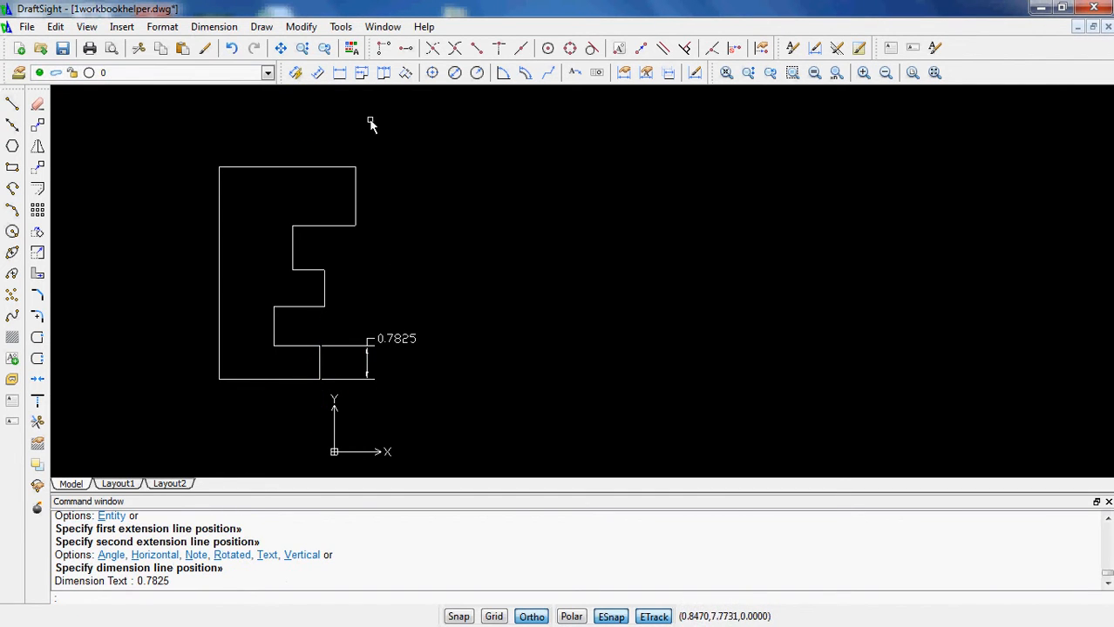
Step: Add baseline dimensions from the lower edge to the four remaining stepped corners on the right side, up to the top
{"action": "left_click", "coordinate": [363, 74]}
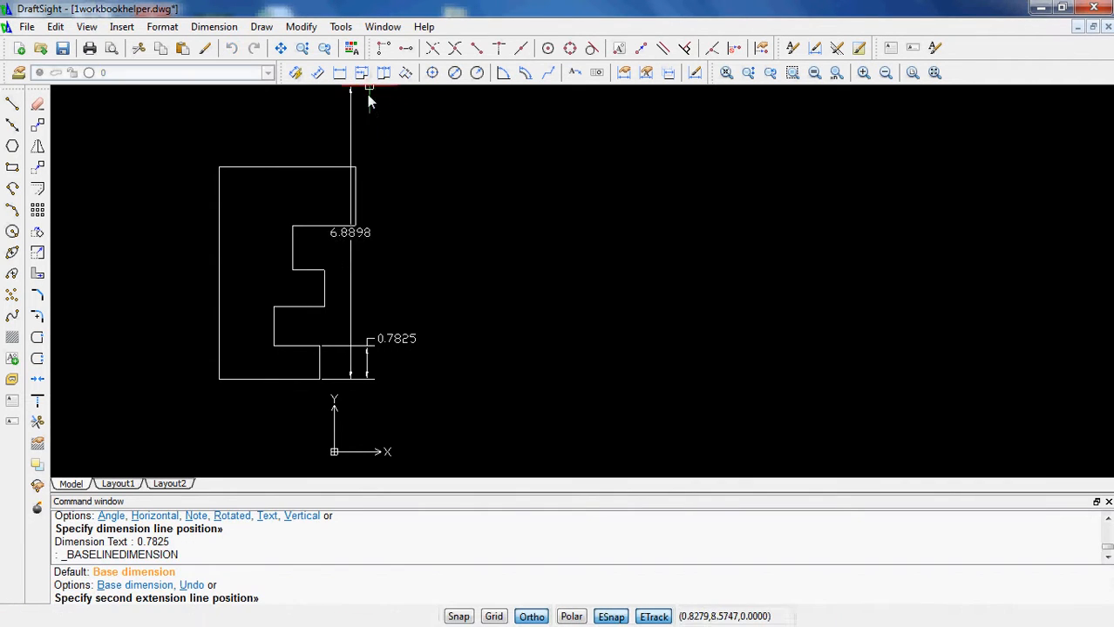
{"action": "left_click", "coordinate": [324, 307]}
{"action": "left_click", "coordinate": [325, 270]}
{"action": "left_click", "coordinate": [356, 227]}
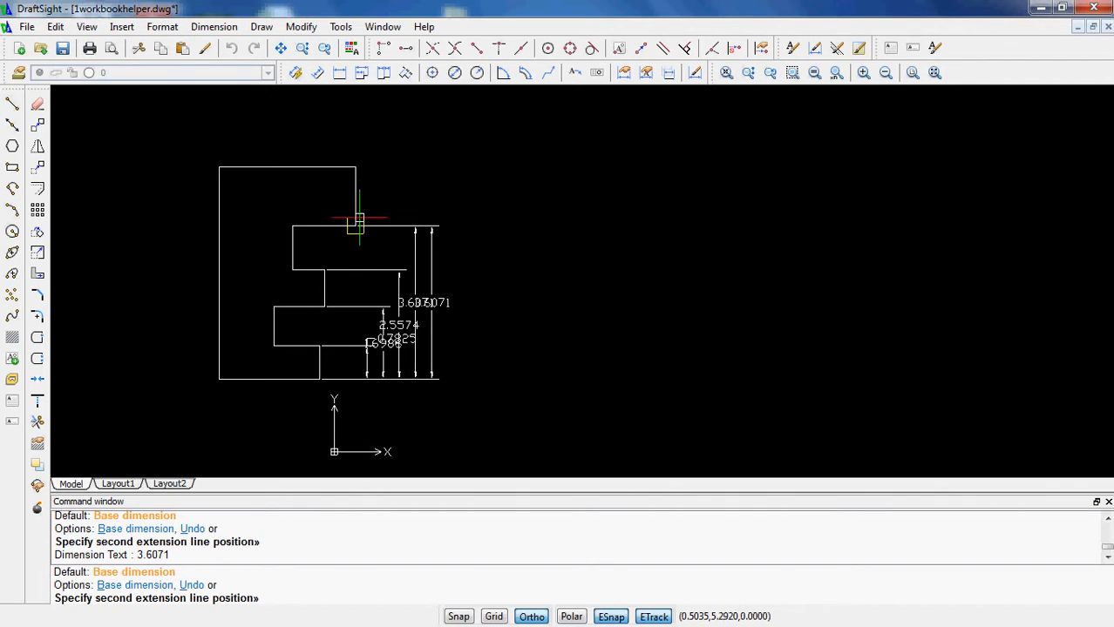
{"action": "left_click", "coordinate": [356, 166]}
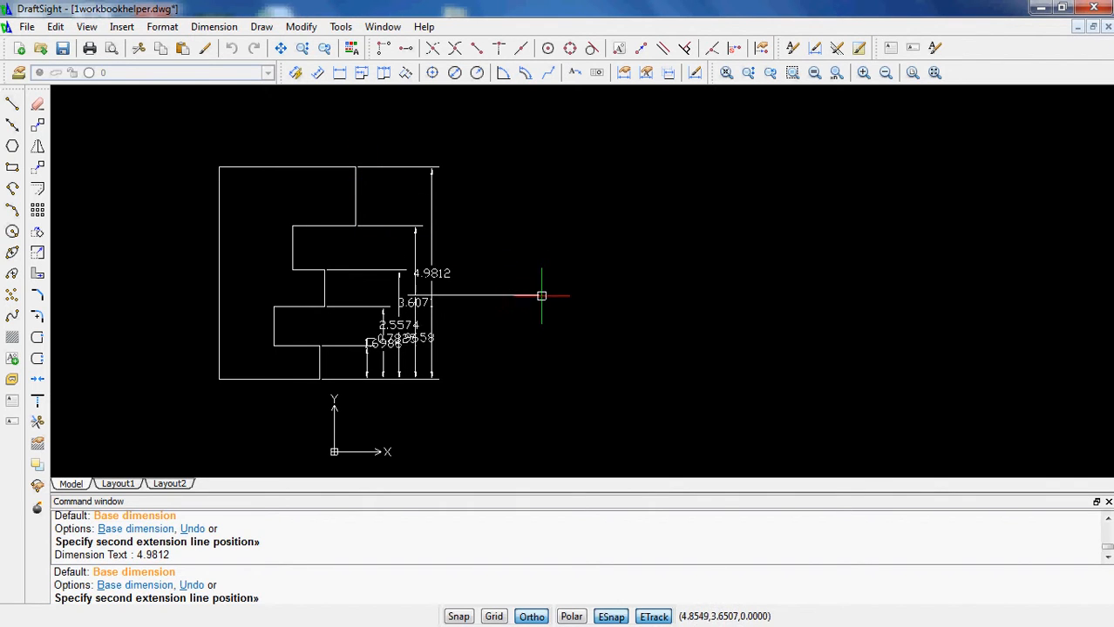
{"action": "key", "text": "Escape"}
{"action": "key", "text": "Escape"}
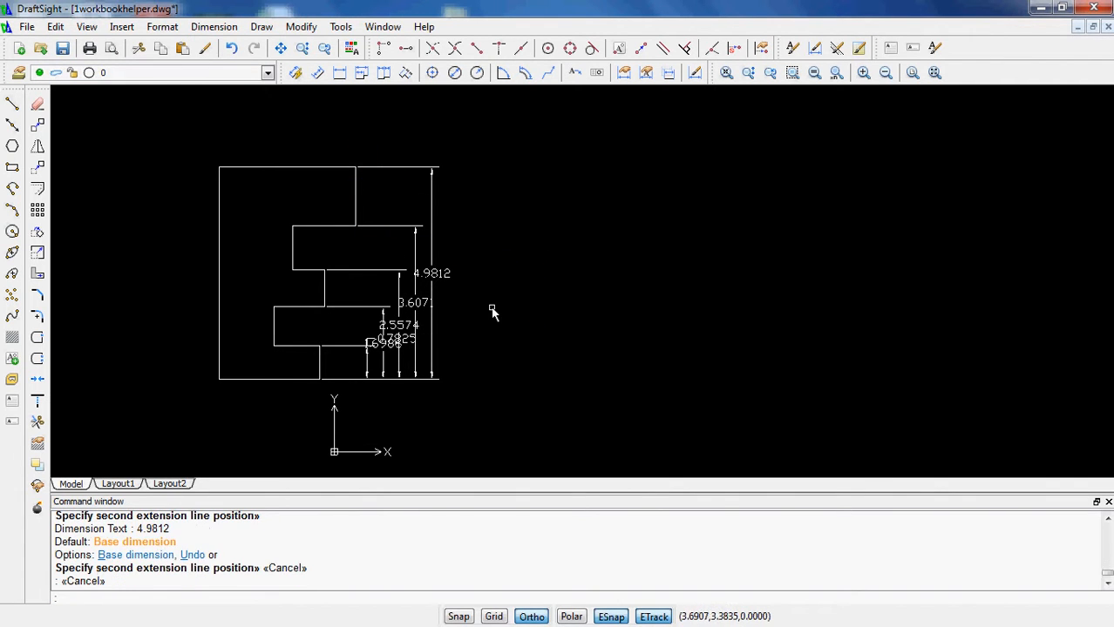
Step: Grip-stretch the overall-height dimension and the 3.6071 dimension outward, away from the shape, to spread them apart
{"action": "left_click", "coordinate": [441, 282]}
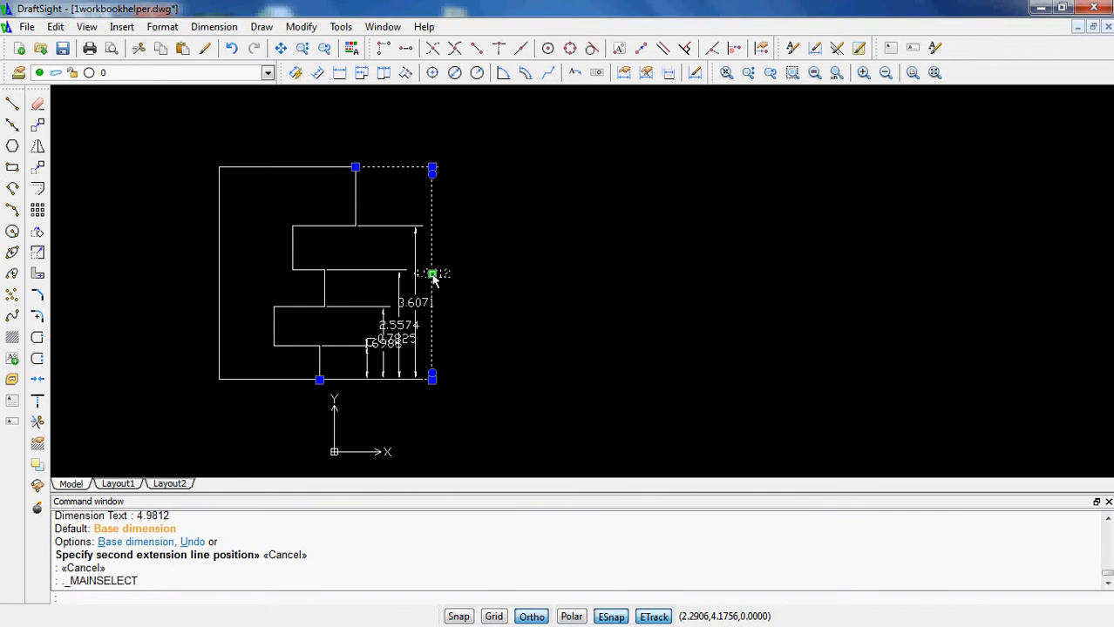
{"action": "left_click", "coordinate": [432, 275]}
{"action": "left_click", "coordinate": [492, 277]}
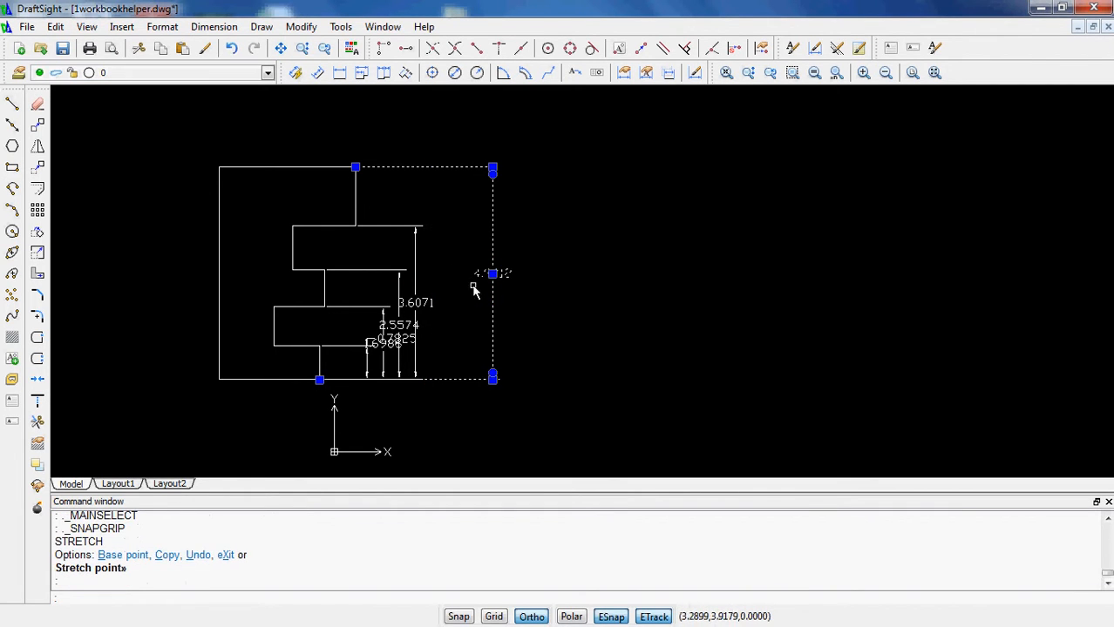
{"action": "left_click", "coordinate": [417, 307]}
{"action": "left_click", "coordinate": [416, 303]}
{"action": "left_click", "coordinate": [452, 305]}
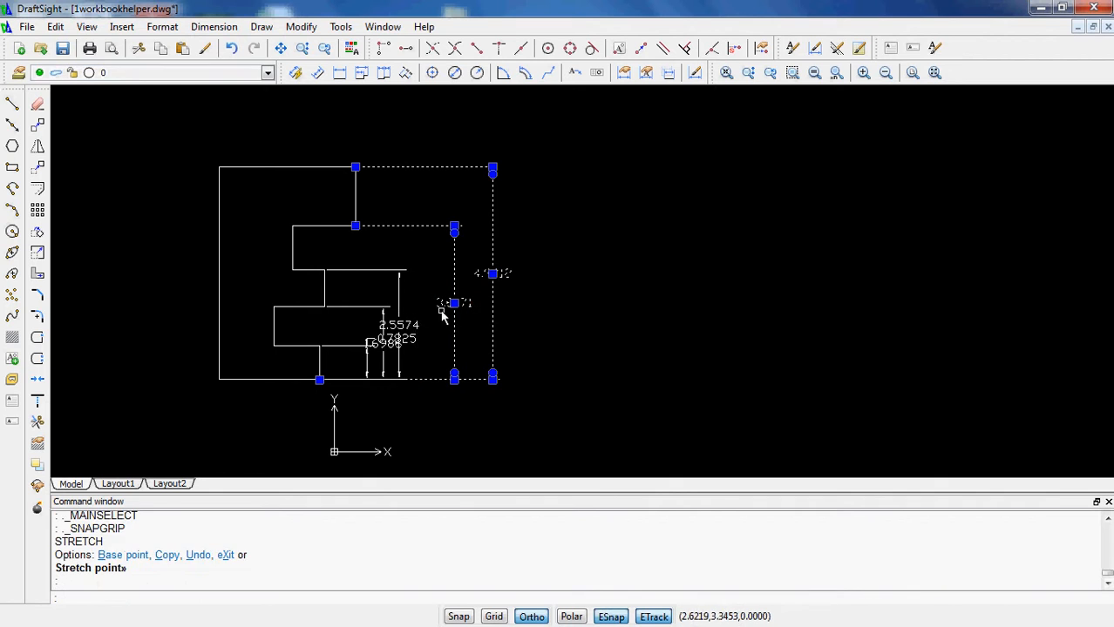
Step: Move the 2.5574 dimension outward, raise the text of the 0.7825 dimension, and clear the selection
{"action": "left_click", "coordinate": [398, 327]}
{"action": "left_click", "coordinate": [400, 325]}
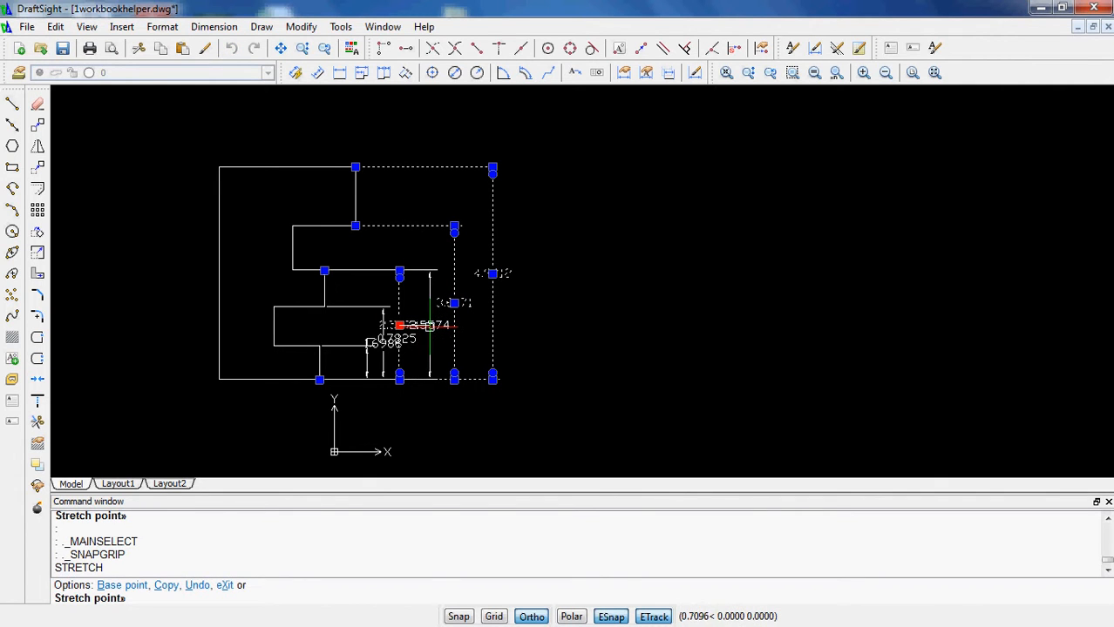
{"action": "left_click", "coordinate": [430, 326]}
{"action": "left_click", "coordinate": [411, 348]}
{"action": "left_click", "coordinate": [396, 340]}
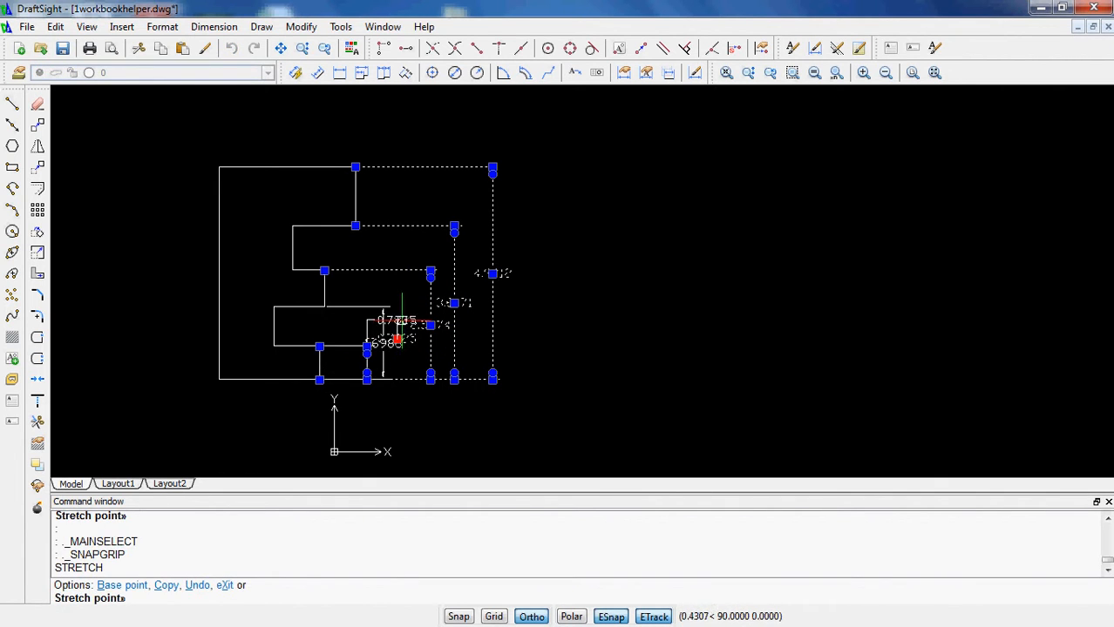
{"action": "left_click", "coordinate": [394, 317]}
{"action": "left_click", "coordinate": [506, 375]}
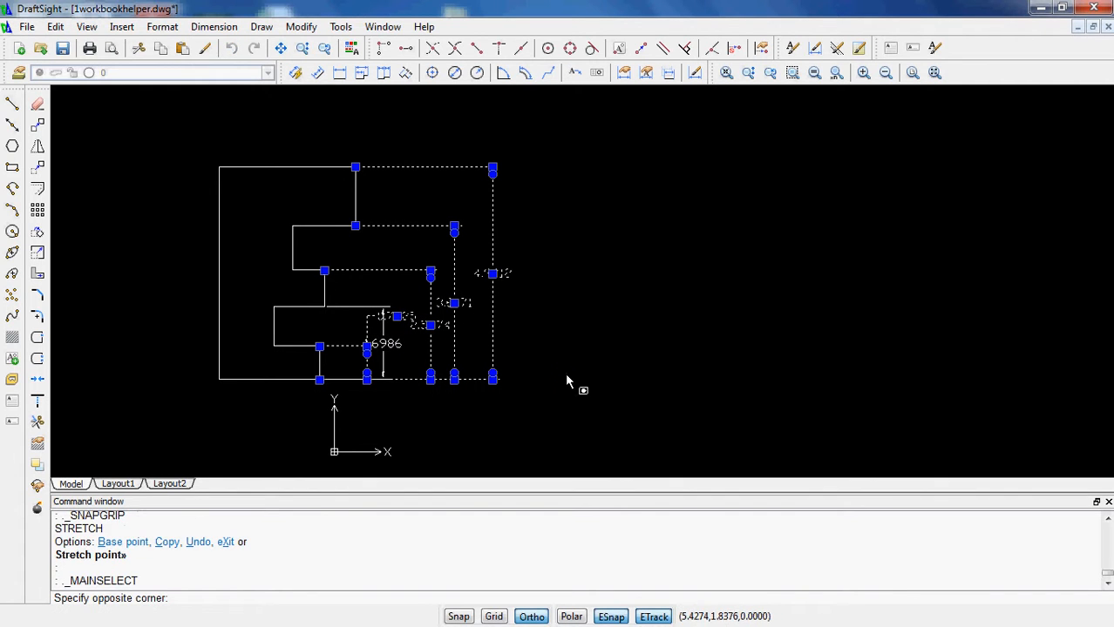
{"action": "key", "text": "Escape"}
{"action": "key", "text": "Escape"}
{"action": "key", "text": "Escape"}
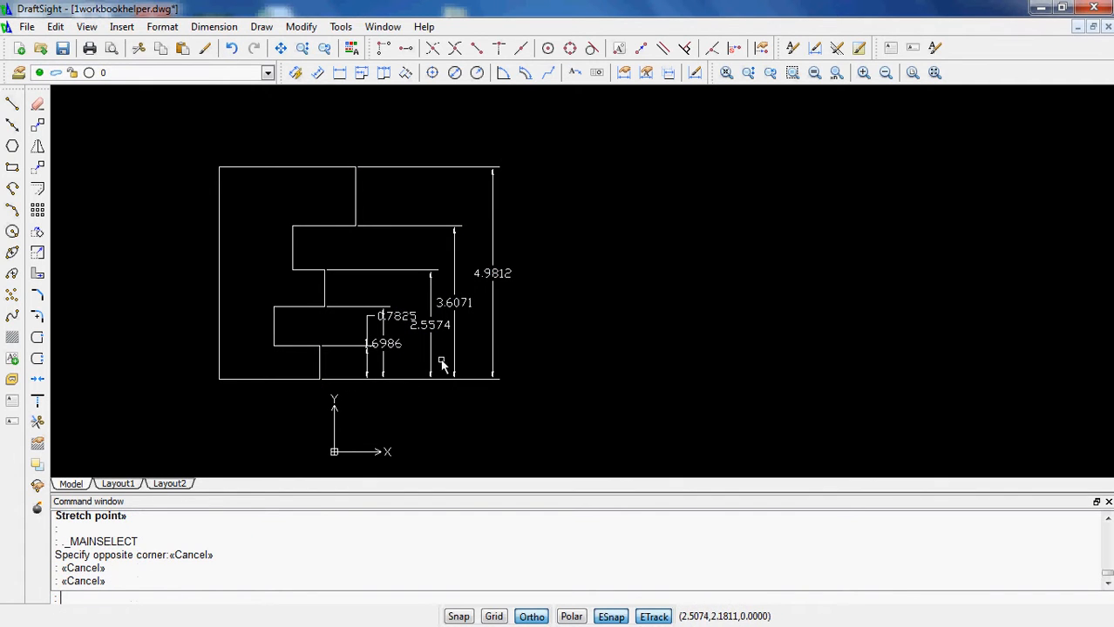
Step: Move the overall-height dimension and the 3.6071 dimension farther out to widen the gaps between them
{"action": "left_click", "coordinate": [494, 274]}
{"action": "left_click", "coordinate": [492, 273]}
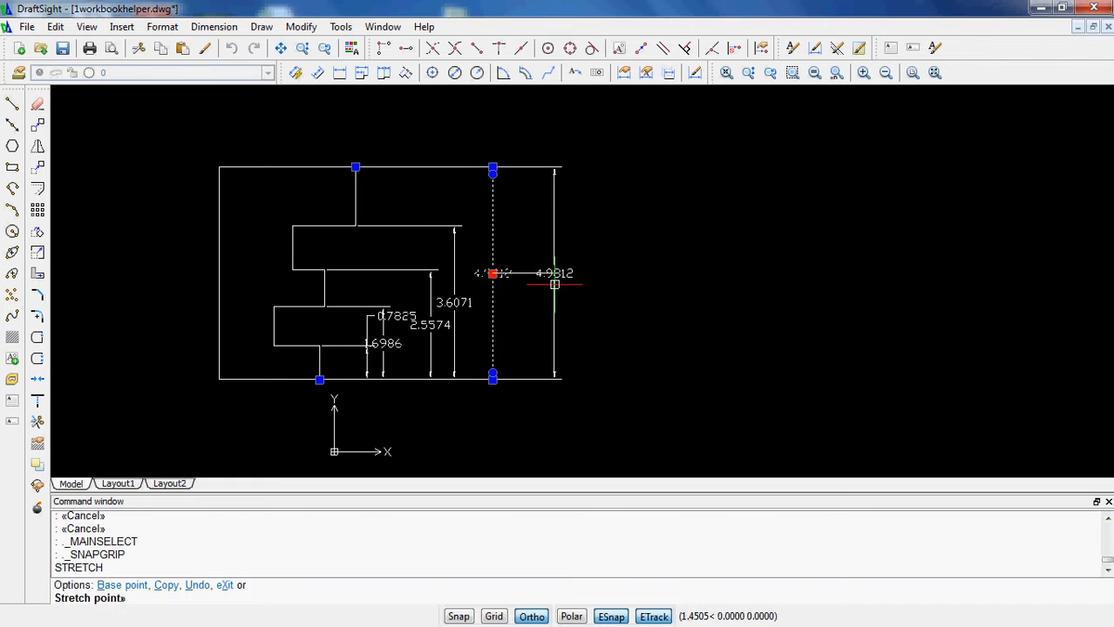
{"action": "left_click", "coordinate": [460, 304]}
{"action": "left_click", "coordinate": [455, 303]}
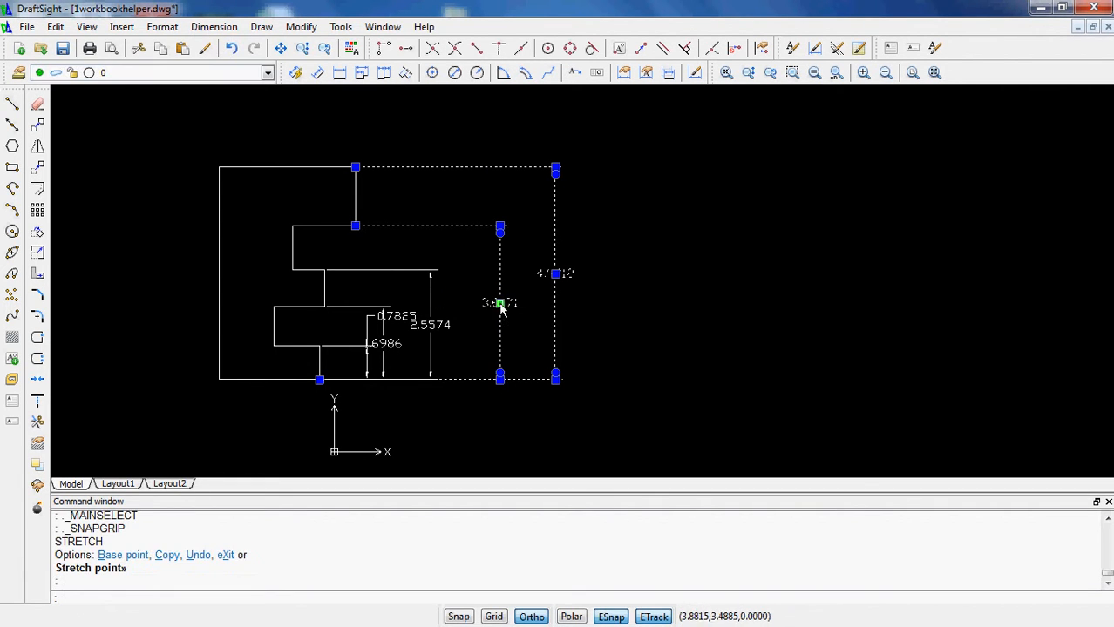
{"action": "left_click", "coordinate": [499, 304]}
Step: Move the 2.5574 dimension and the 0.7825 dimension farther away from the shape
{"action": "left_click", "coordinate": [440, 325]}
{"action": "left_click", "coordinate": [432, 324]}
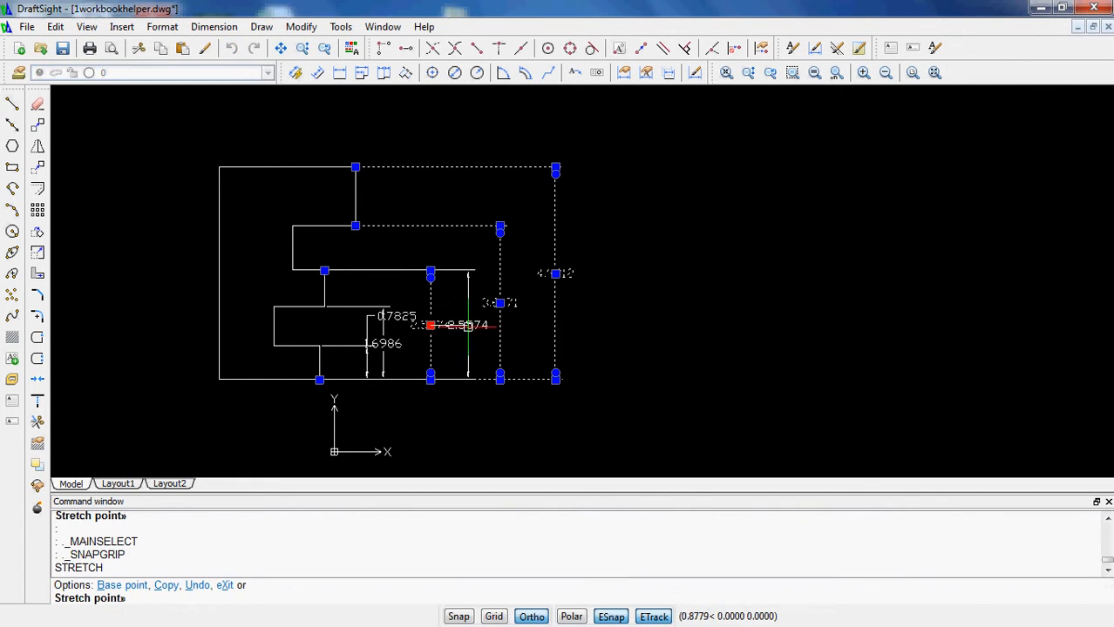
{"action": "left_click", "coordinate": [468, 325]}
{"action": "left_click", "coordinate": [394, 316]}
{"action": "left_click", "coordinate": [396, 317]}
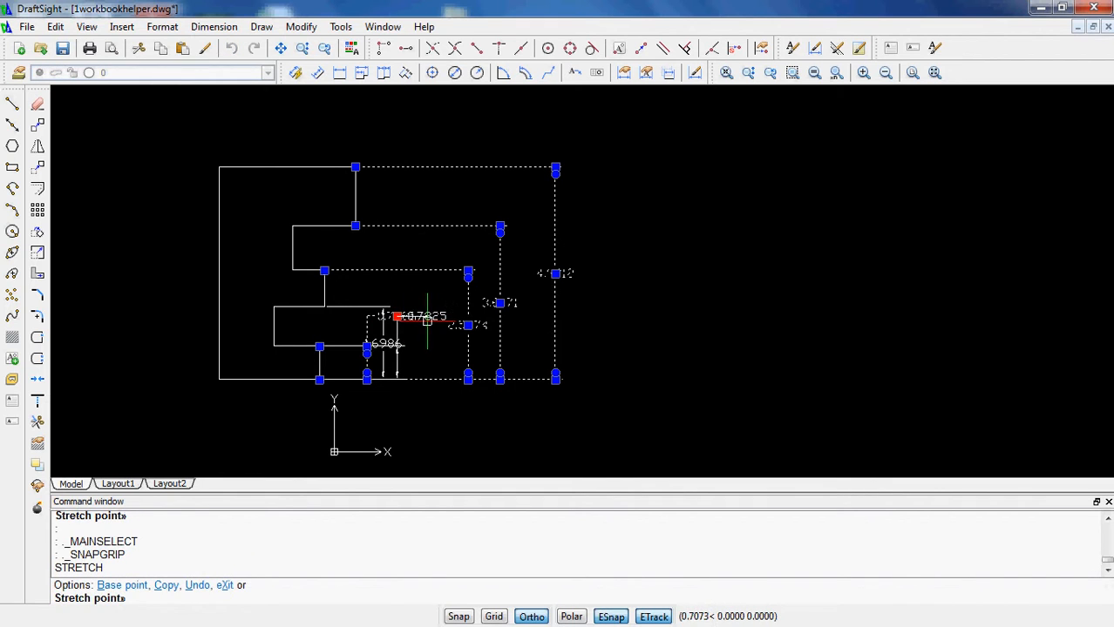
{"action": "left_click", "coordinate": [430, 318]}
Step: Move the 1.6986 dimension closer to the shape, inside the 0.7825 dimension, and clear the selection
{"action": "left_click", "coordinate": [388, 348]}
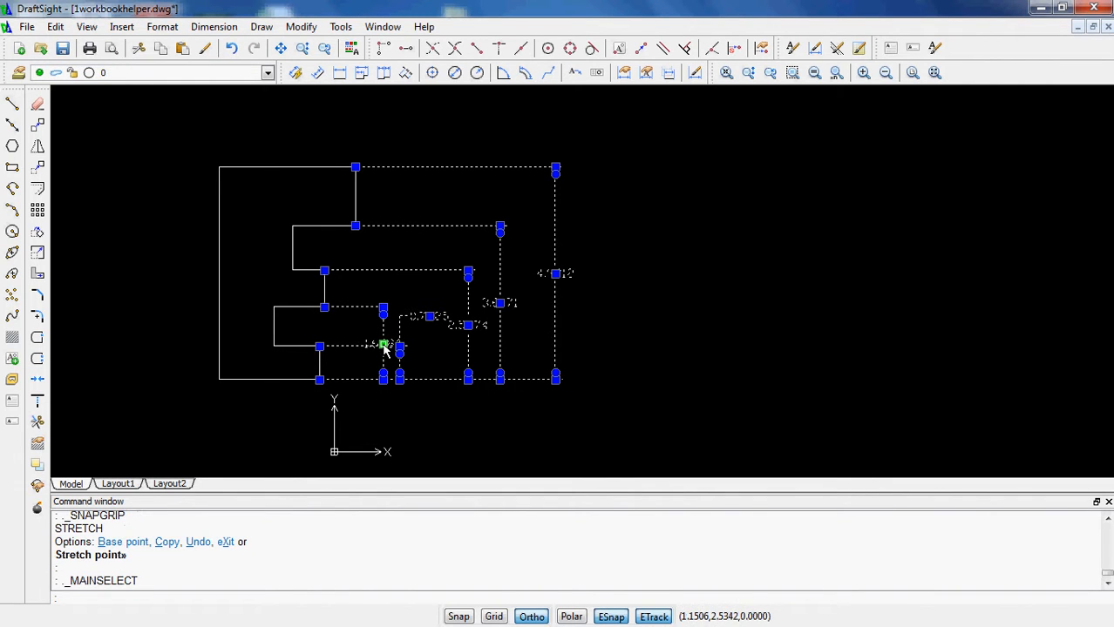
{"action": "left_click", "coordinate": [383, 346]}
{"action": "left_click", "coordinate": [365, 347]}
{"action": "key", "text": "Escape"}
{"action": "key", "text": "Escape"}
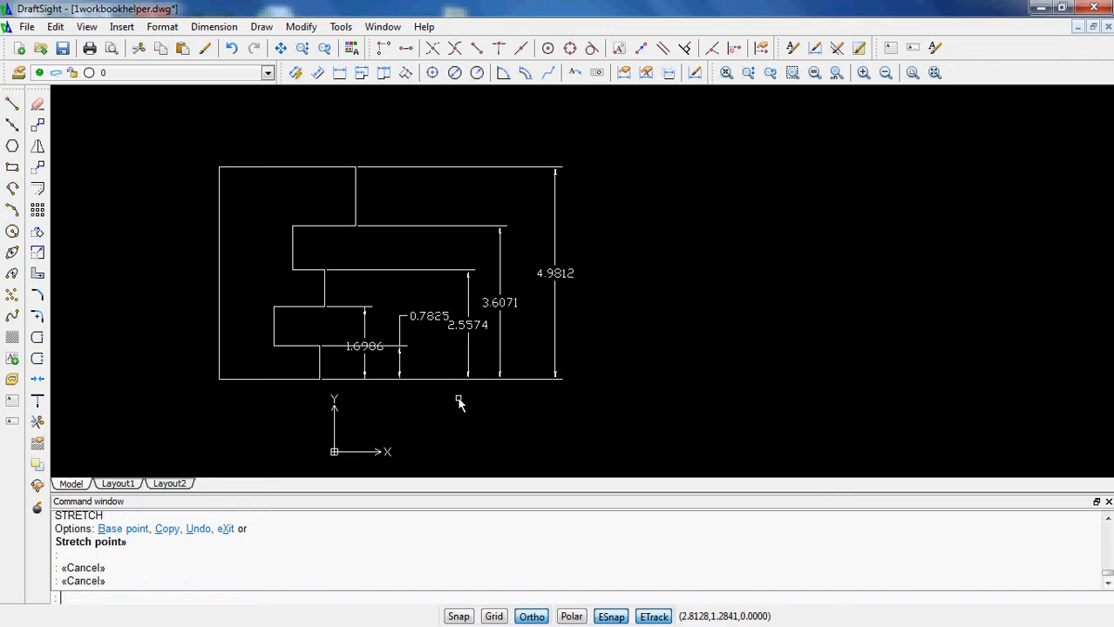
{"action": "left_click", "coordinate": [394, 350]}
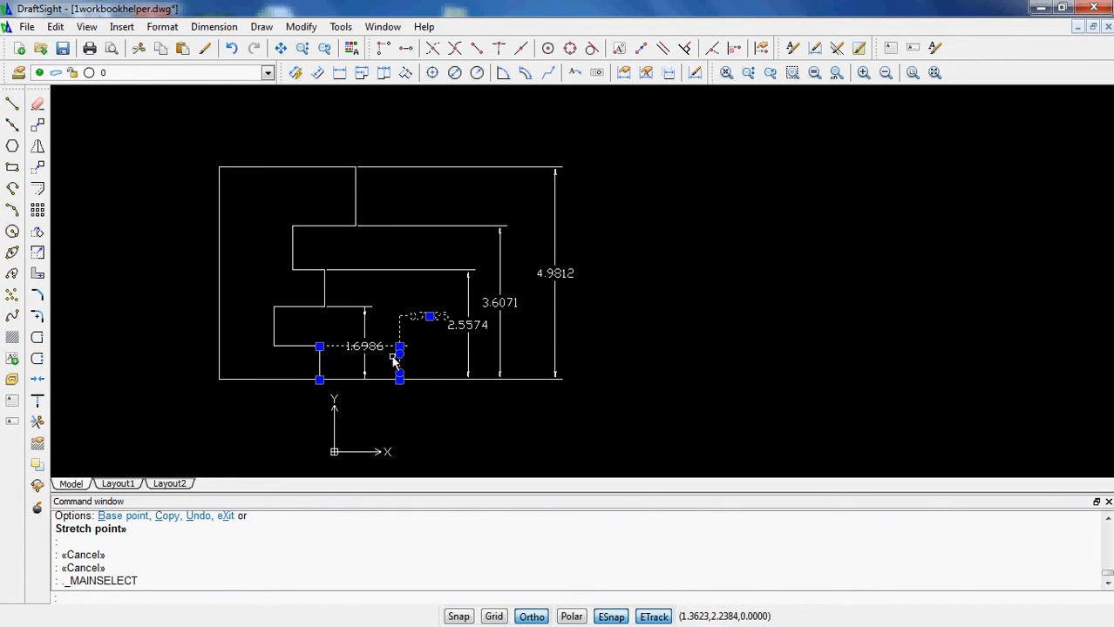
{"action": "key", "text": "Escape"}
{"action": "left_click", "coordinate": [363, 351]}
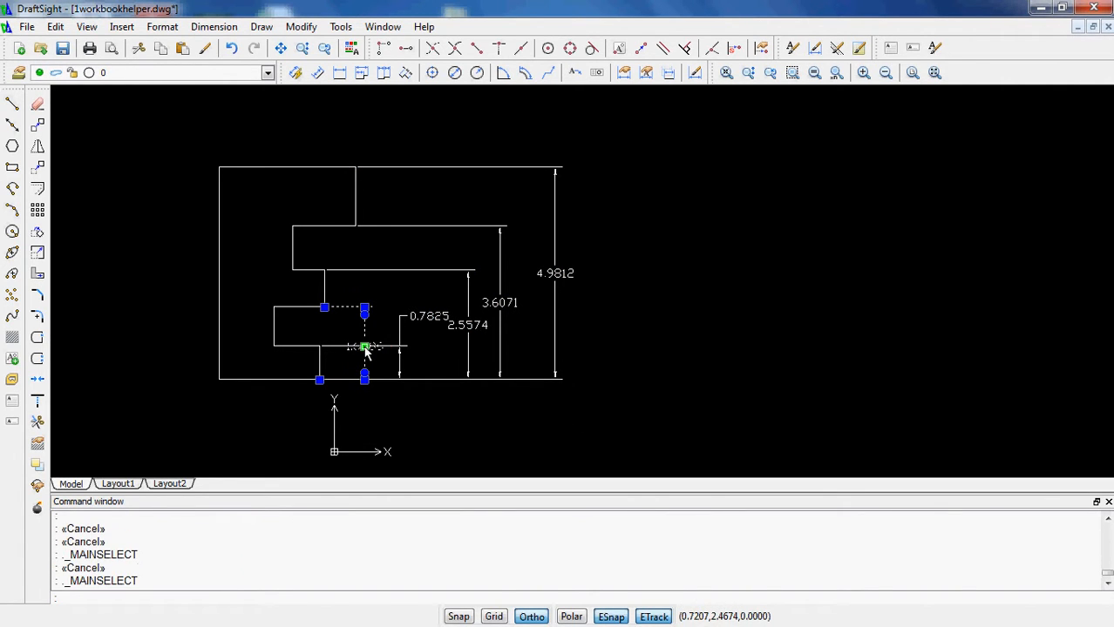
{"action": "left_click", "coordinate": [364, 347]}
{"action": "key", "text": "Escape"}
{"action": "key", "text": "Escape"}
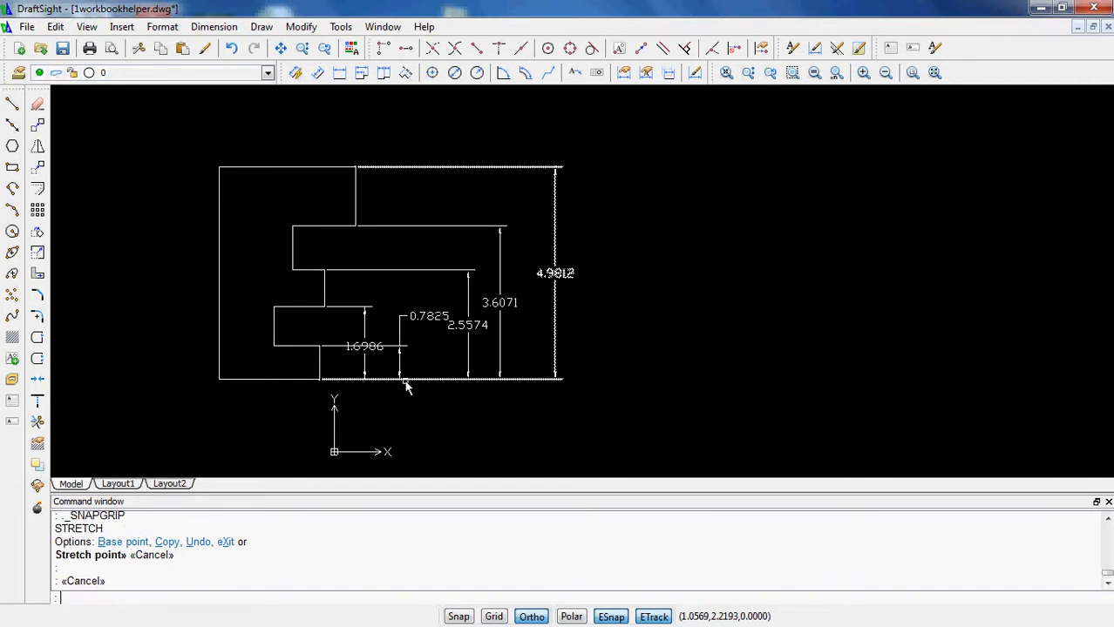
Step: Raise the text of the 1.6986 dimension along its dimension line, above the lower extension line
{"action": "left_click", "coordinate": [367, 348]}
{"action": "left_click", "coordinate": [365, 340]}
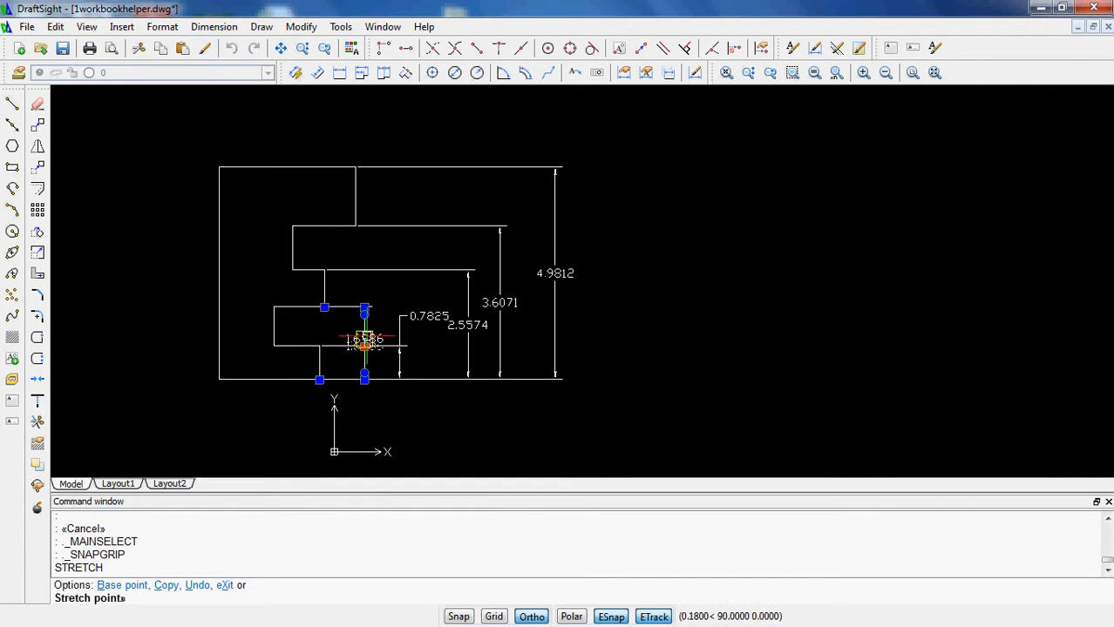
{"action": "left_click", "coordinate": [366, 325]}
{"action": "key", "text": "Escape"}
{"action": "key", "text": "Escape"}
{"action": "key", "text": "Escape"}
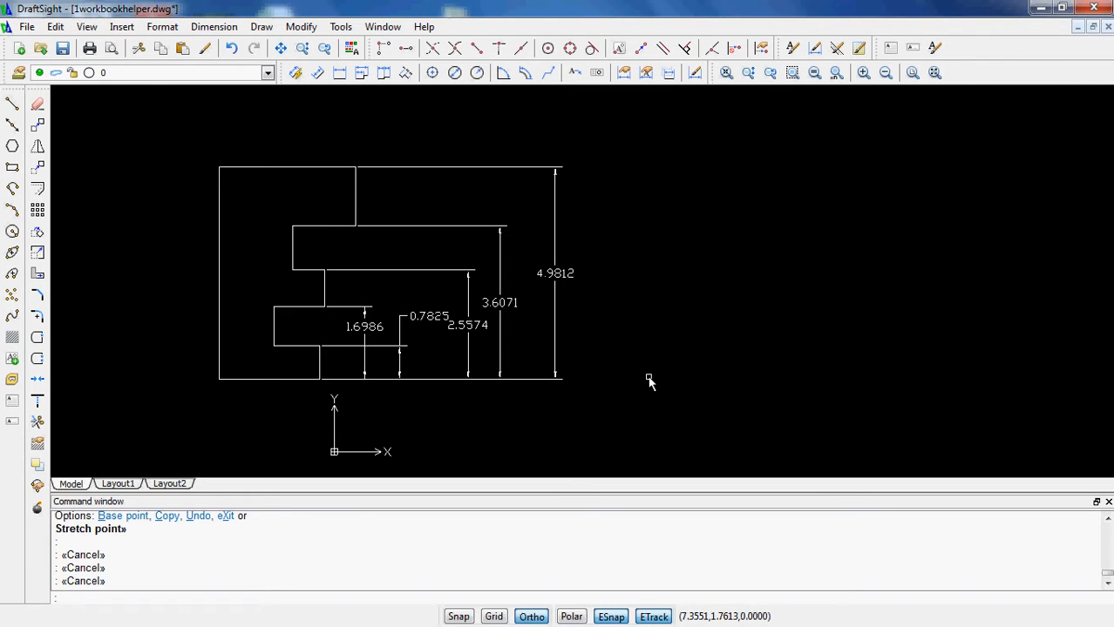
Step: Move the 0.7825 dimension inward in line with the 1.6986 dimension, with its text below that dimension's text
{"action": "left_click", "coordinate": [429, 318]}
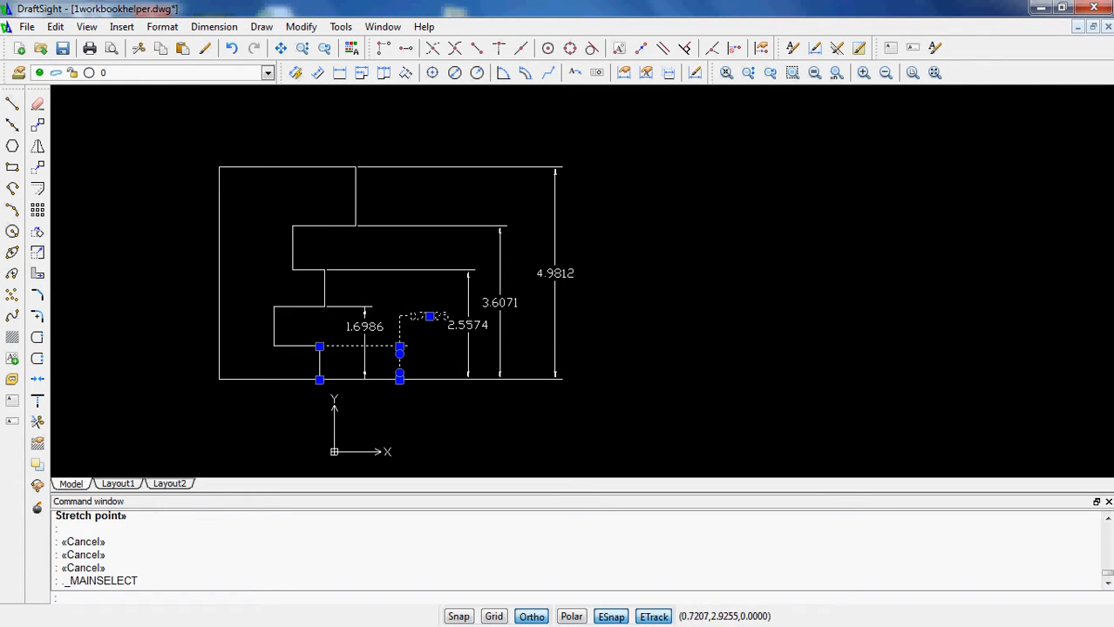
{"action": "left_click", "coordinate": [428, 316]}
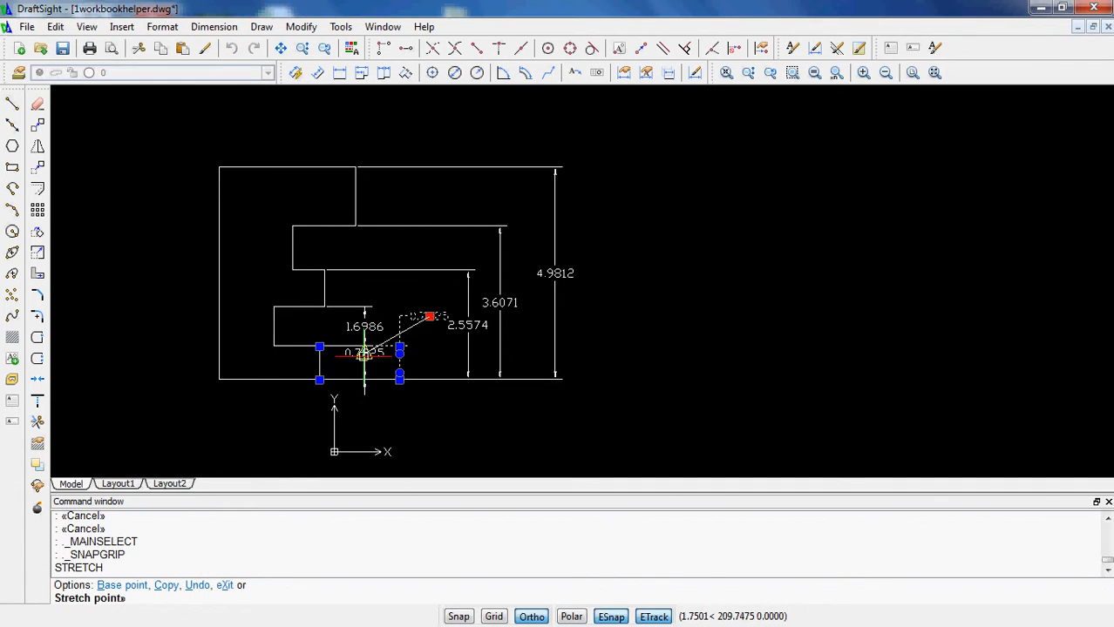
{"action": "left_click", "coordinate": [363, 351]}
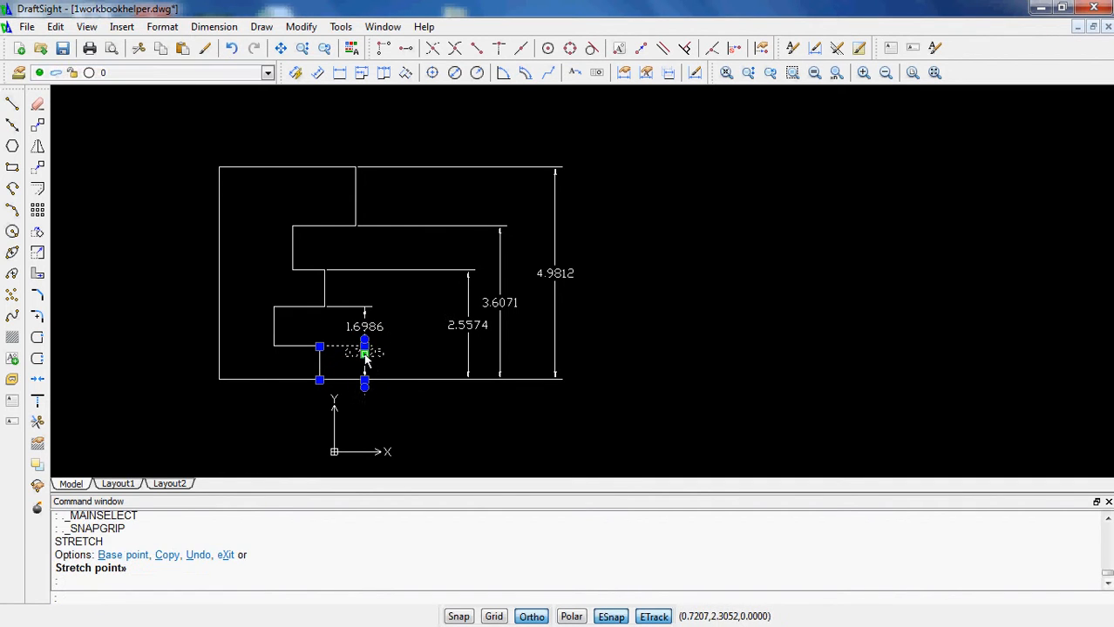
Step: Move the 1.6986 dimension outward, between the 0.7825 and 2.5574 dimensions, and lower its text level with the 0.7825 text
{"action": "left_click", "coordinate": [364, 327]}
{"action": "left_click", "coordinate": [364, 328]}
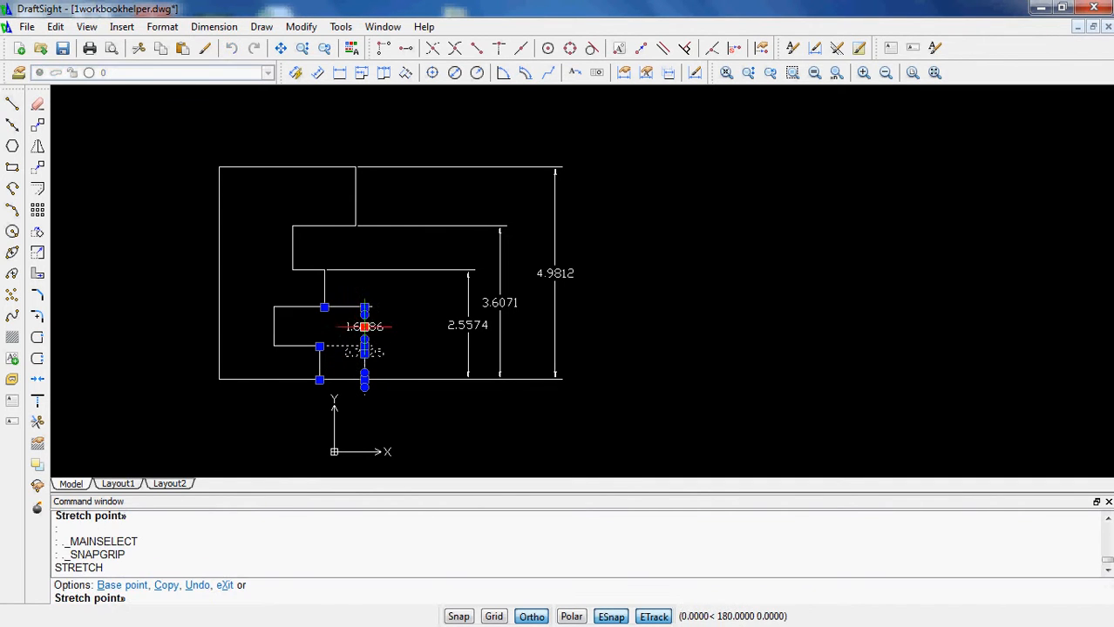
{"action": "left_click", "coordinate": [412, 328]}
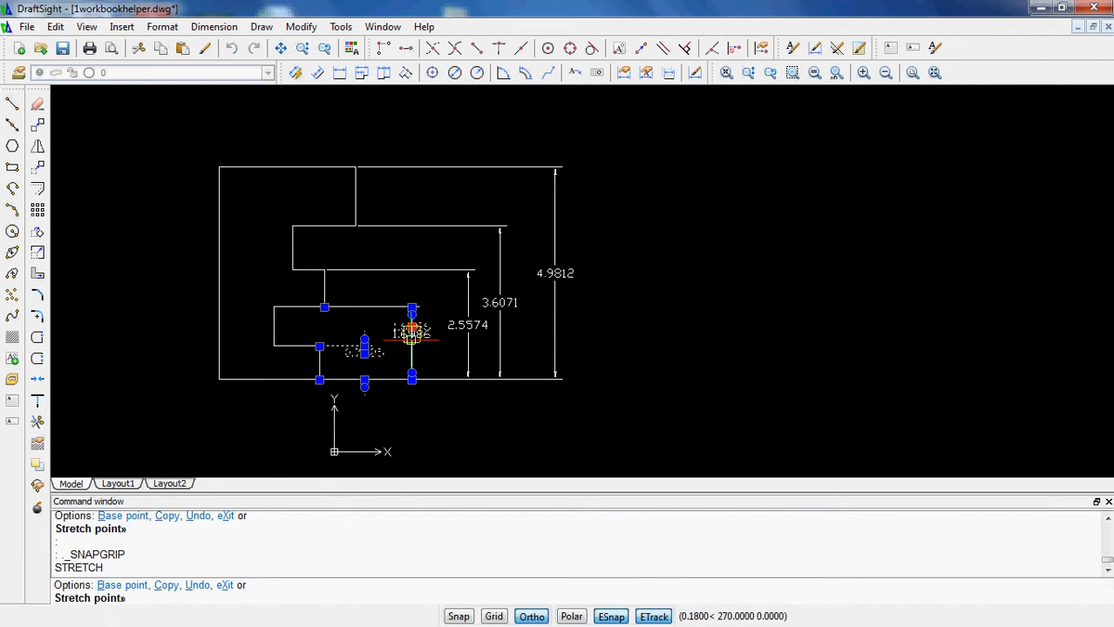
{"action": "left_click", "coordinate": [413, 354]}
{"action": "key", "text": "Escape"}
{"action": "key", "text": "Escape"}
{"action": "key", "text": "Escape"}
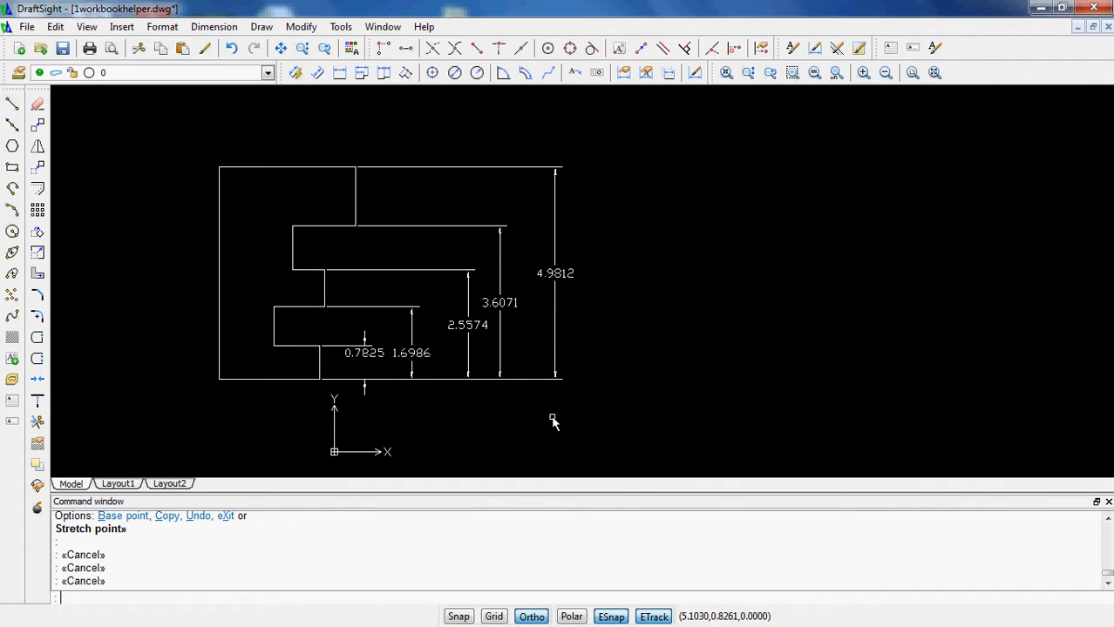
Step: Delete all the baseline dimensions along the stepped side of the shape
{"action": "left_click", "coordinate": [622, 401]}
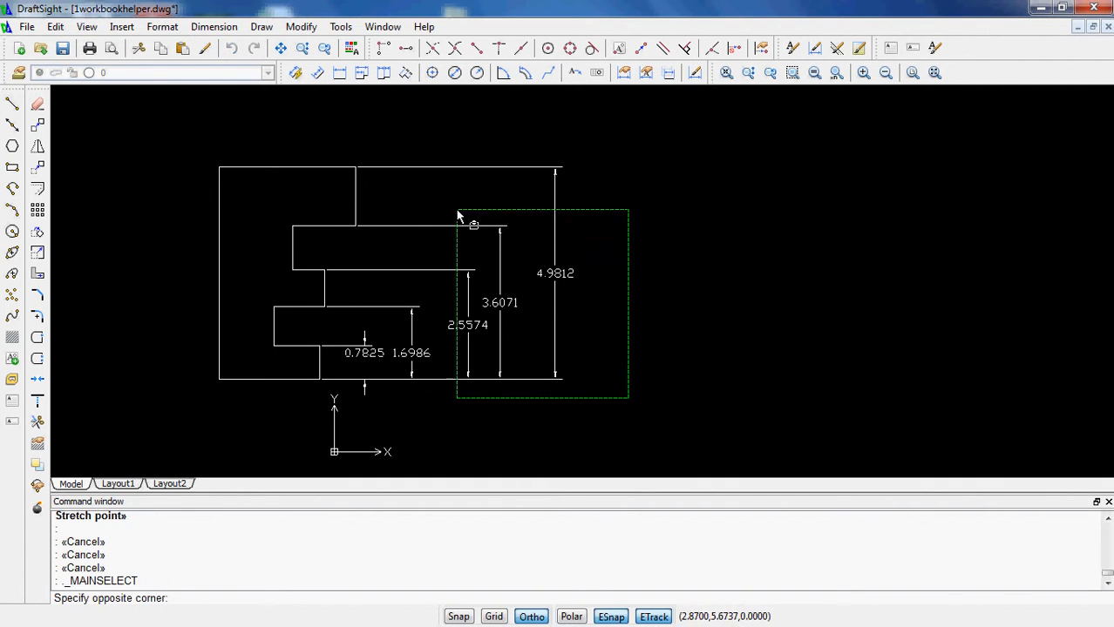
{"action": "left_click", "coordinate": [367, 155]}
{"action": "left_click", "coordinate": [430, 234]}
{"action": "key", "text": "Delete"}
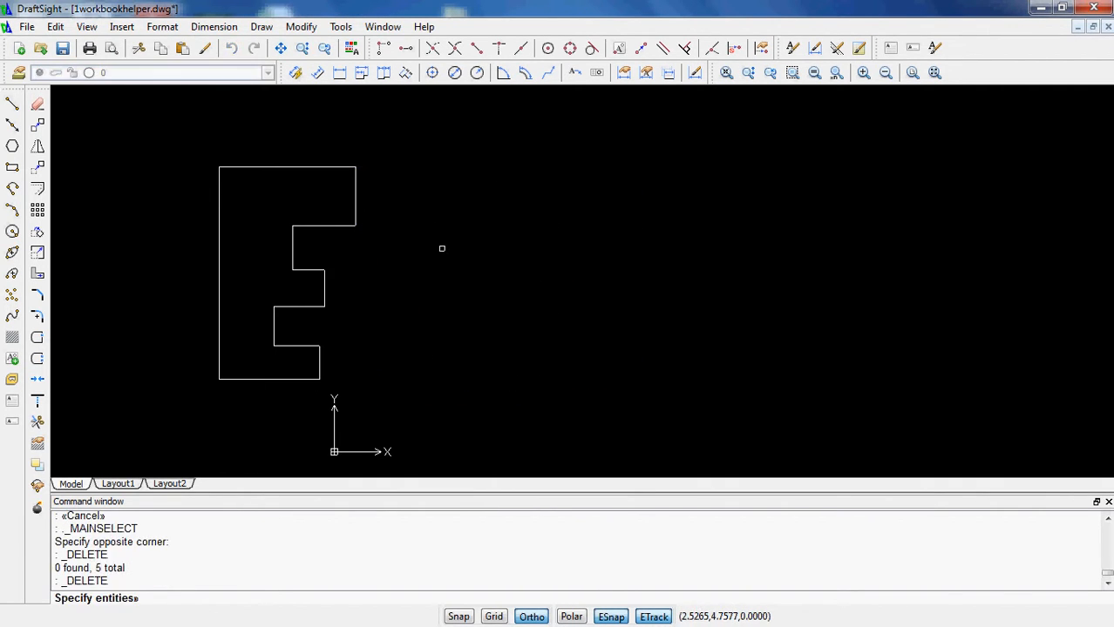
Step: Add a vertical linear dimension to the lowest vertical edge of the stepped side, placed just outside the shape
{"action": "left_click", "coordinate": [339, 73]}
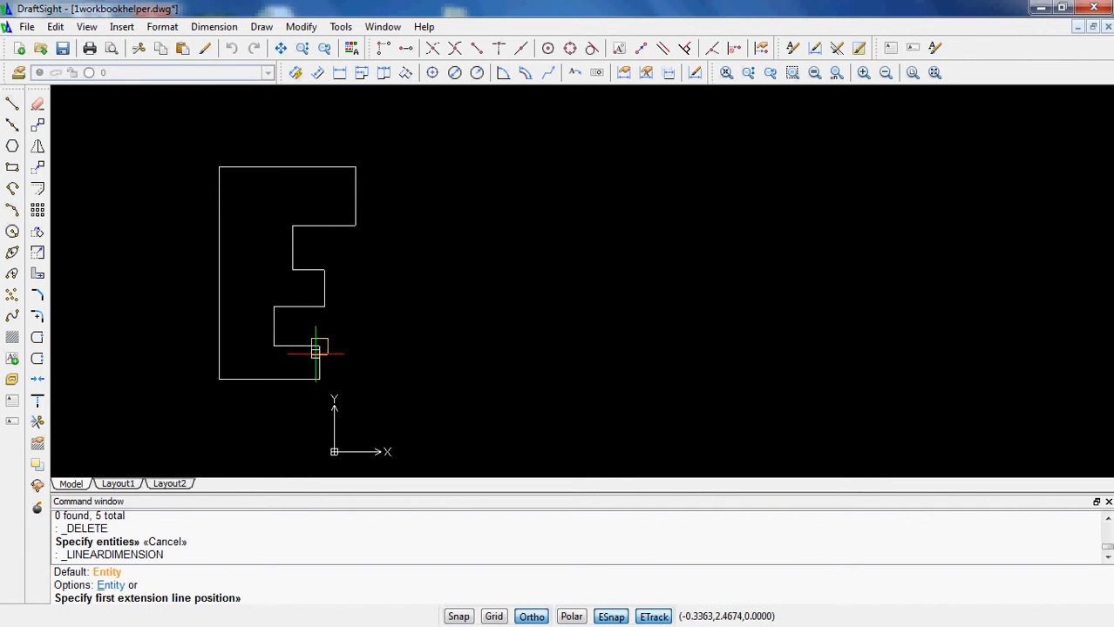
{"action": "left_click", "coordinate": [320, 379]}
{"action": "left_click", "coordinate": [320, 346]}
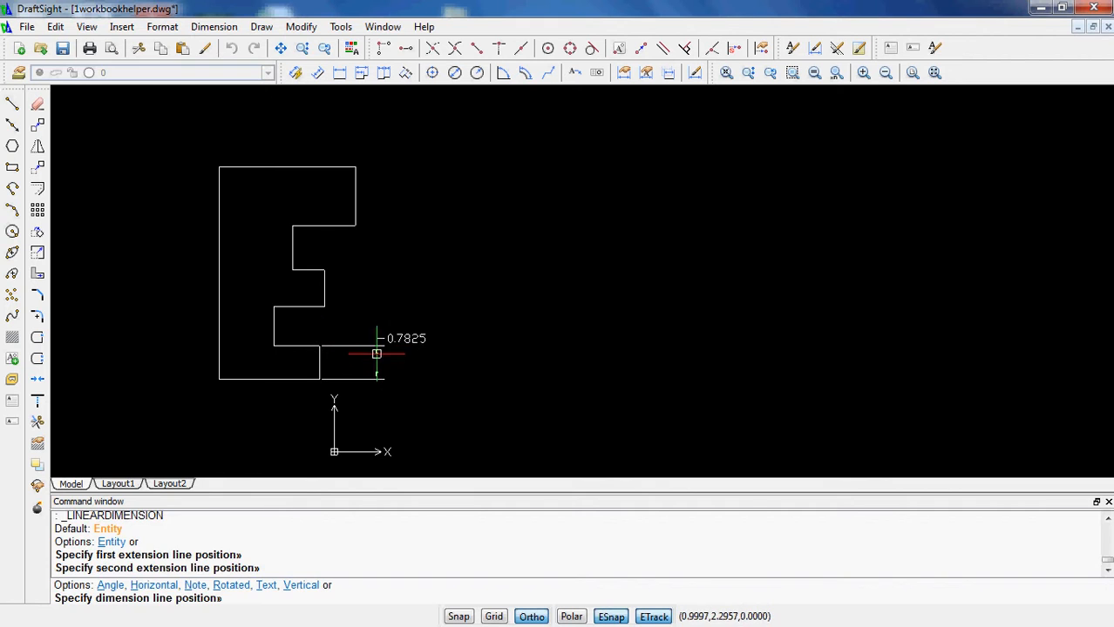
{"action": "left_click", "coordinate": [376, 349]}
Step: Move the text of the new linear dimension onto its dimension line, centered between the extension lines
{"action": "left_click", "coordinate": [412, 345]}
{"action": "left_click", "coordinate": [406, 338]}
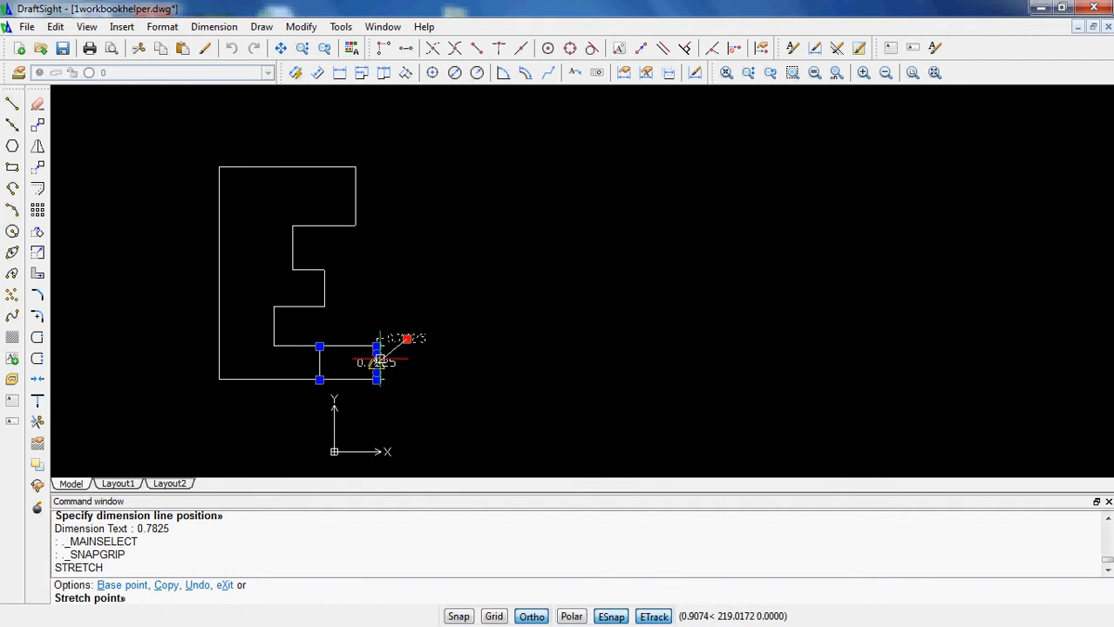
{"action": "key", "text": "Escape"}
{"action": "key", "text": "Escape"}
{"action": "key", "text": "Escape"}
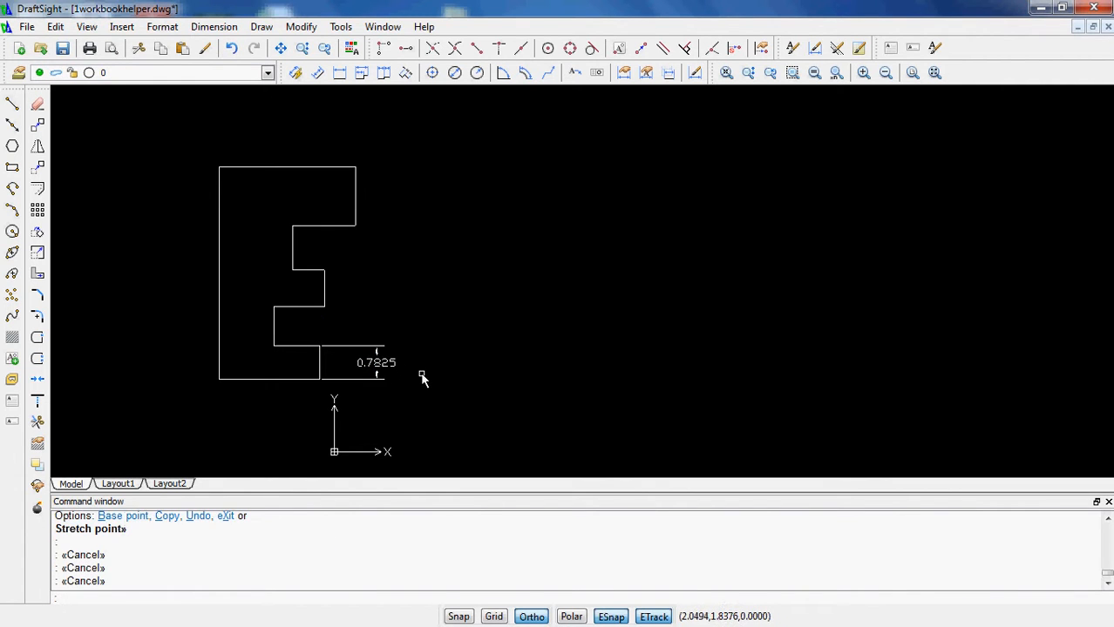
Step: Continue the linear dimension upward through each step corner to the shape's top corner with a chain of continued dimensions
{"action": "left_click", "coordinate": [384, 72]}
{"action": "left_click", "coordinate": [323, 306]}
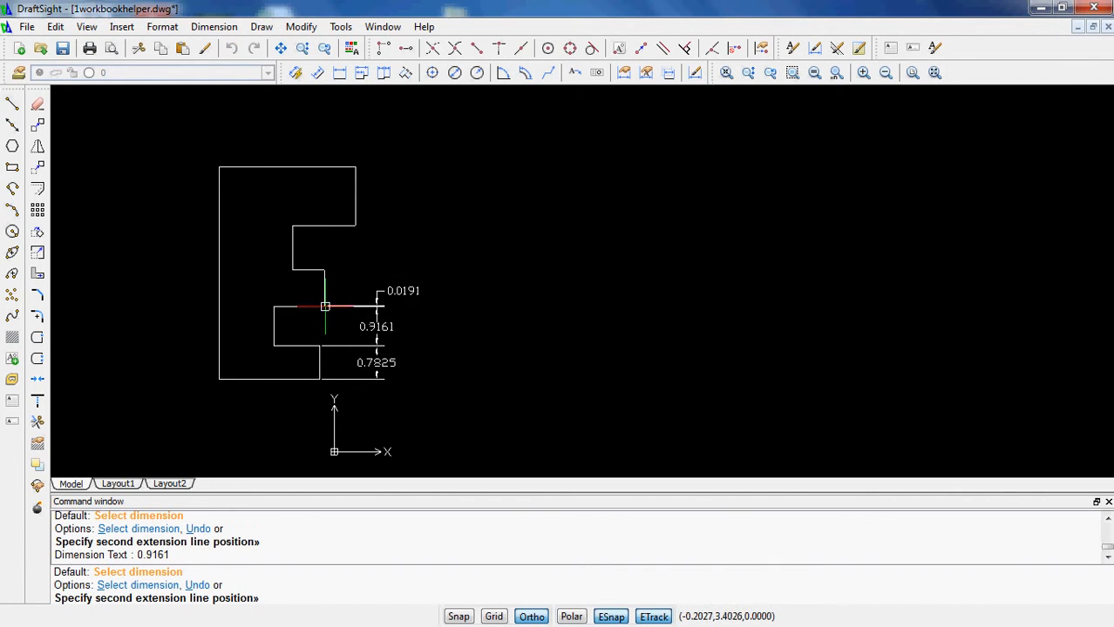
{"action": "left_click", "coordinate": [325, 269]}
{"action": "left_click", "coordinate": [356, 226]}
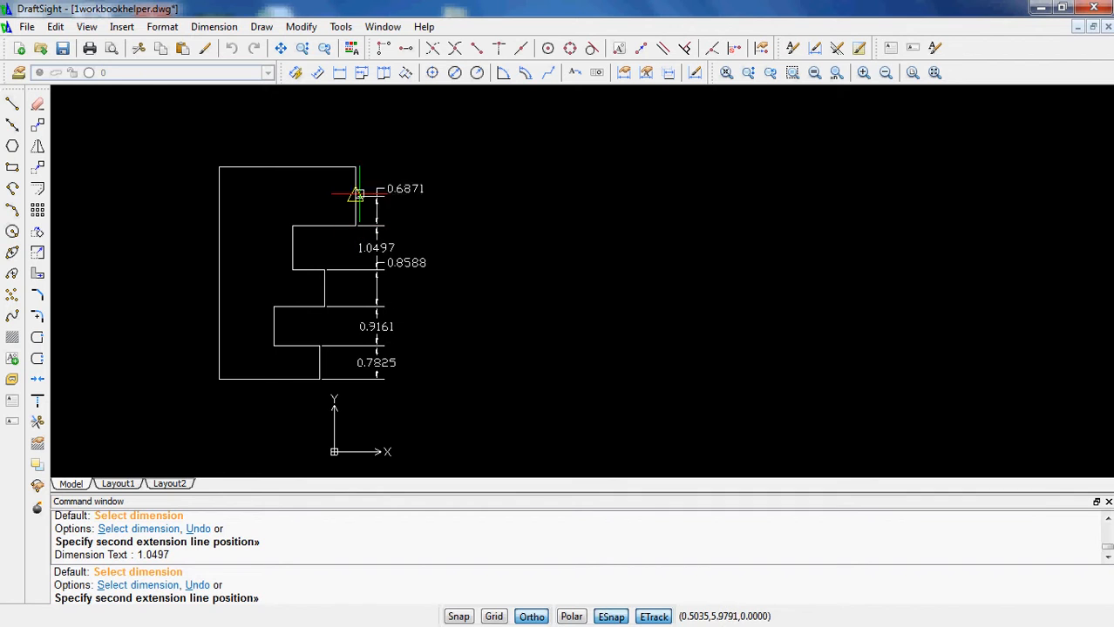
{"action": "left_click", "coordinate": [355, 167]}
{"action": "key", "text": "Escape"}
{"action": "key", "text": "Escape"}
{"action": "key", "text": "Escape"}
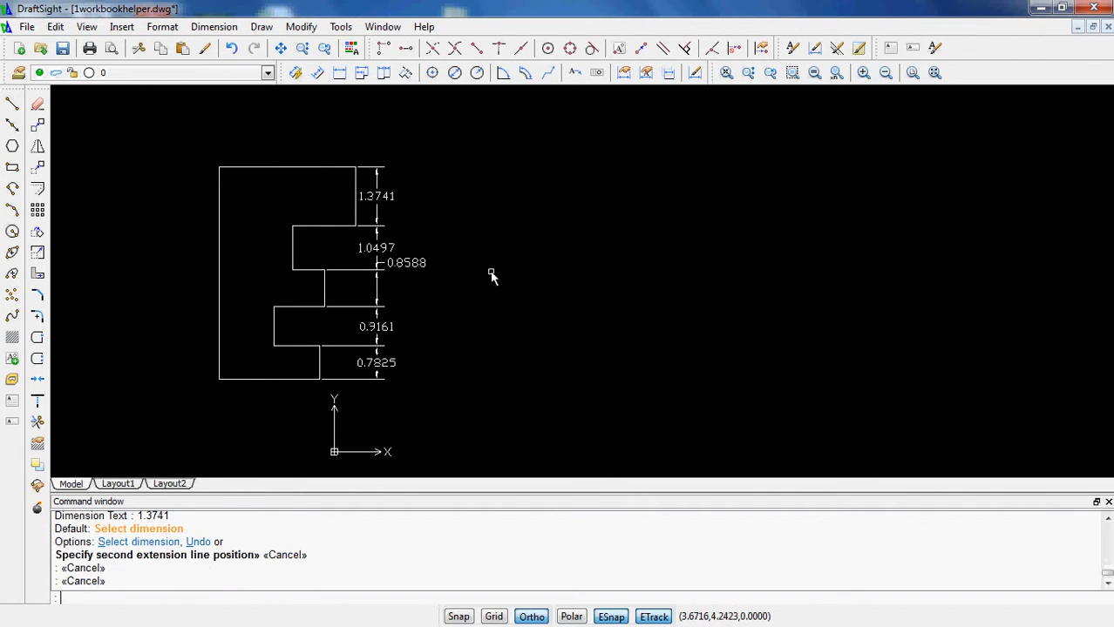
Step: Move the text of the 0.8588 dimension onto its dimension line, between its own extension lines
{"action": "left_click", "coordinate": [402, 274]}
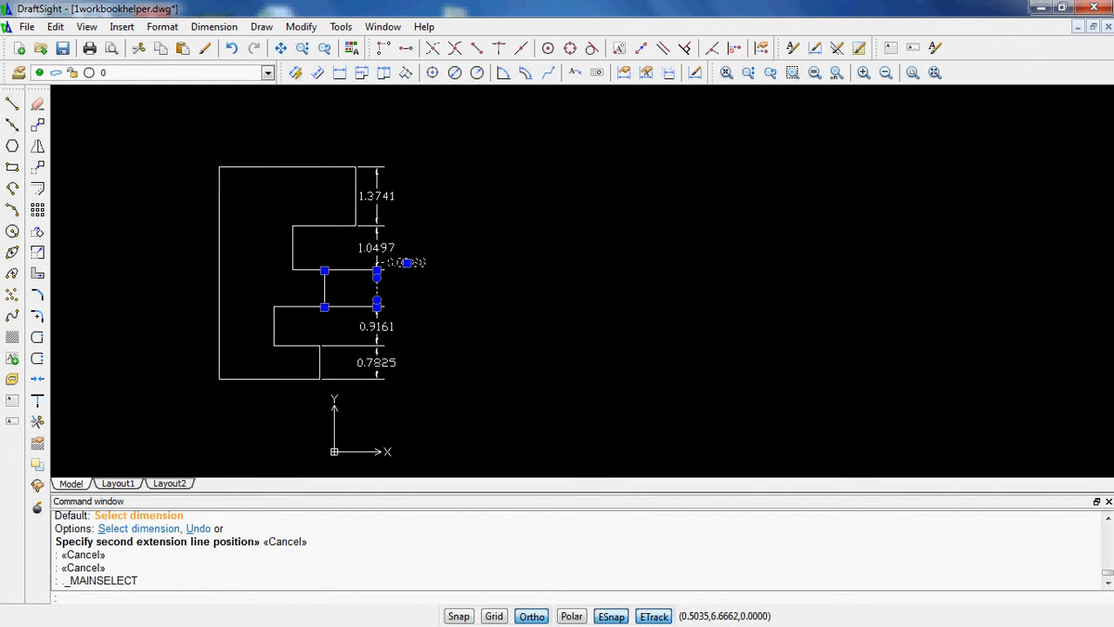
{"action": "left_click", "coordinate": [407, 263]}
{"action": "left_click", "coordinate": [376, 288]}
{"action": "key", "text": "Escape"}
{"action": "key", "text": "Escape"}
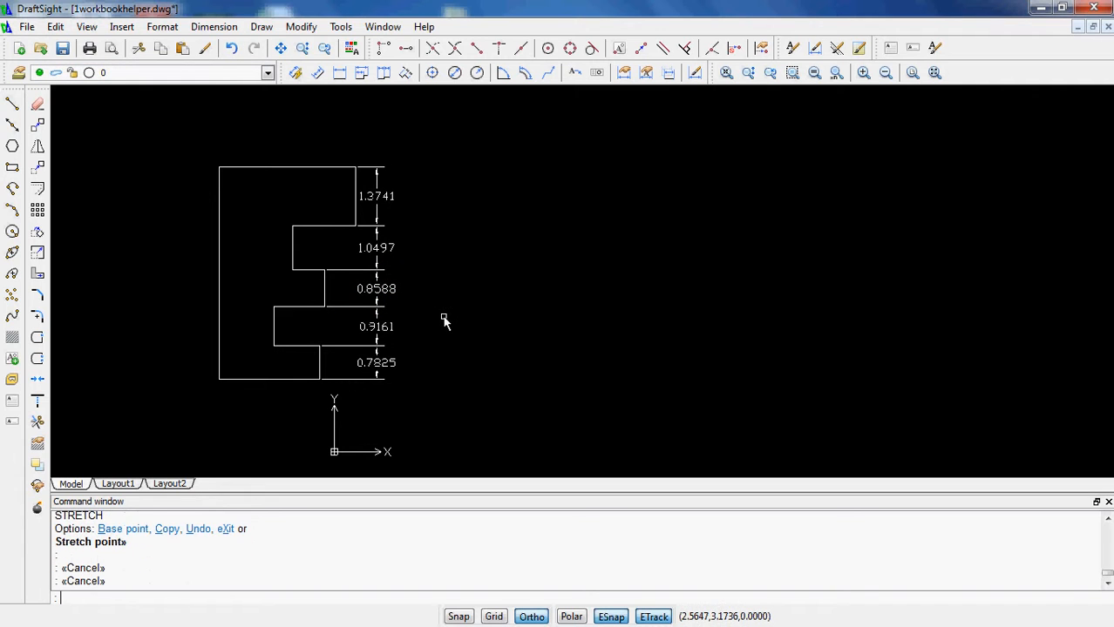
{"action": "key", "text": "Escape"}
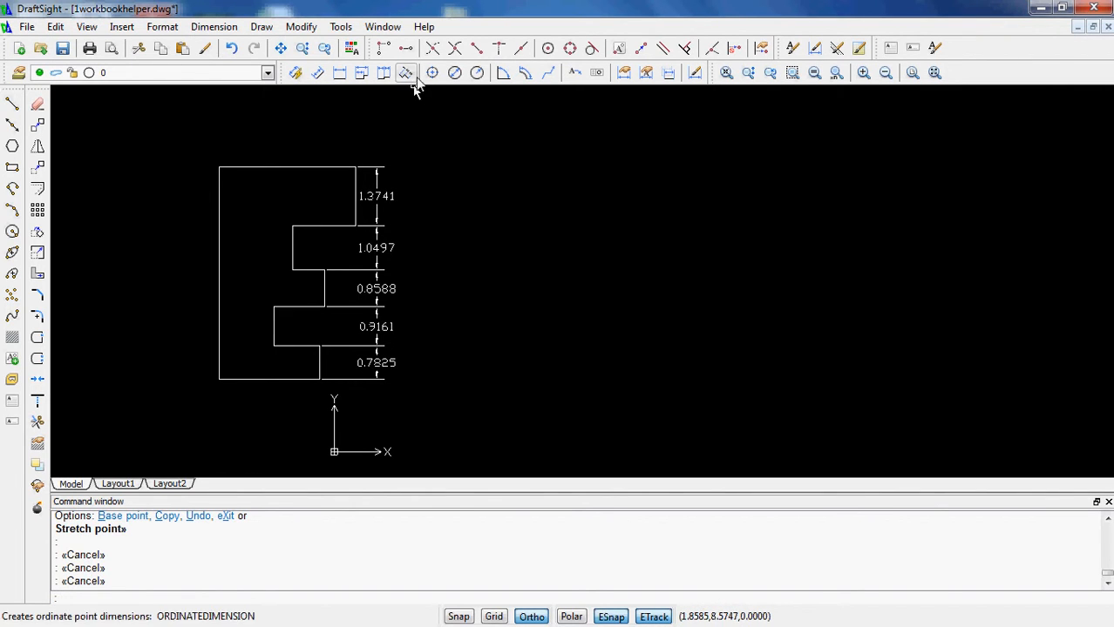
Step: Draw a circle with a radius of about 1.55 in the empty area beside the dimensioned shape
{"action": "left_click", "coordinate": [12, 231]}
{"action": "left_click", "coordinate": [601, 247]}
{"action": "left_click", "coordinate": [629, 312]}
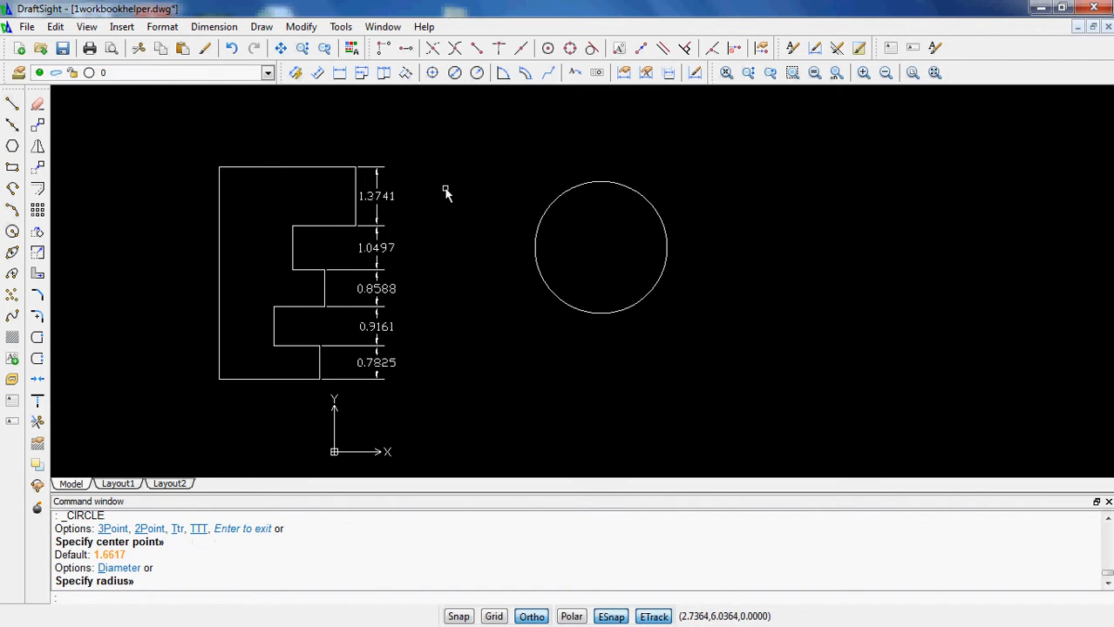
{"action": "key", "text": "Escape"}
{"action": "key", "text": "Escape"}
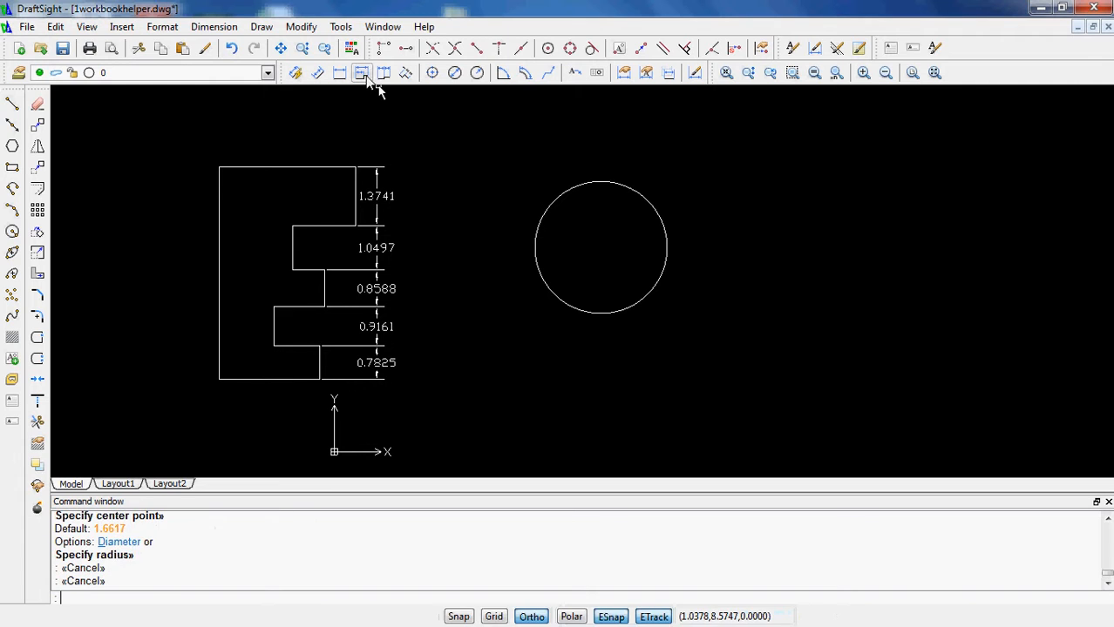
Step: Add a center mark to the circle and inspect it up close
{"action": "left_click", "coordinate": [433, 73]}
{"action": "left_click", "coordinate": [546, 206]}
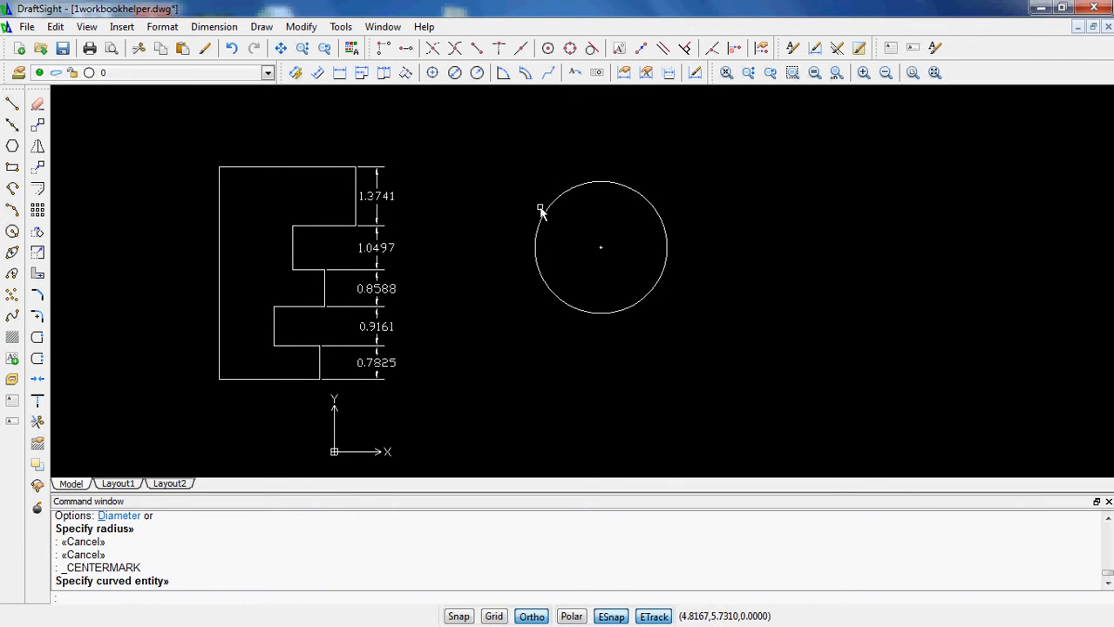
{"action": "scroll", "coordinate": [608, 249], "scroll_direction": "up", "scroll_amount": 5}
{"action": "scroll", "coordinate": [606, 251], "scroll_direction": "up", "scroll_amount": 3}
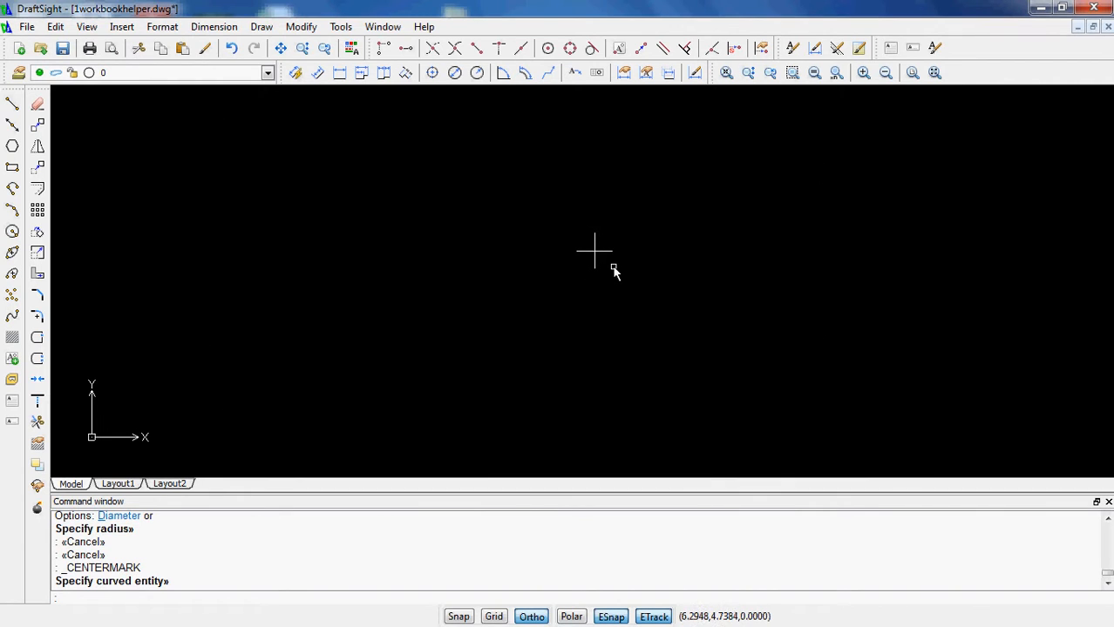
{"action": "scroll", "coordinate": [610, 265], "scroll_direction": "down", "scroll_amount": 5}
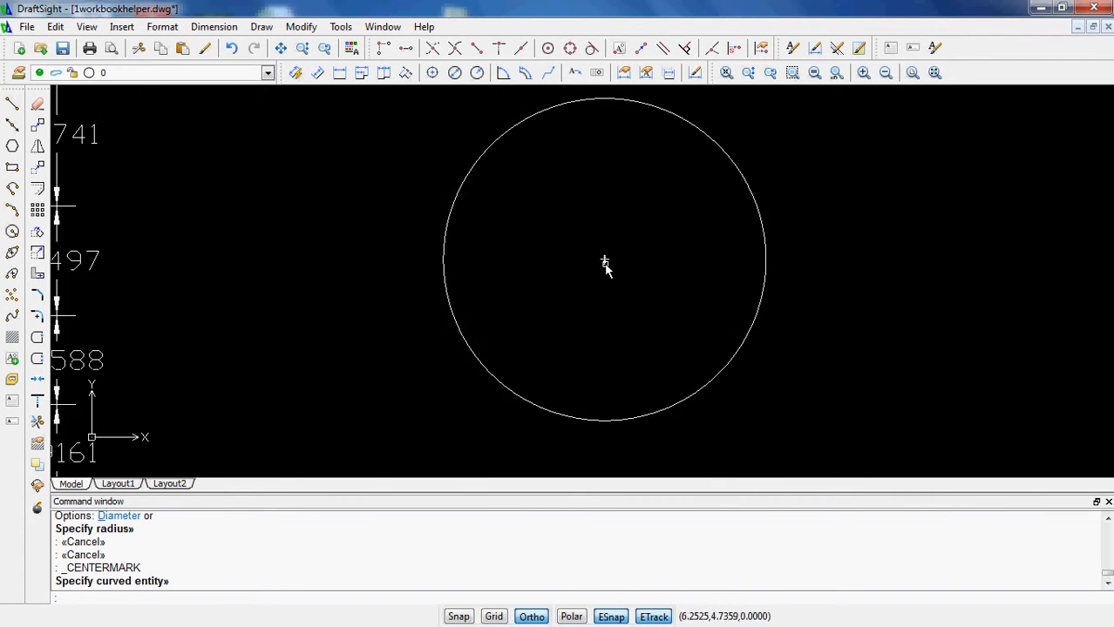
{"action": "key", "text": "Escape"}
{"action": "key", "text": "Escape"}
{"action": "key", "text": "Escape"}
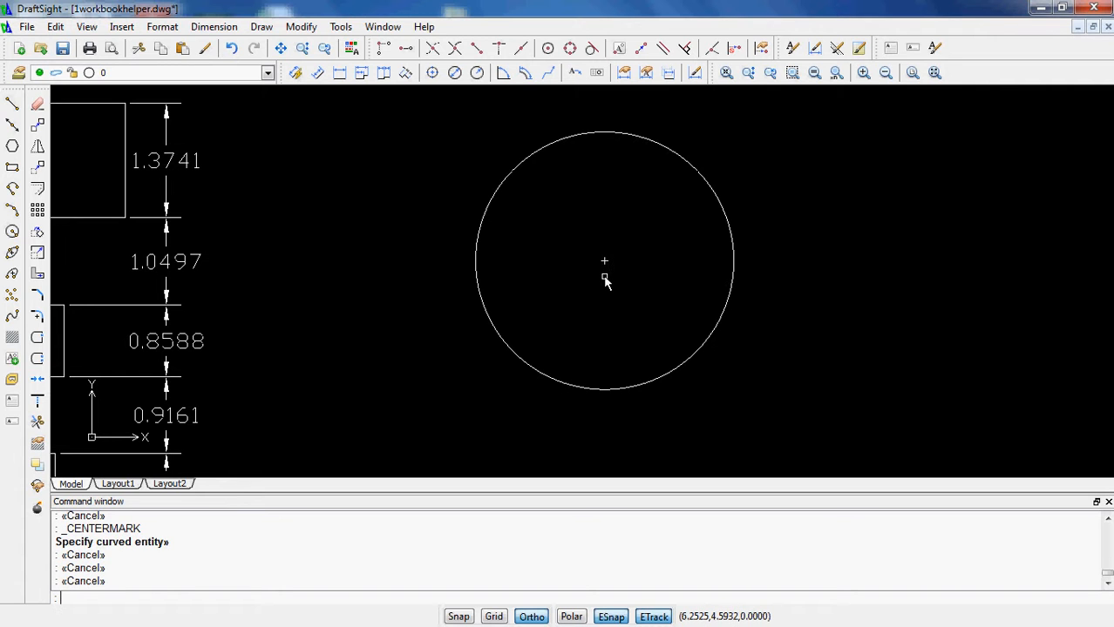
Step: Set the center mark display of the Standard dimension style to As centerline
{"action": "type", "text": "d"}
{"action": "key", "text": "Return"}
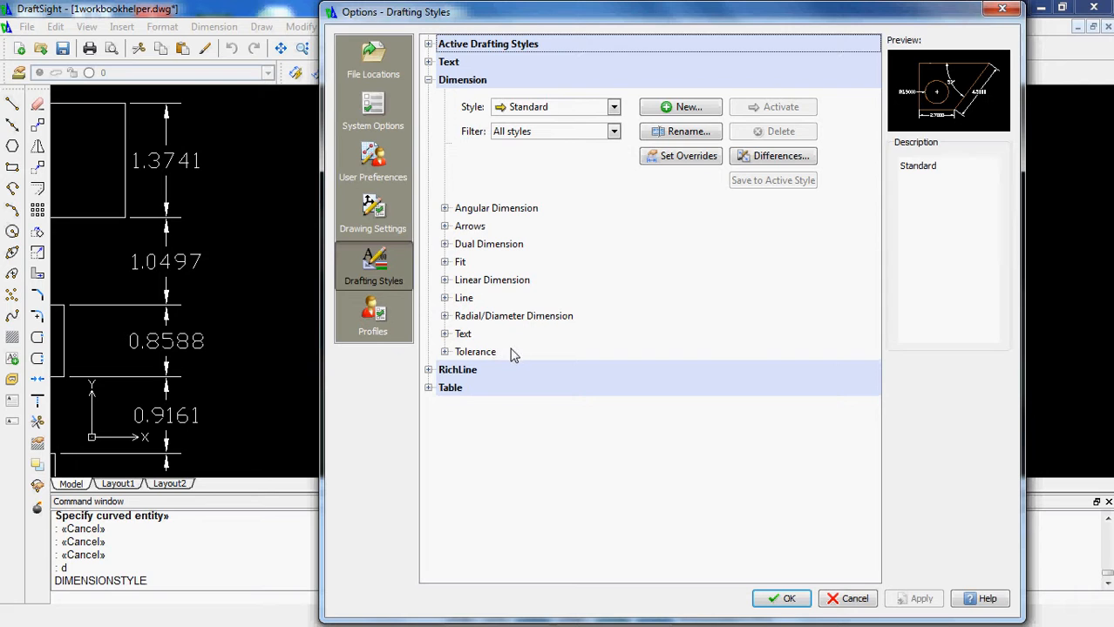
{"action": "left_click", "coordinate": [446, 317]}
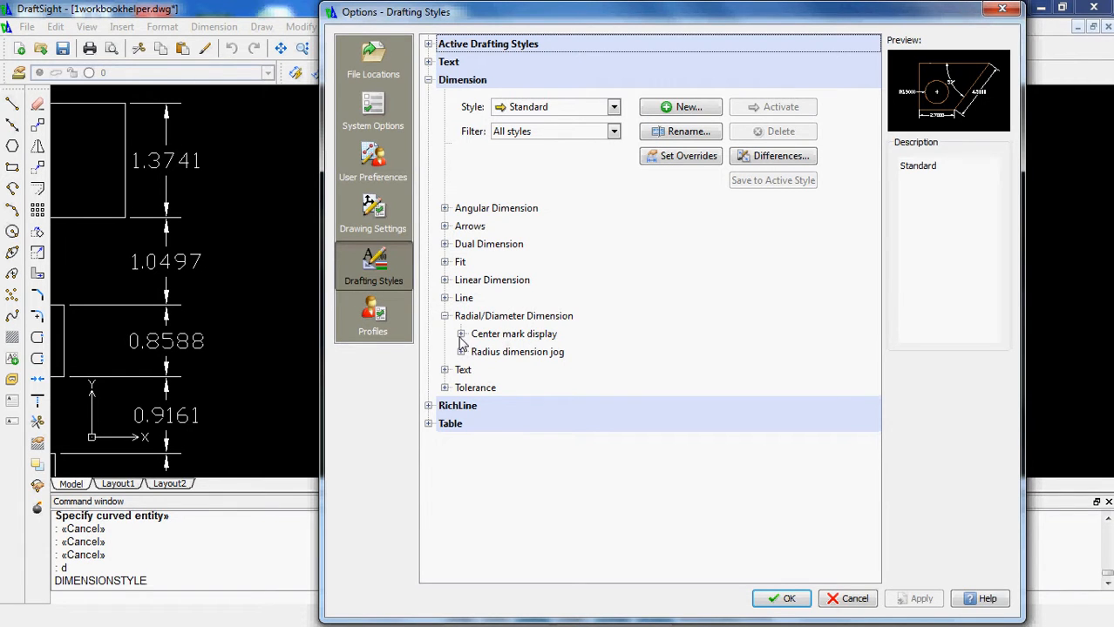
{"action": "left_click", "coordinate": [461, 334]}
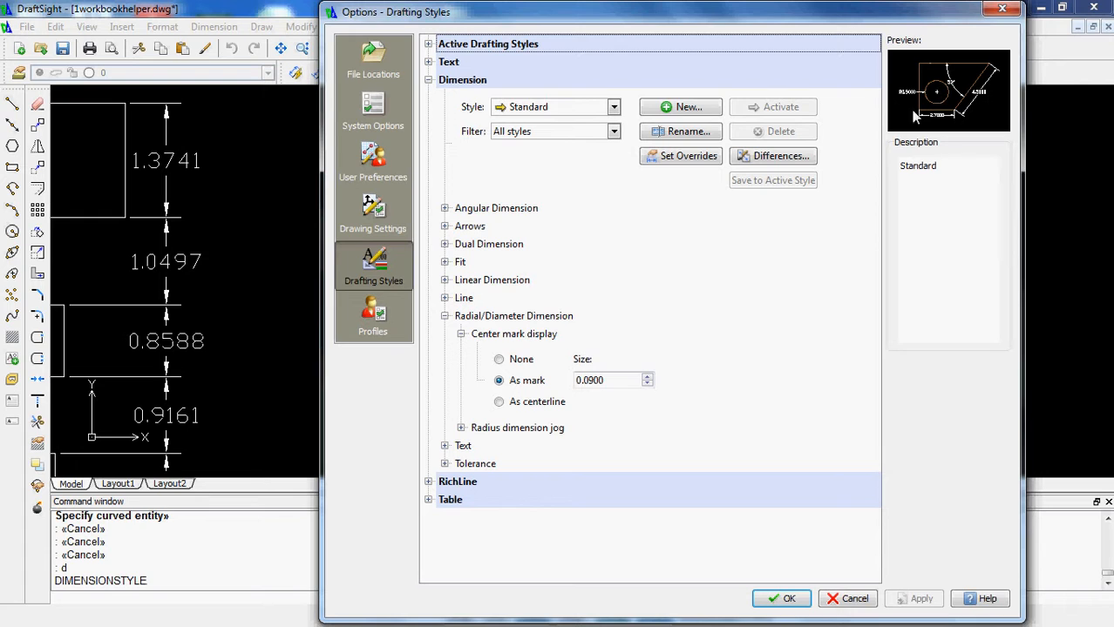
{"action": "left_click", "coordinate": [499, 403]}
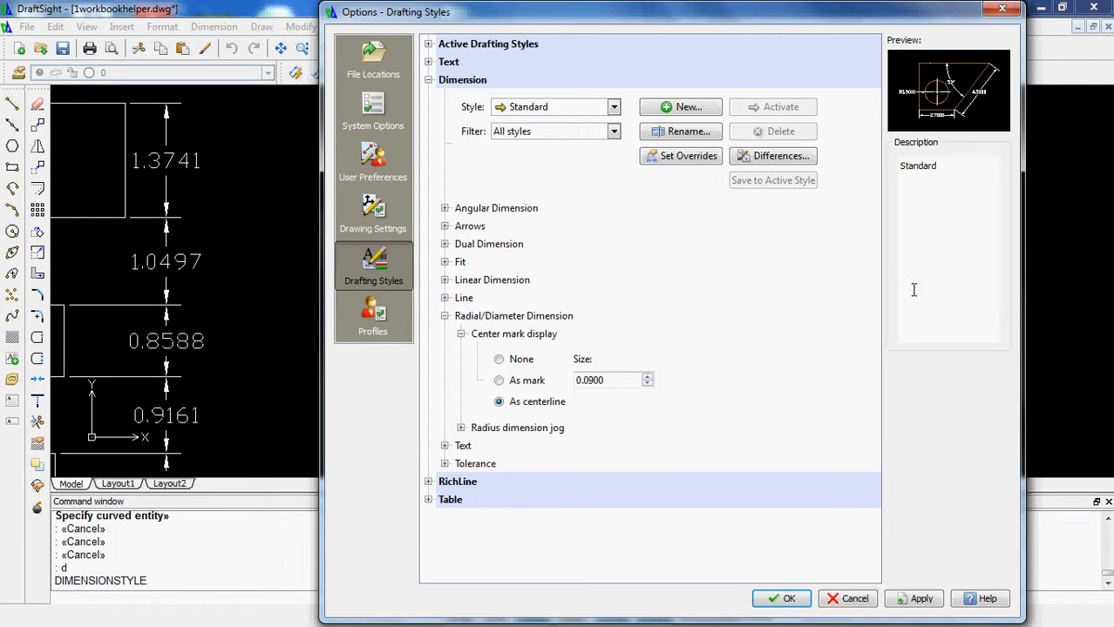
{"action": "left_click", "coordinate": [787, 599]}
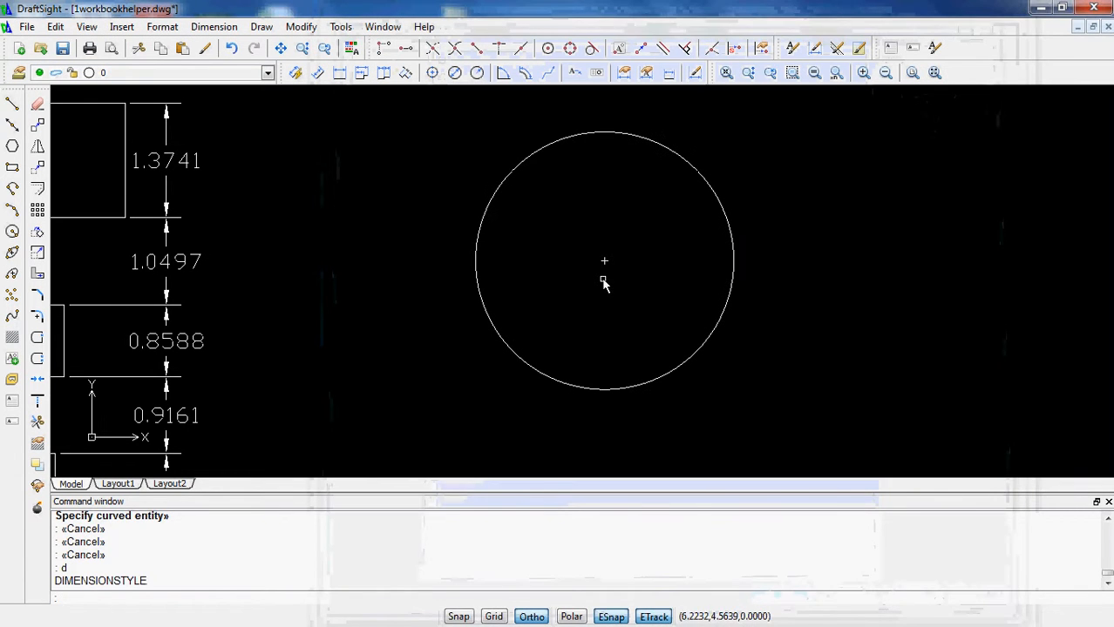
Step: Delete the circle's small center mark and add a new one that uses the centerline display
{"action": "left_click", "coordinate": [628, 277]}
{"action": "left_click", "coordinate": [580, 247]}
{"action": "key", "text": "Delete"}
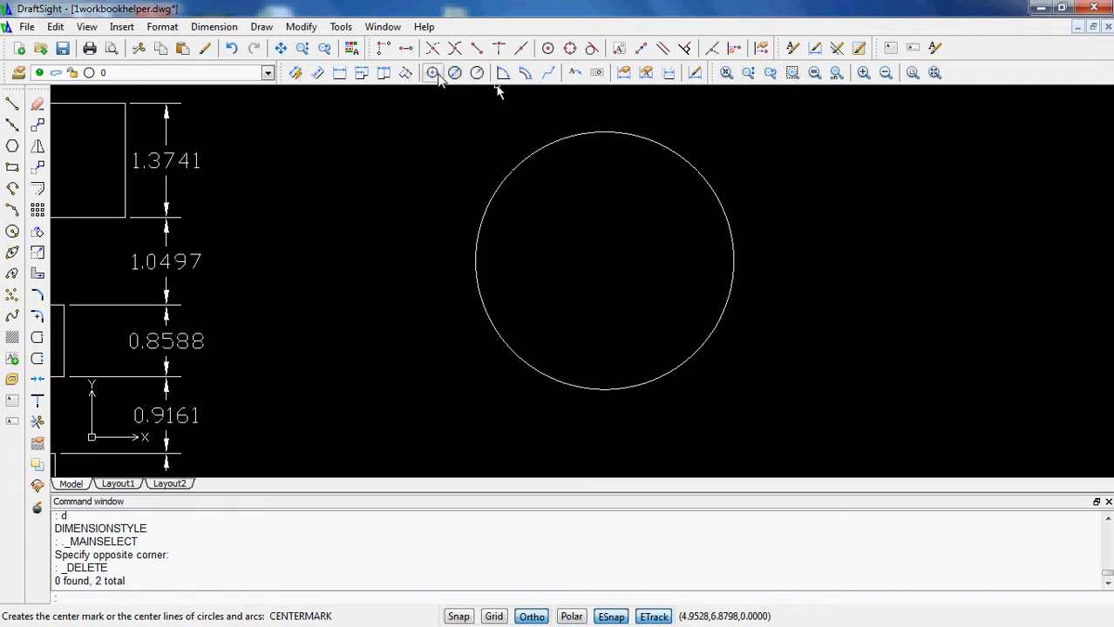
{"action": "left_click", "coordinate": [432, 72]}
{"action": "left_click", "coordinate": [513, 175]}
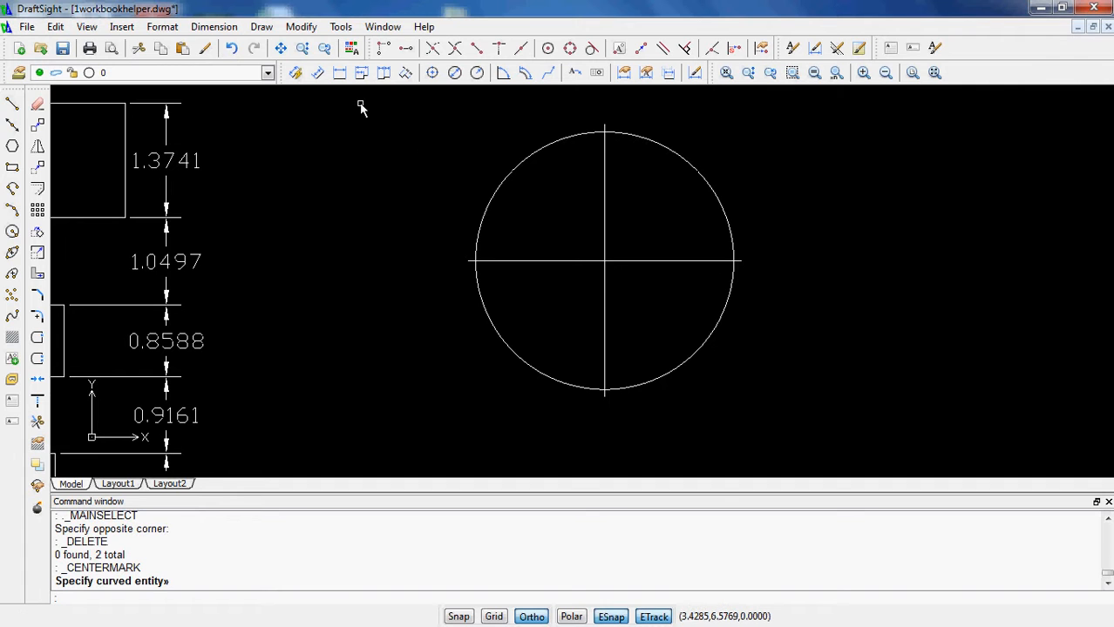
{"action": "left_click", "coordinate": [267, 72]}
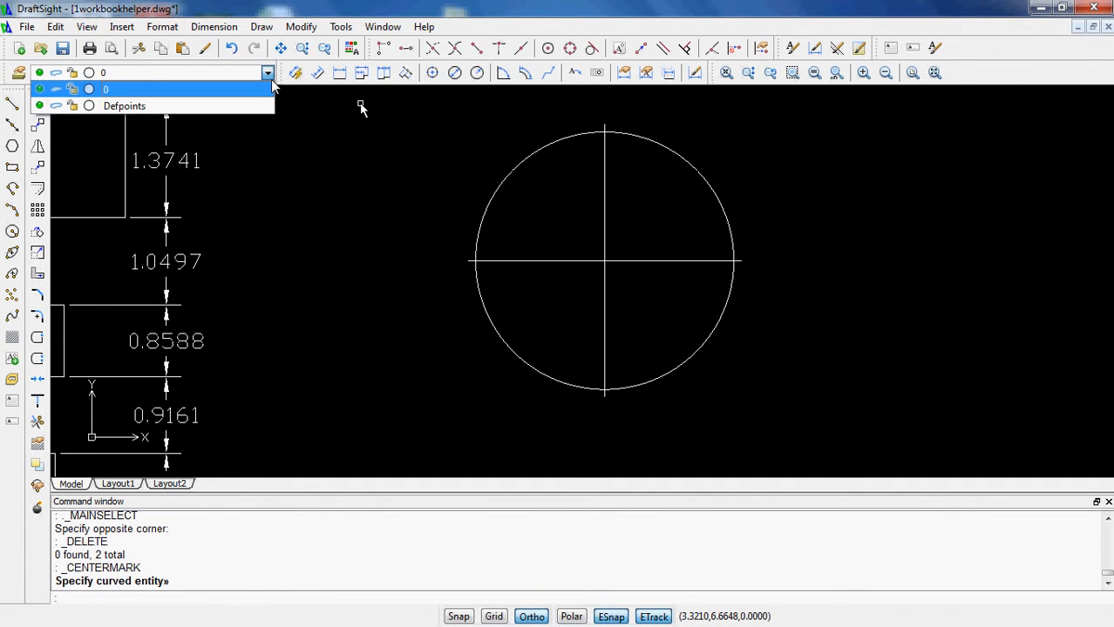
{"action": "left_click", "coordinate": [272, 89]}
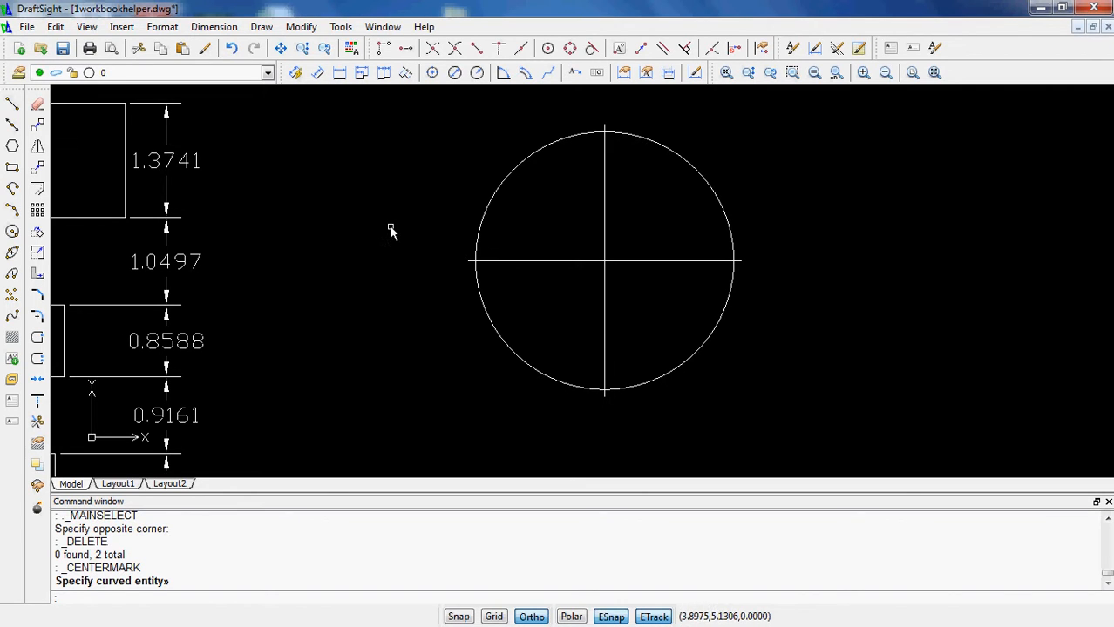
{"action": "left_click", "coordinate": [270, 75]}
{"action": "left_click", "coordinate": [273, 85]}
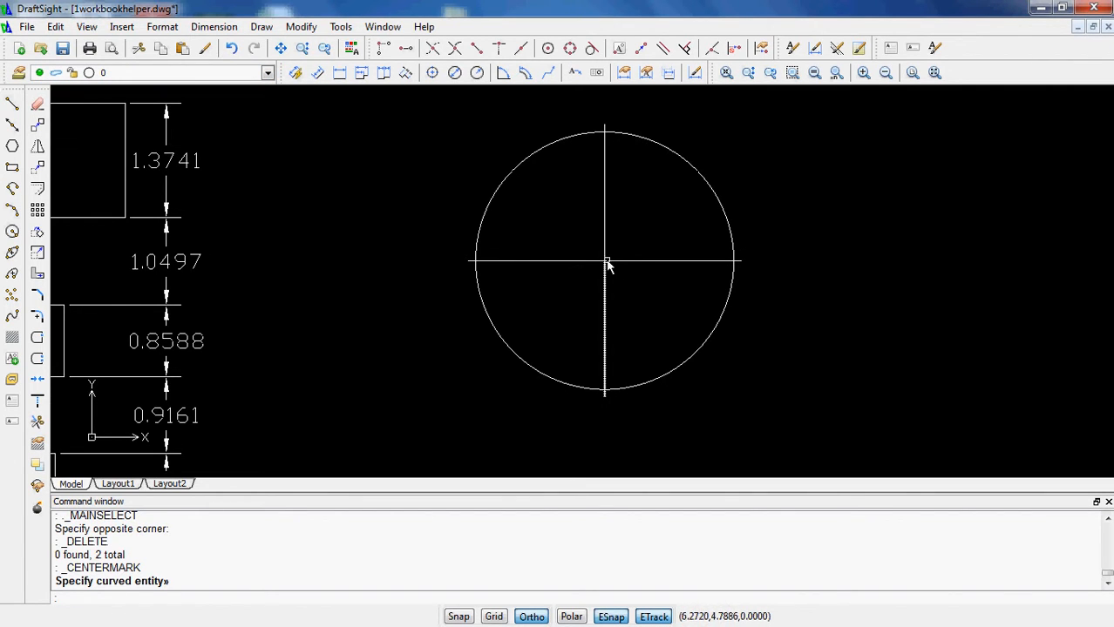
Step: Add a diameter dimension to the circle, with its text outside to the upper left
{"action": "left_click", "coordinate": [454, 73]}
{"action": "left_click", "coordinate": [498, 183]}
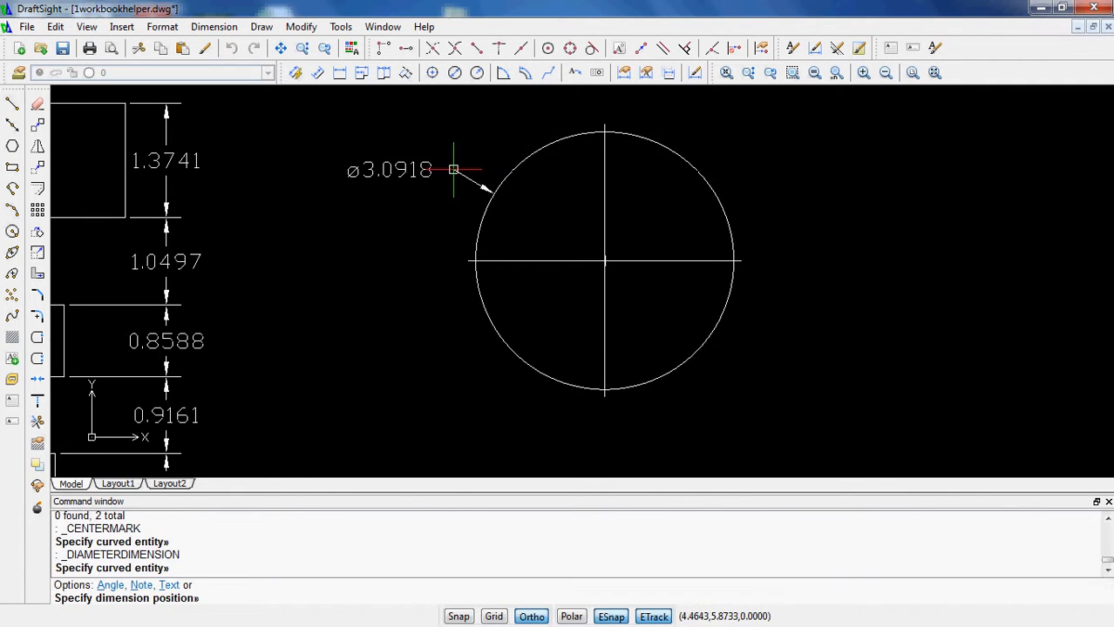
{"action": "left_click", "coordinate": [414, 157]}
Step: Add a radius dimension to the circle, with its text outside to the lower left
{"action": "left_click", "coordinate": [477, 72]}
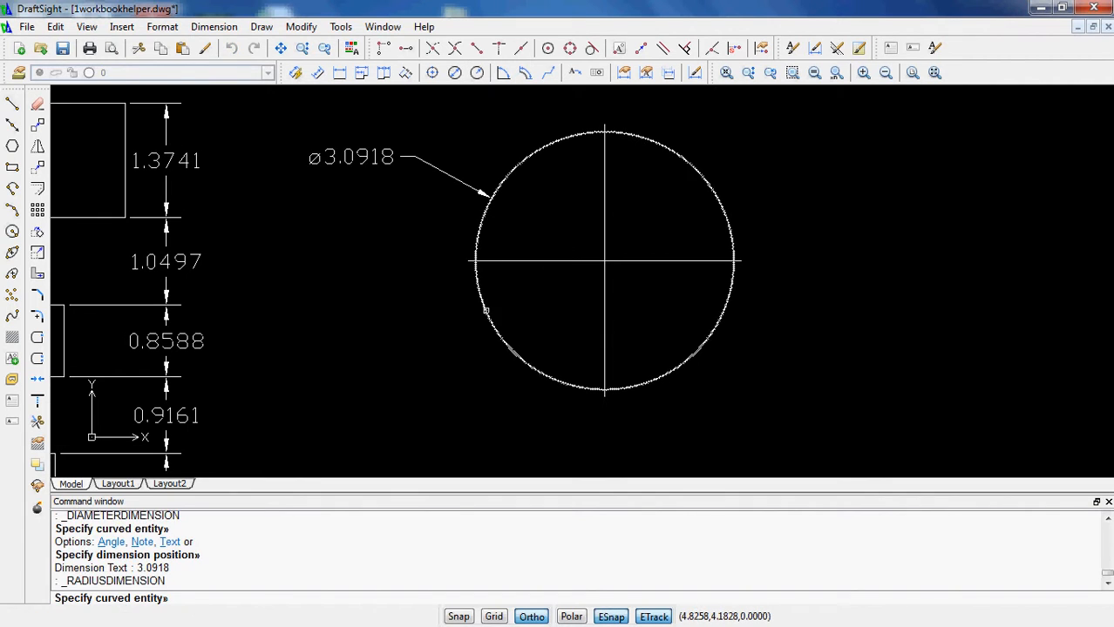
{"action": "left_click", "coordinate": [479, 281]}
{"action": "left_click", "coordinate": [409, 336]}
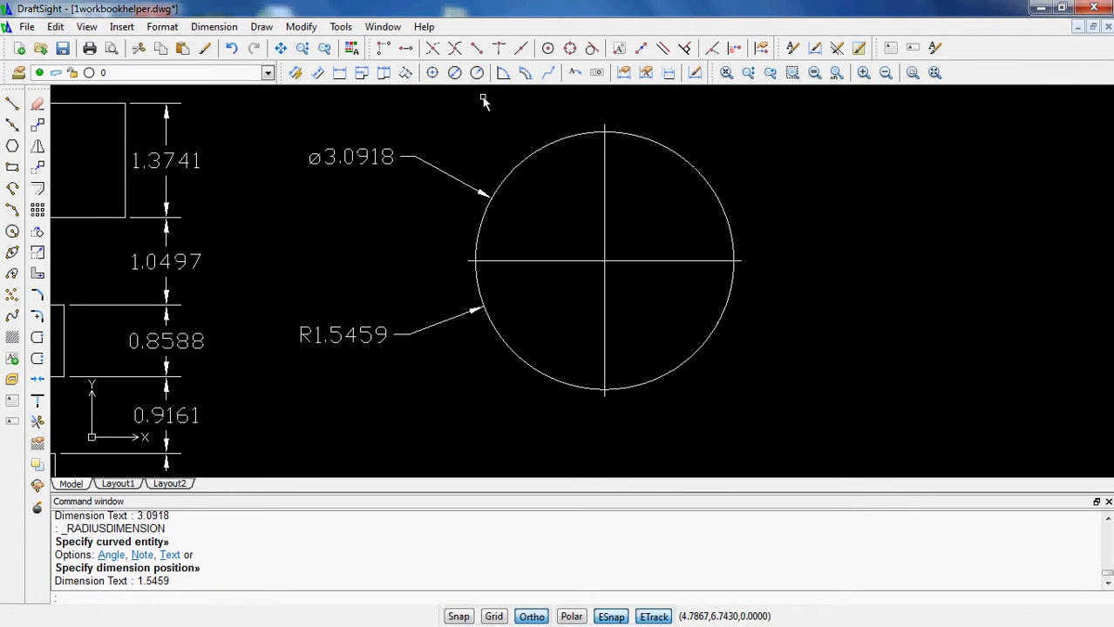
{"action": "scroll", "coordinate": [457, 148], "scroll_direction": "down", "scroll_amount": 3}
{"action": "middle_click_drag", "start_coordinate": [385, 154], "coordinate": [567, 206]}
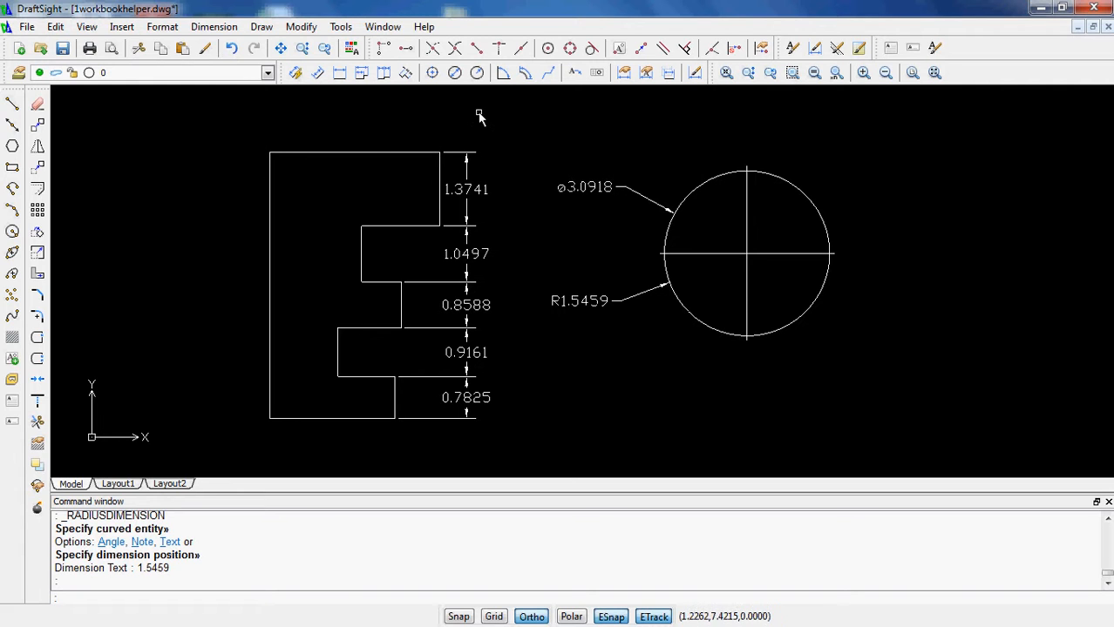
Step: Add an angle dimension between the top and left edges of the stepped shape, placed inside its upper-left corner
{"action": "left_click", "coordinate": [501, 77]}
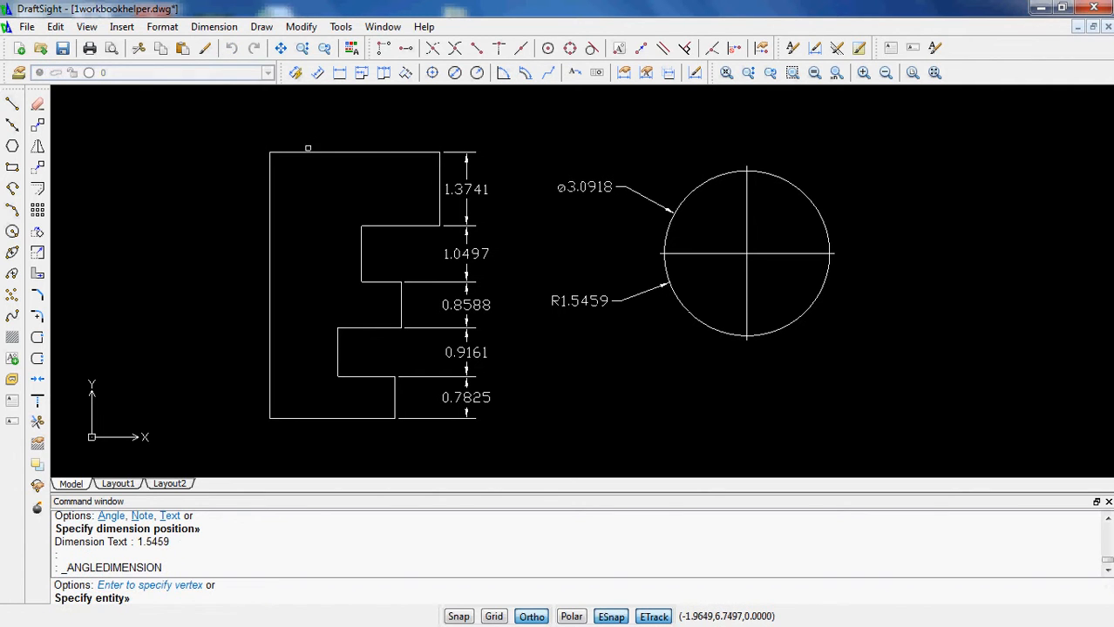
{"action": "left_click", "coordinate": [304, 154]}
{"action": "left_click", "coordinate": [272, 177]}
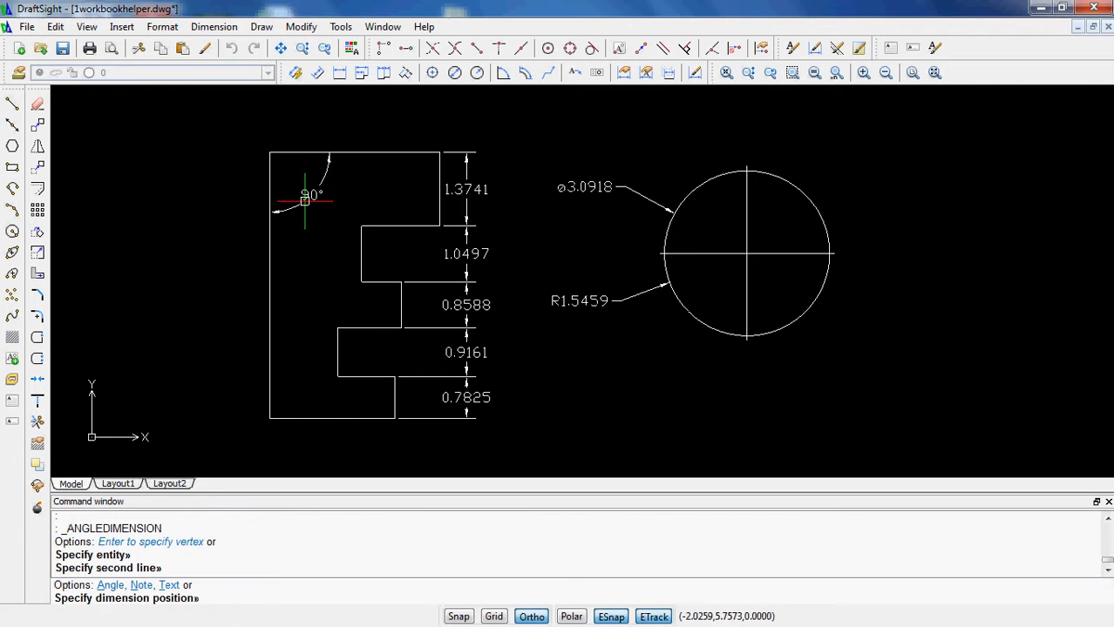
{"action": "left_click", "coordinate": [306, 202]}
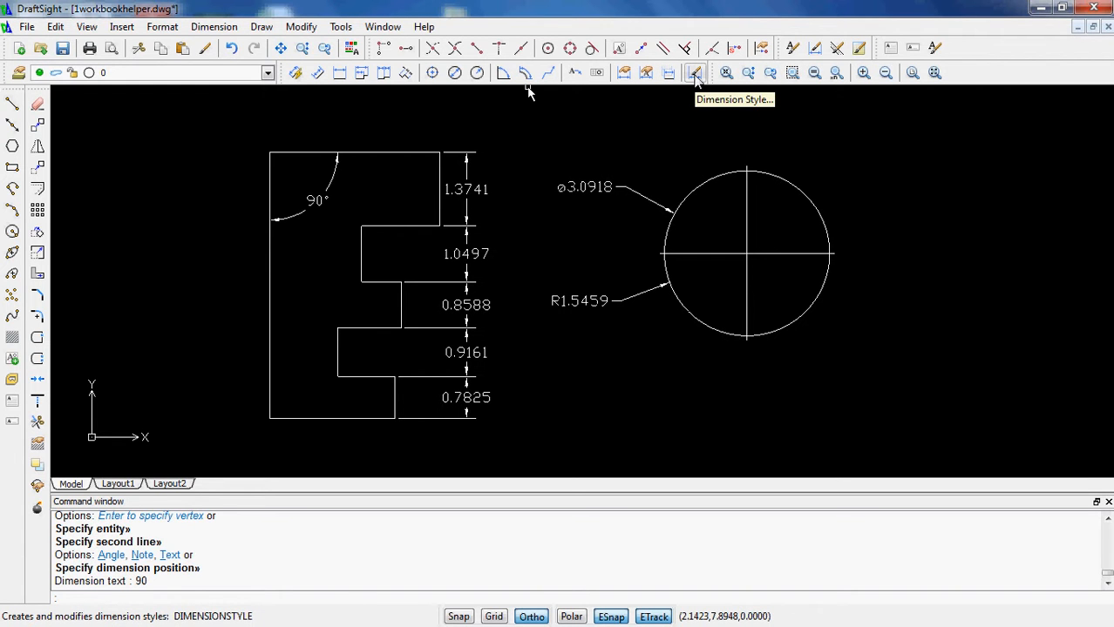
Step: Look at the Standard dimension style settings and its preview, then close them without changes
{"action": "left_click", "coordinate": [695, 75]}
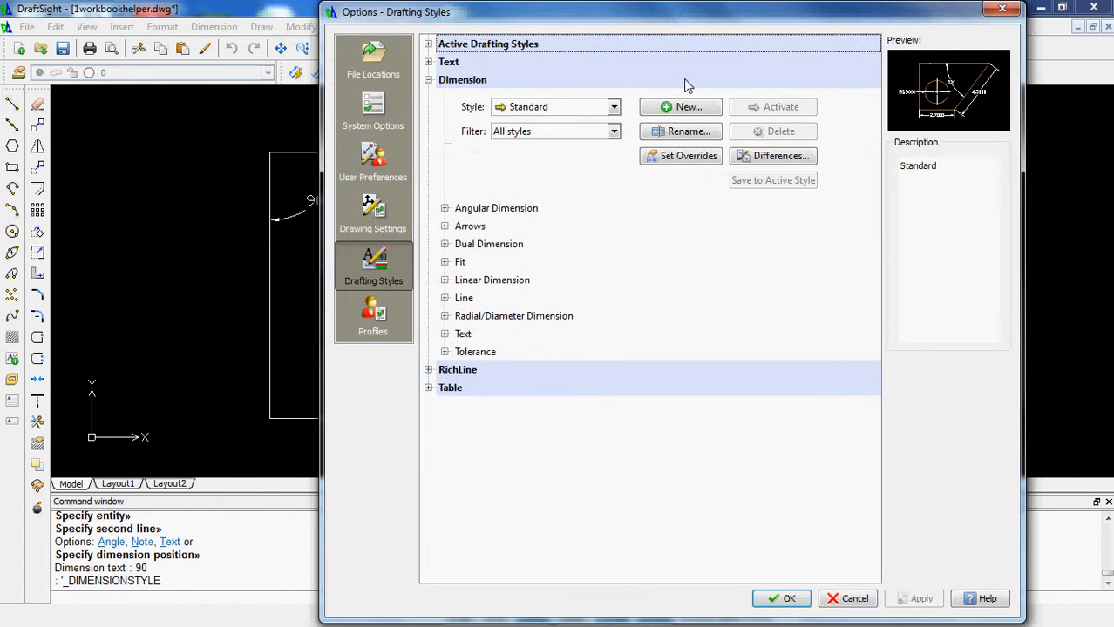
{"action": "left_click", "coordinate": [613, 107]}
{"action": "left_click", "coordinate": [615, 109]}
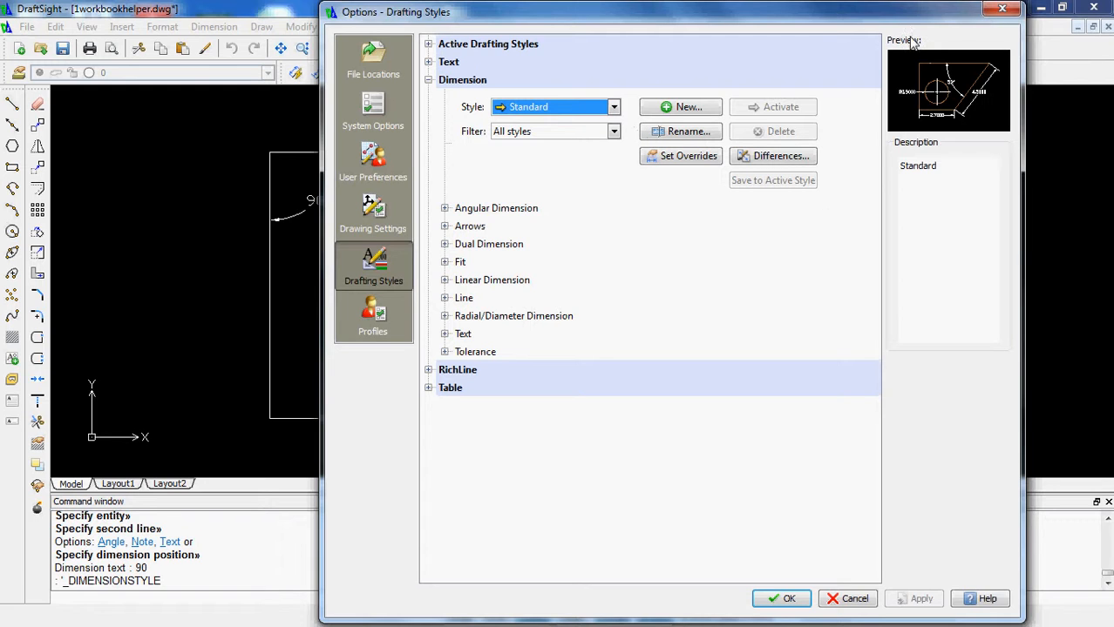
{"action": "left_click", "coordinate": [1001, 12]}
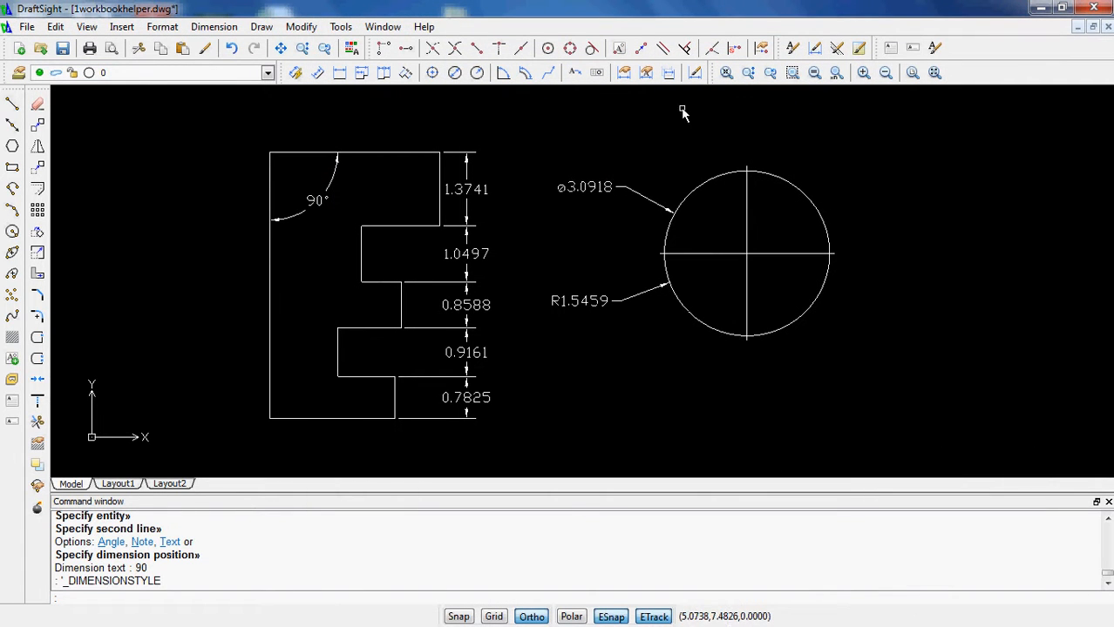
{"action": "key", "text": "Escape"}
{"action": "key", "text": "Escape"}
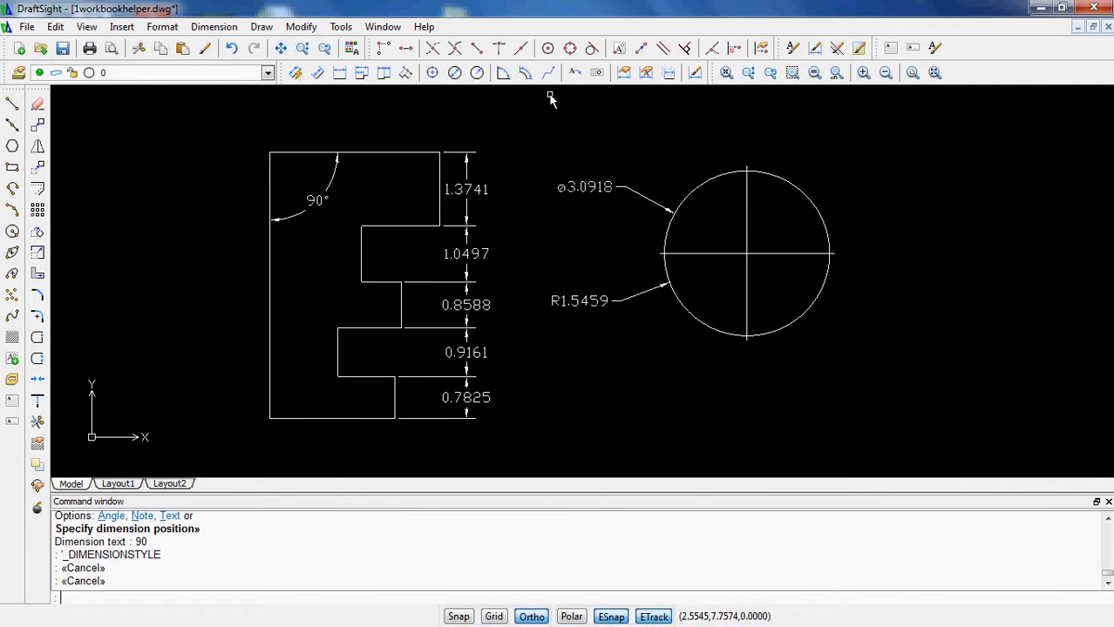
Step: Undock the entity snap toolbar and float it in the drawing area below the circle
{"action": "left_click_drag", "start_coordinate": [371, 43], "coordinate": [414, 149]}
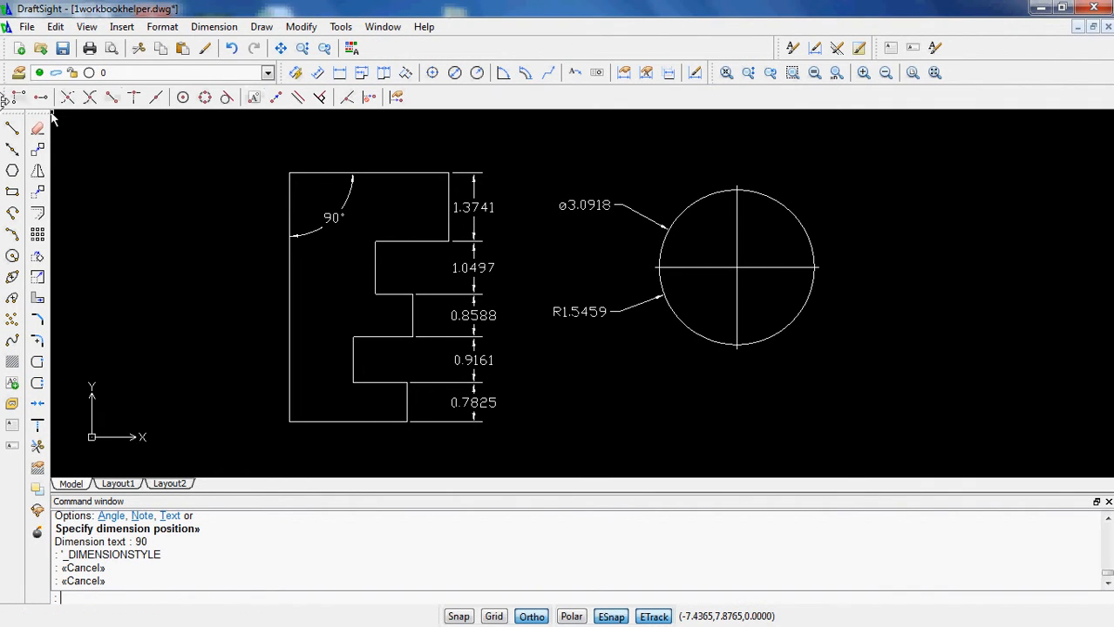
{"action": "mouse_move", "coordinate": [51, 98]}
{"action": "left_mouse_down"}
{"action": "mouse_move", "coordinate": [153, 166]}
{"action": "mouse_move", "coordinate": [360, 150]}
{"action": "mouse_move", "coordinate": [571, 170]}
{"action": "mouse_move", "coordinate": [686, 336]}
{"action": "mouse_move", "coordinate": [538, 395]}
{"action": "left_mouse_up"}
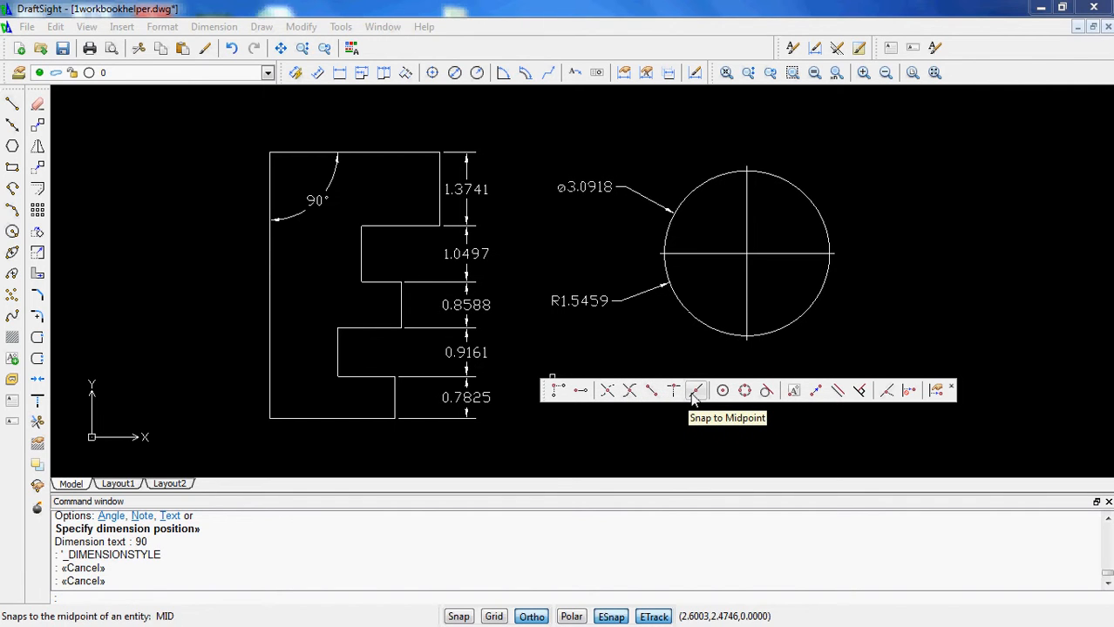
Step: Turn off the Node entity snap and dock the entity snap toolbar back in its original place above the drawing
{"action": "right_click", "coordinate": [616, 619]}
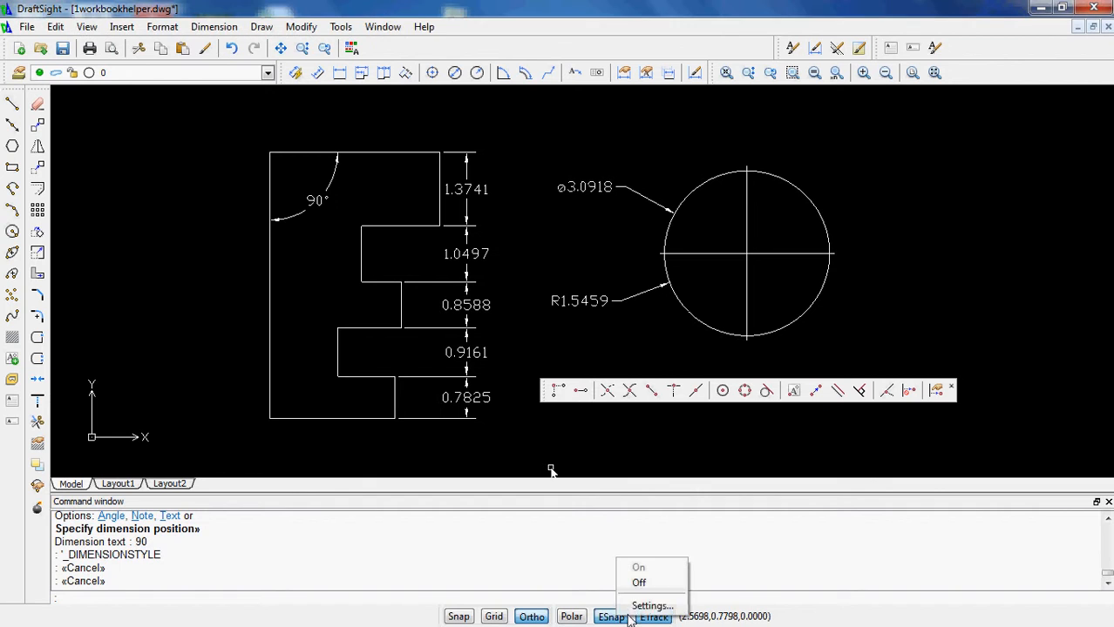
{"action": "left_click", "coordinate": [643, 604]}
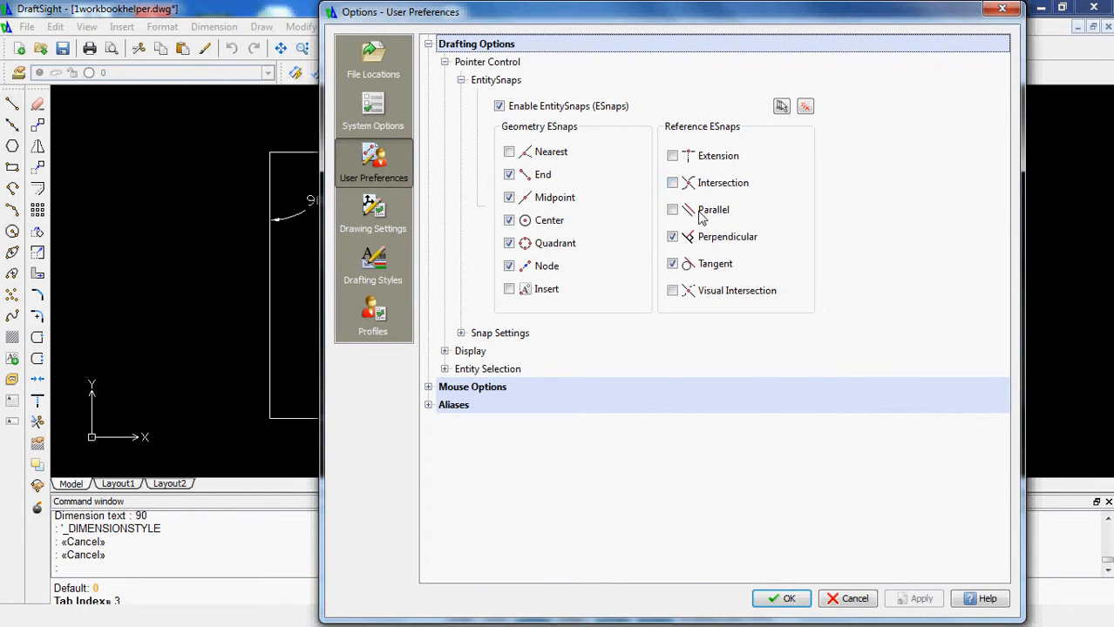
{"action": "left_click", "coordinate": [511, 267]}
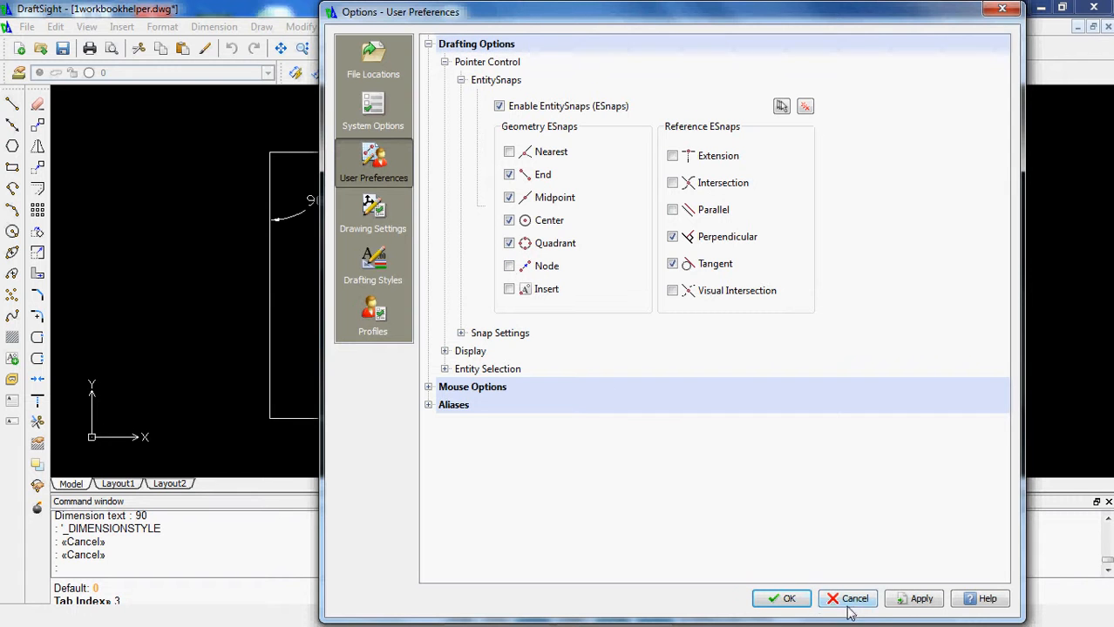
{"action": "left_click", "coordinate": [902, 606]}
{"action": "left_click", "coordinate": [782, 599]}
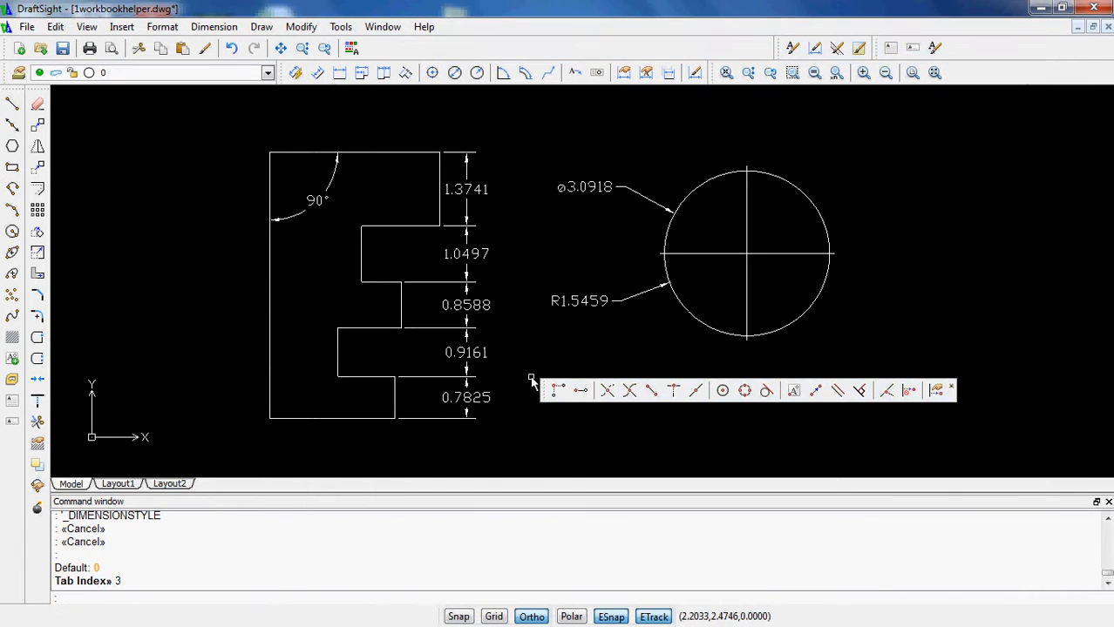
{"action": "left_click_drag", "start_coordinate": [545, 389], "coordinate": [380, 48]}
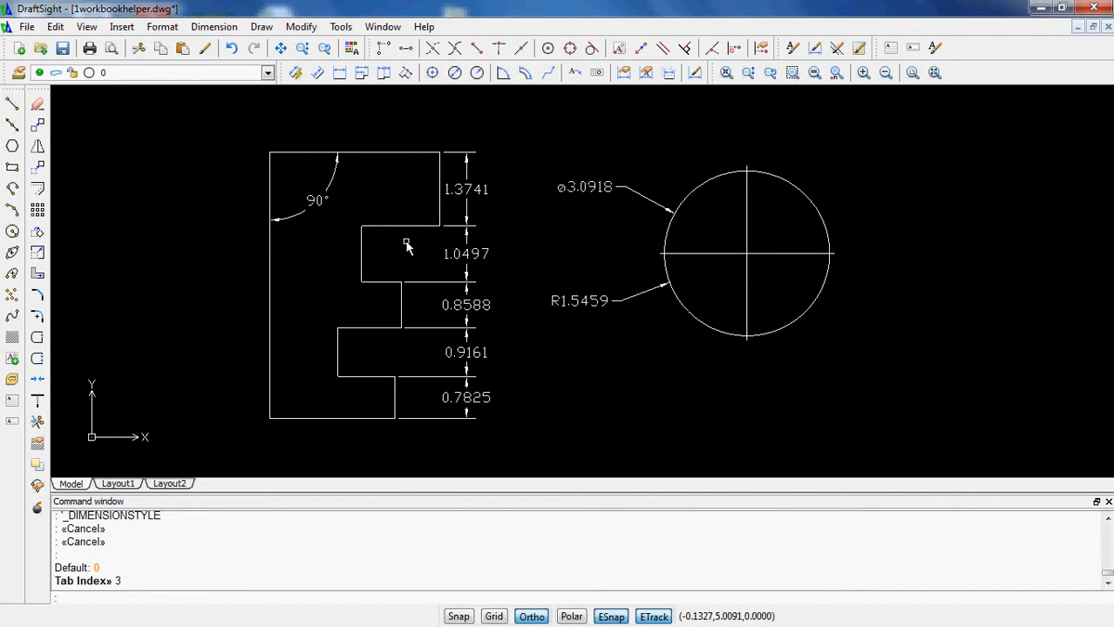
Step: Draw a horizontal ellipse in the empty area to the right of the dimensioned circle
{"action": "left_click", "coordinate": [12, 252]}
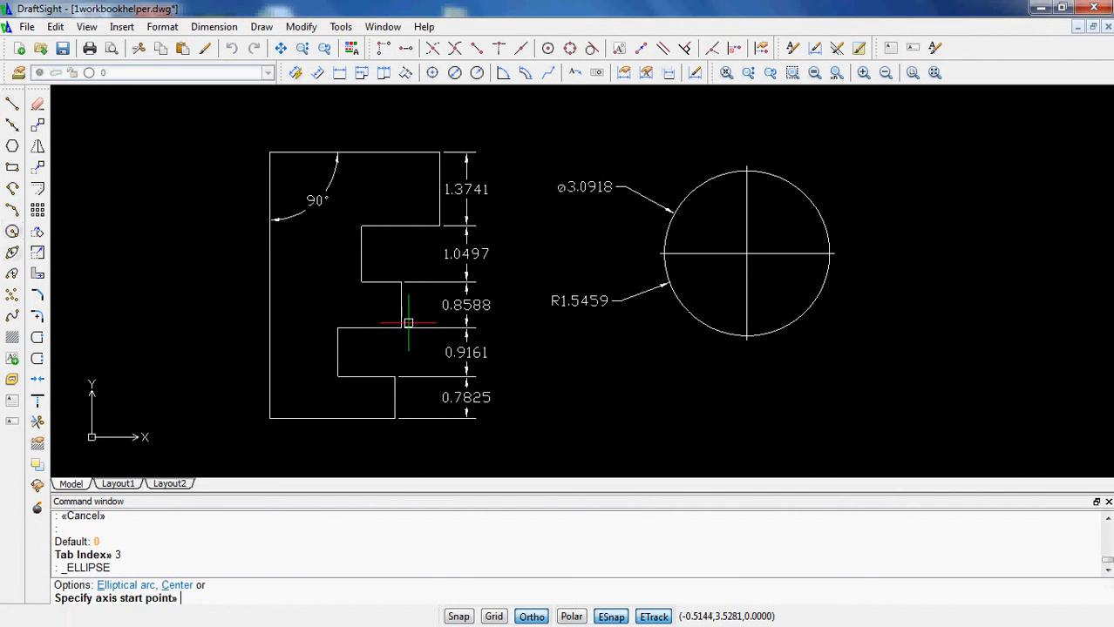
{"action": "middle_click_drag", "start_coordinate": [464, 331], "coordinate": [153, 265]}
{"action": "left_click", "coordinate": [679, 255]}
{"action": "left_click", "coordinate": [912, 257]}
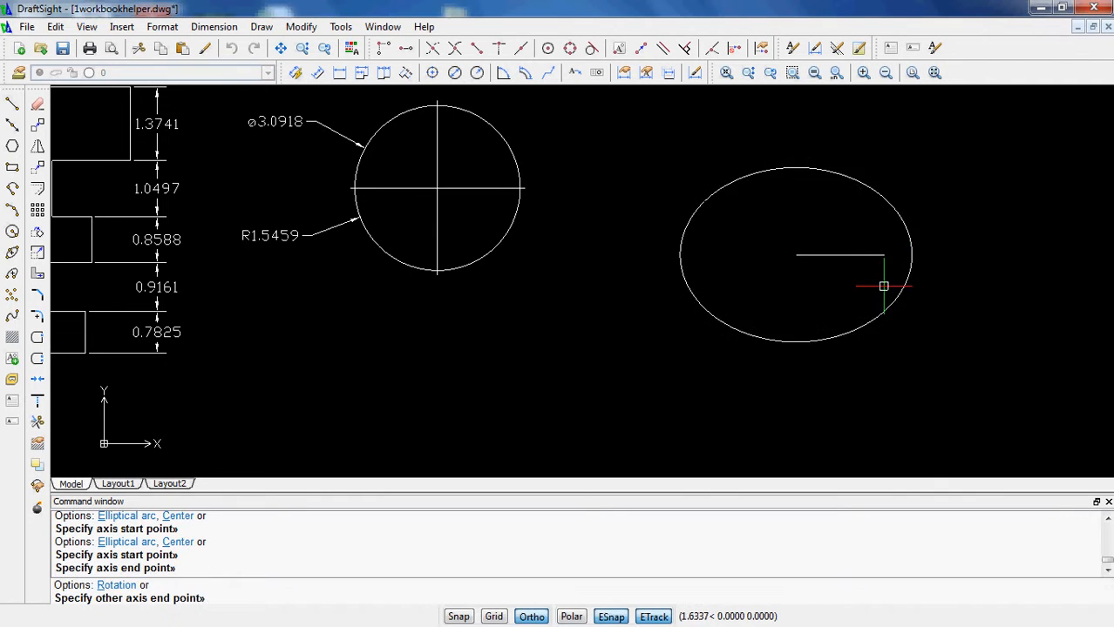
{"action": "left_click", "coordinate": [840, 240]}
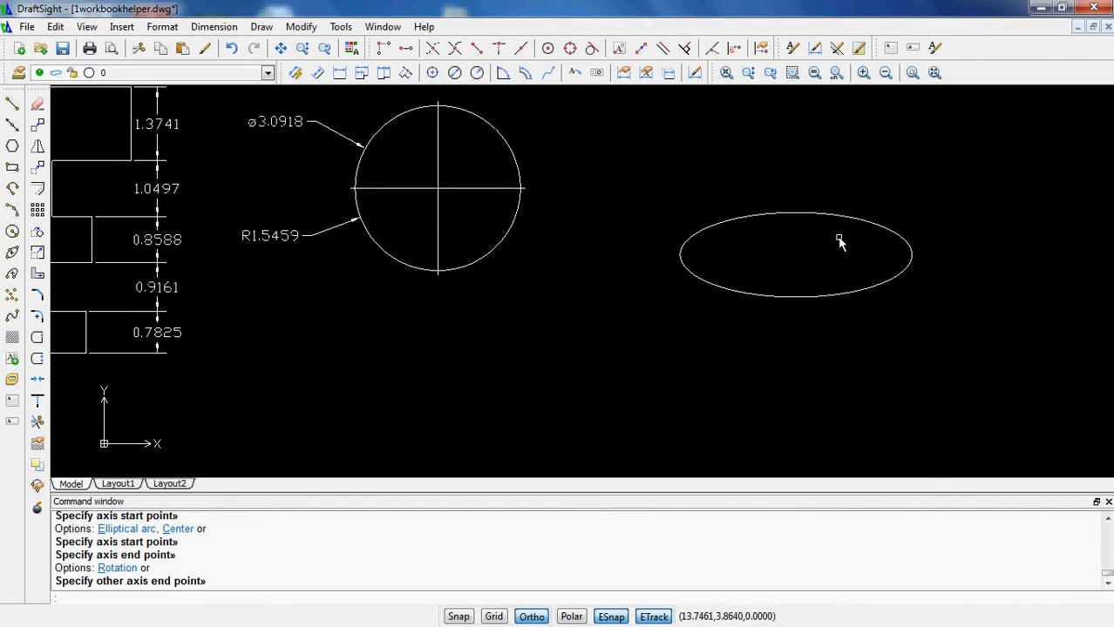
Step: Draw a line about 1.35 units long from above the ellipse's left end, meeting the ellipse perpendicularly at its upper-left edge
{"action": "left_click", "coordinate": [13, 103]}
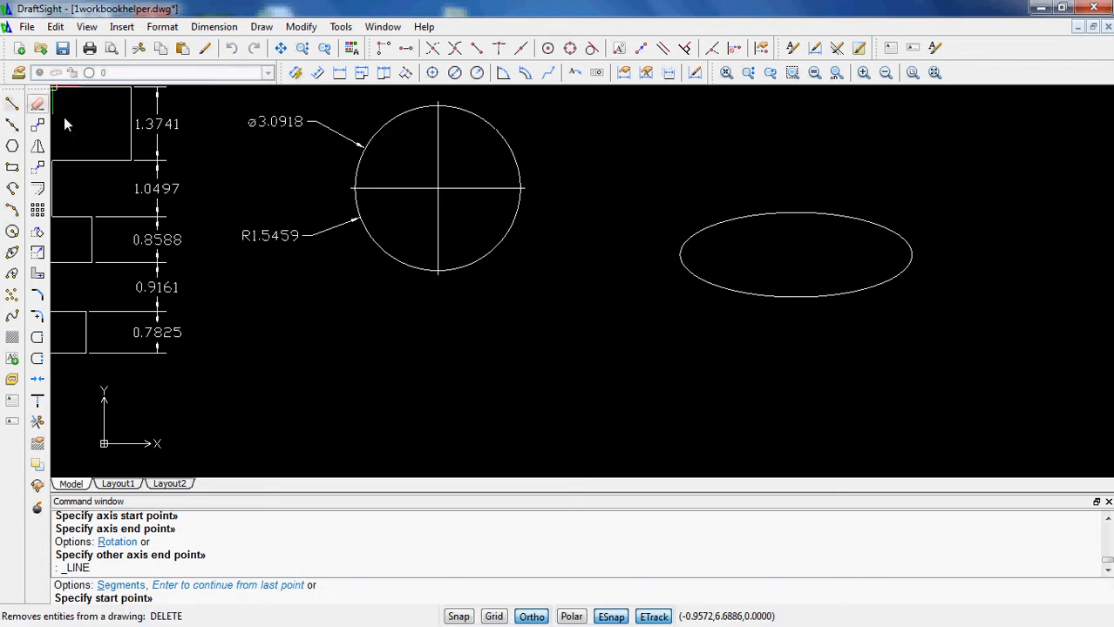
{"action": "left_click", "coordinate": [672, 164]}
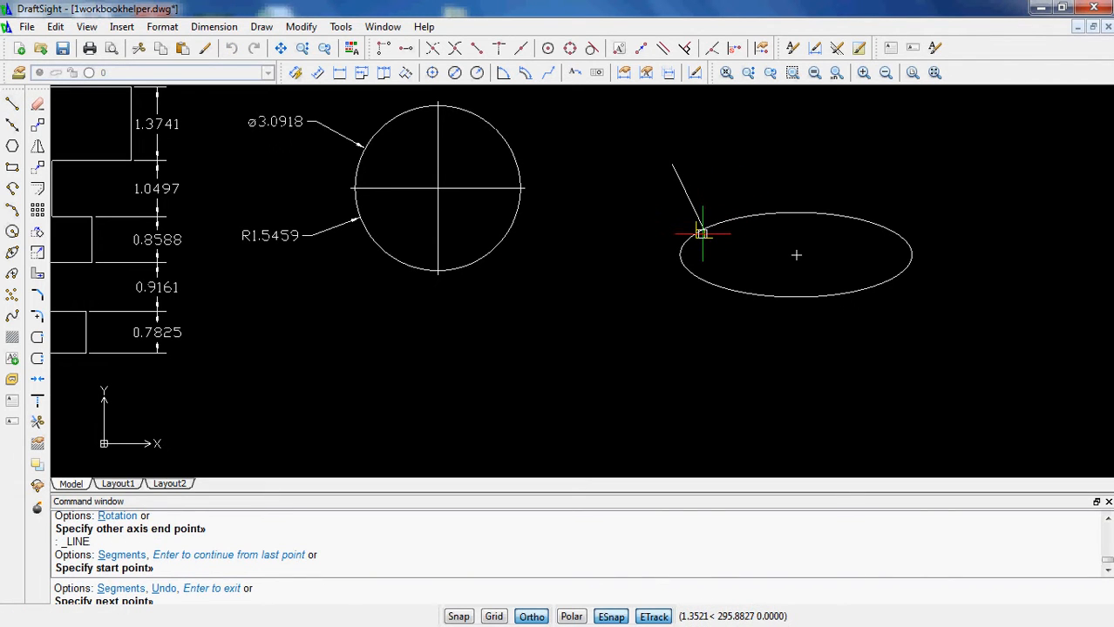
{"action": "left_click", "coordinate": [701, 232]}
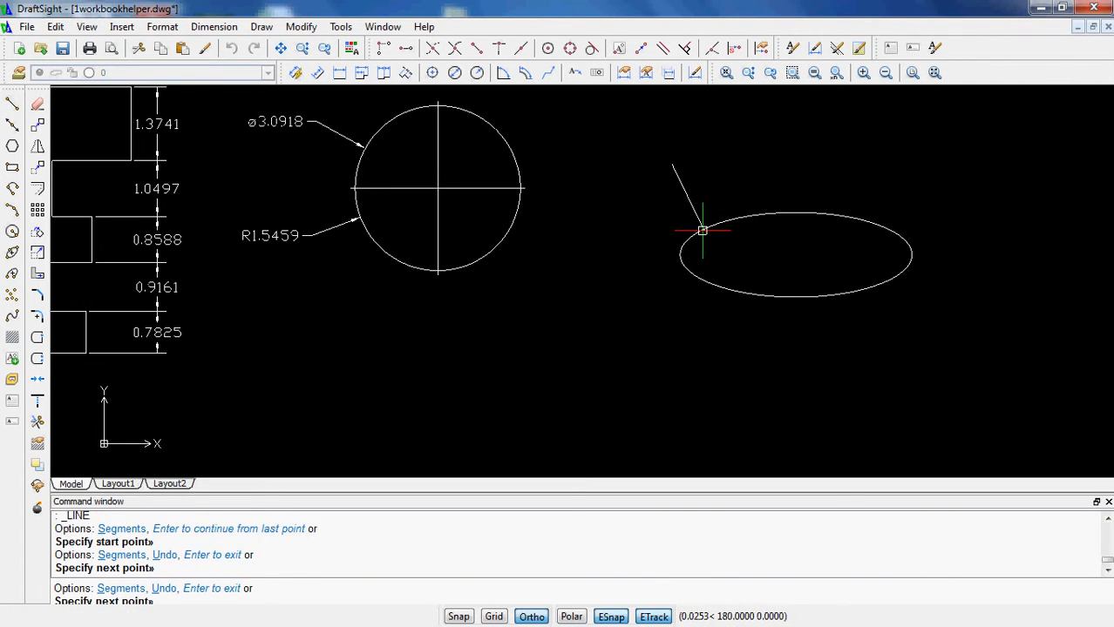
{"action": "key", "text": "Return"}
{"action": "key", "text": "Return"}
Step: Turn off the Perpendicular entity snap in the entity snap settings
{"action": "right_click", "coordinate": [613, 617]}
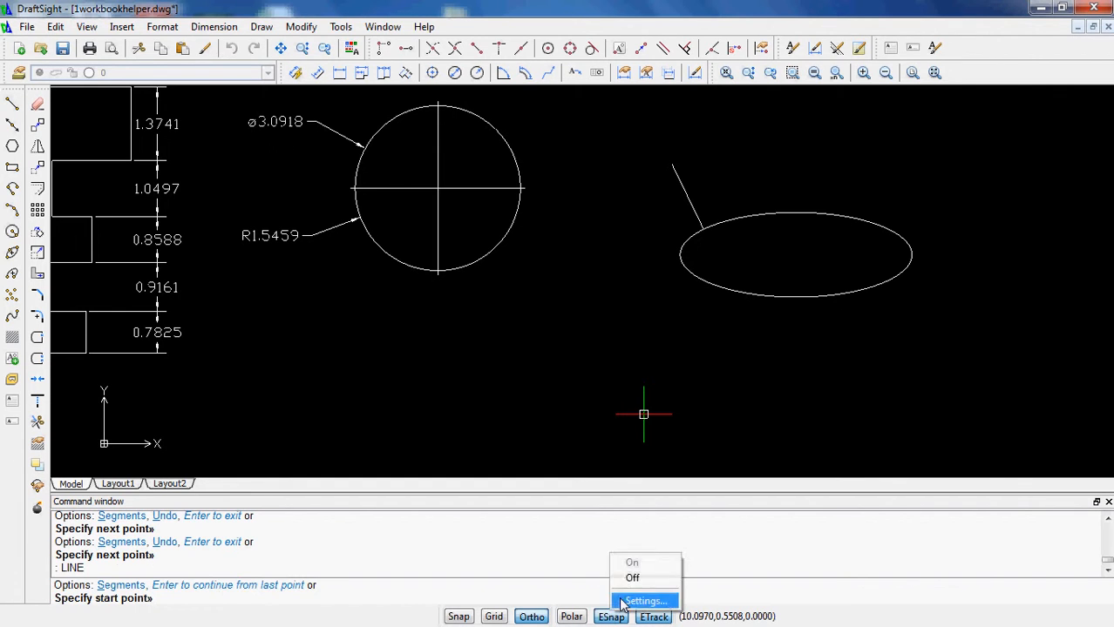
{"action": "left_click", "coordinate": [642, 599]}
{"action": "left_click", "coordinate": [672, 237]}
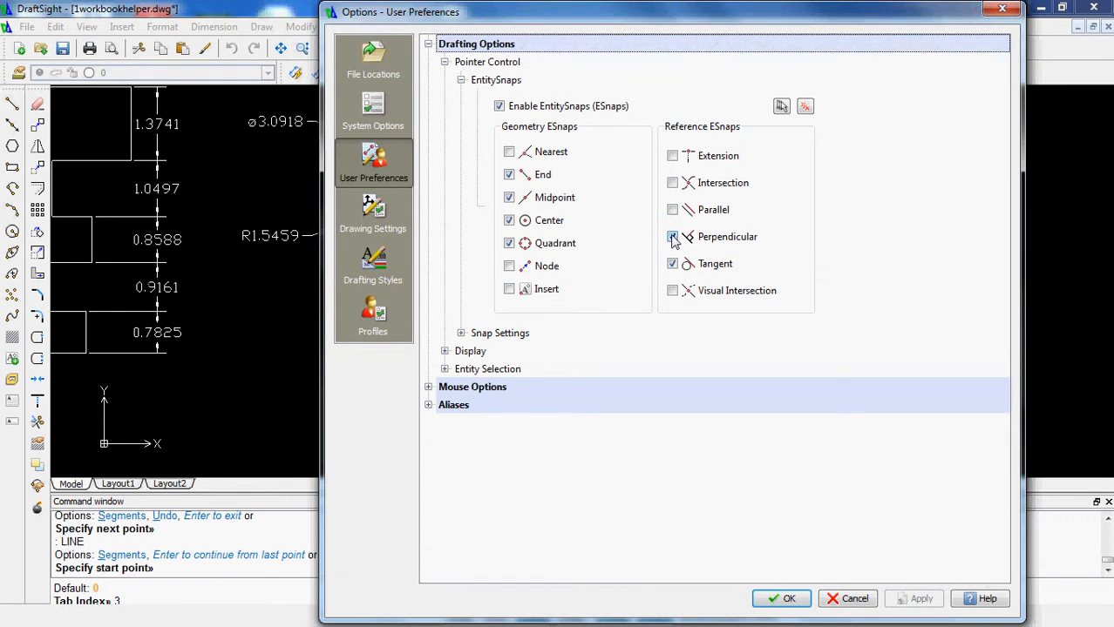
{"action": "left_click", "coordinate": [782, 599]}
Step: Draw a second line to the right of the first, ending on the ellipse with a one-time perpendicular snap
{"action": "left_click", "coordinate": [12, 102]}
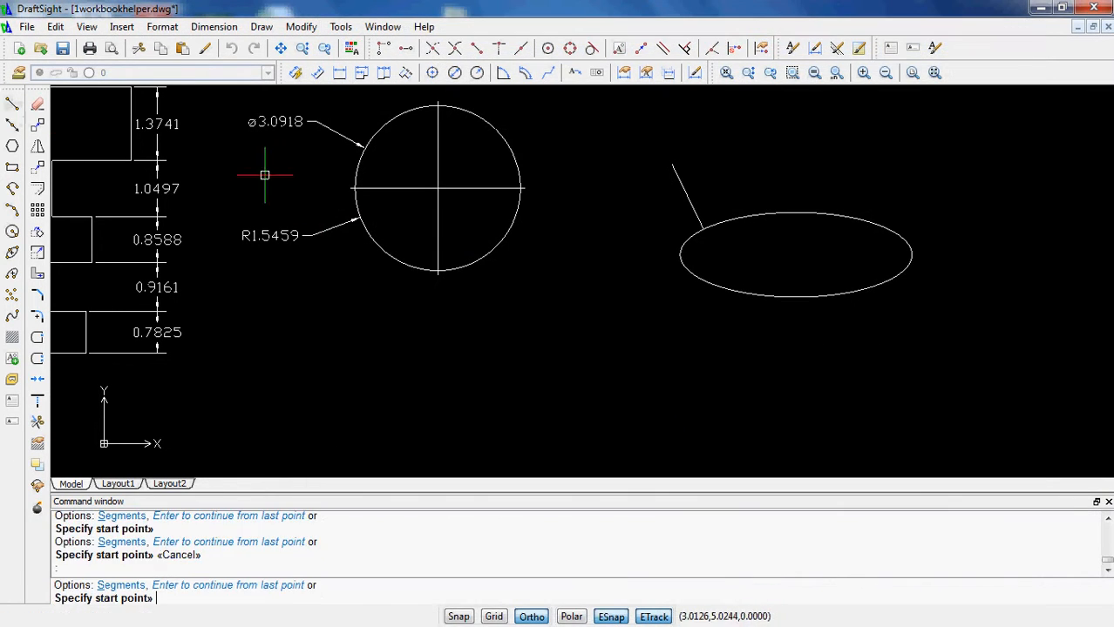
{"action": "left_click", "coordinate": [715, 164]}
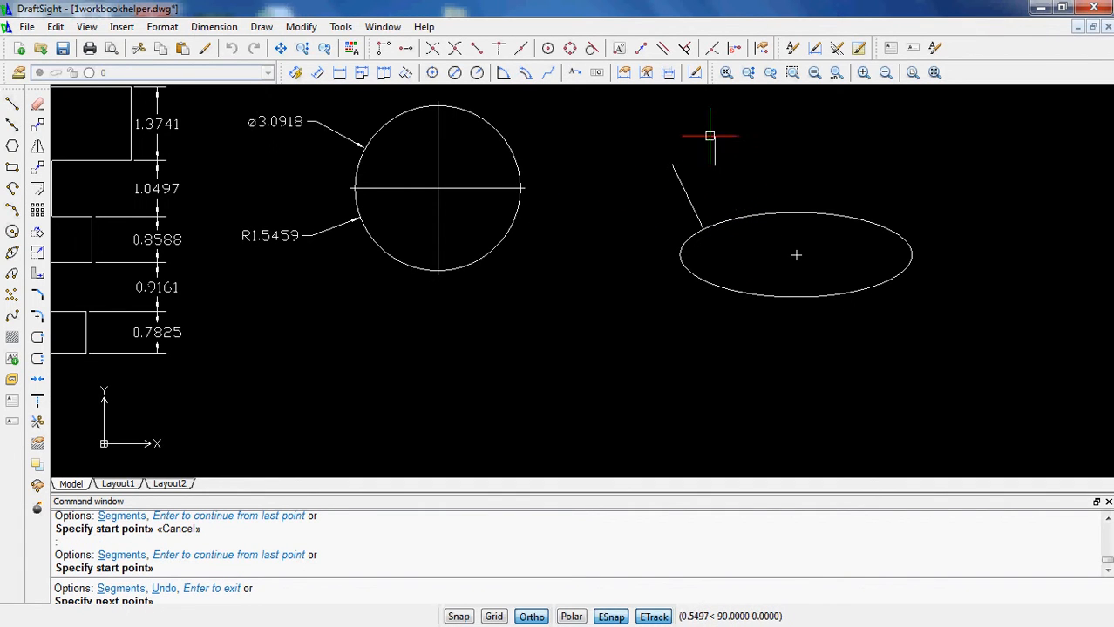
{"action": "left_click", "coordinate": [686, 49]}
{"action": "left_click", "coordinate": [729, 223]}
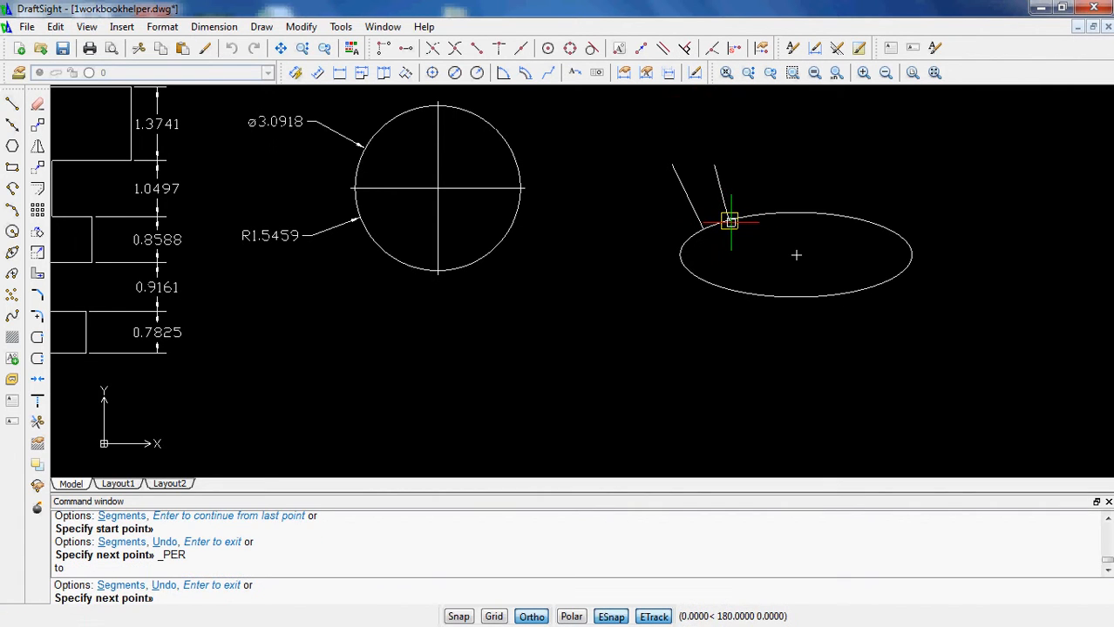
{"action": "key", "text": "Return"}
Step: Draw a third line right of the second, from above the ellipse to its upper edge using the one-time perpendicular snap
{"action": "key", "text": "Return"}
{"action": "left_click", "coordinate": [746, 157]}
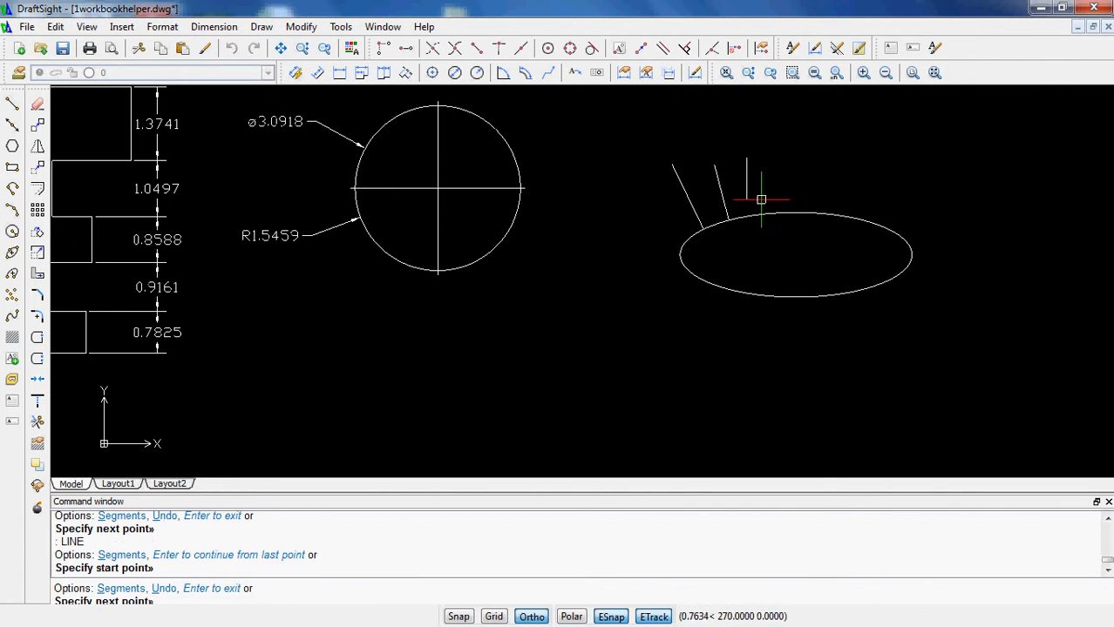
{"action": "left_click", "coordinate": [685, 49]}
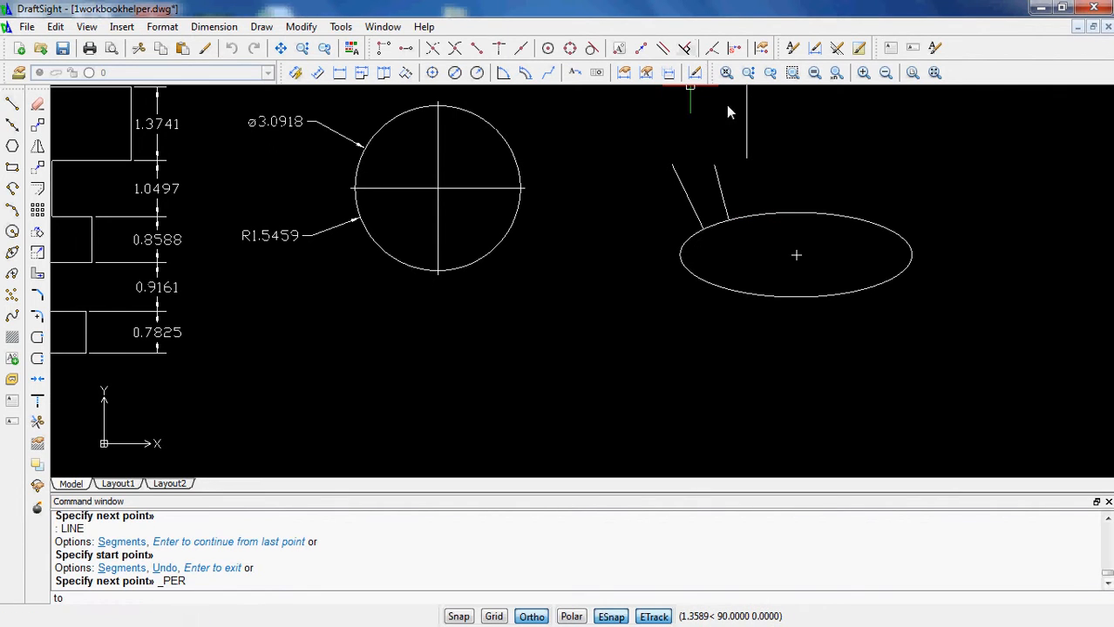
{"action": "left_click", "coordinate": [756, 218]}
{"action": "key", "text": "Return"}
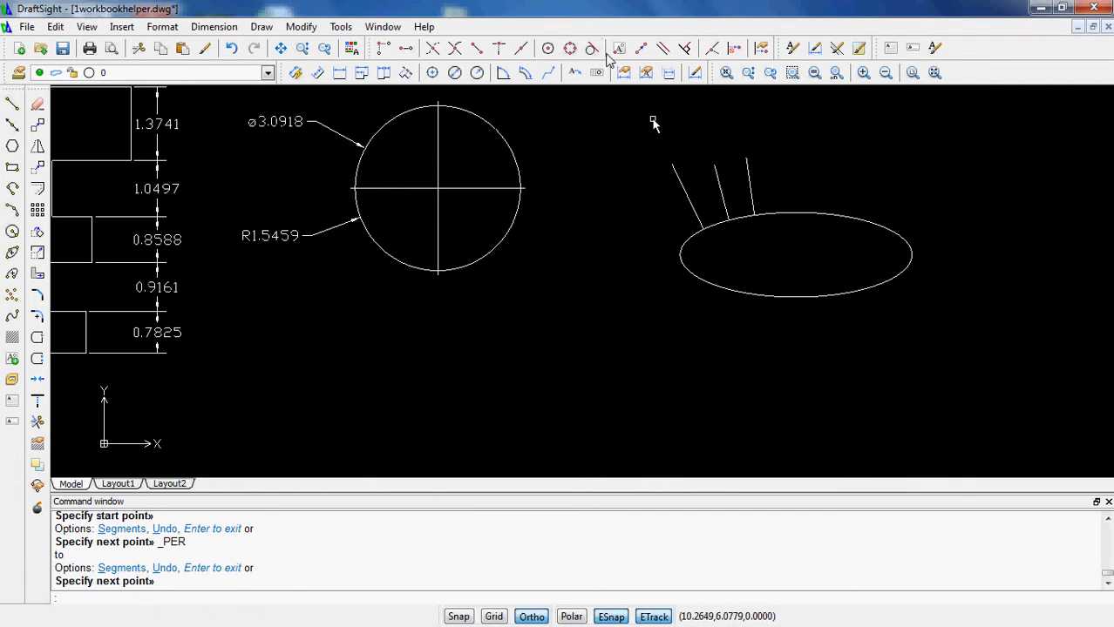
Step: Review which entity snaps are active in the entity snap settings and cancel without changes
{"action": "right_click", "coordinate": [609, 617]}
{"action": "left_click", "coordinate": [630, 608]}
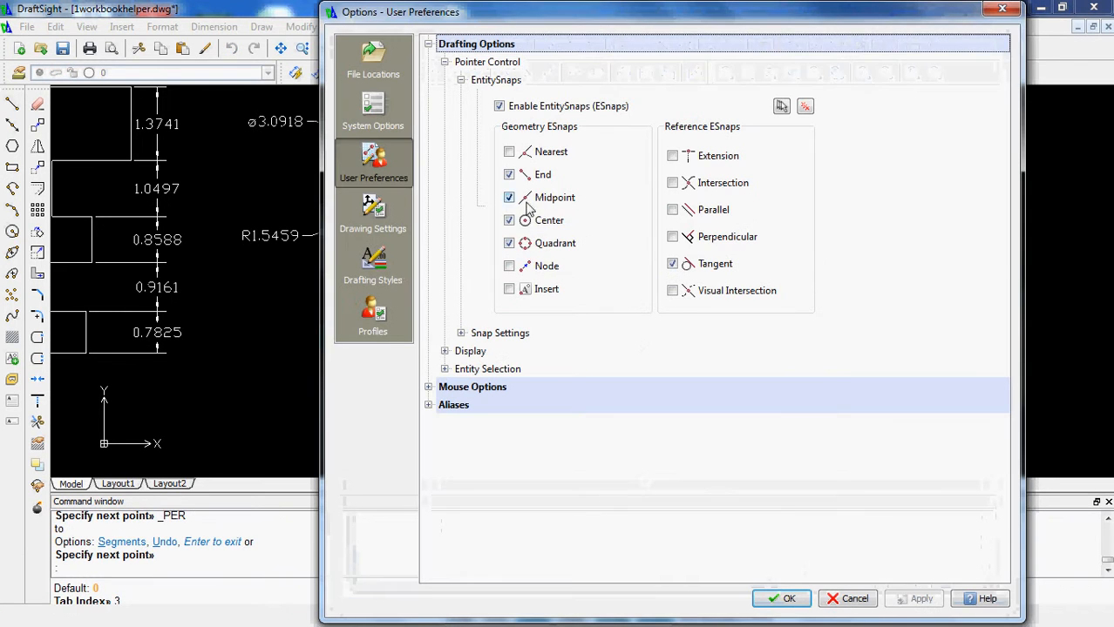
{"action": "left_click", "coordinate": [850, 599]}
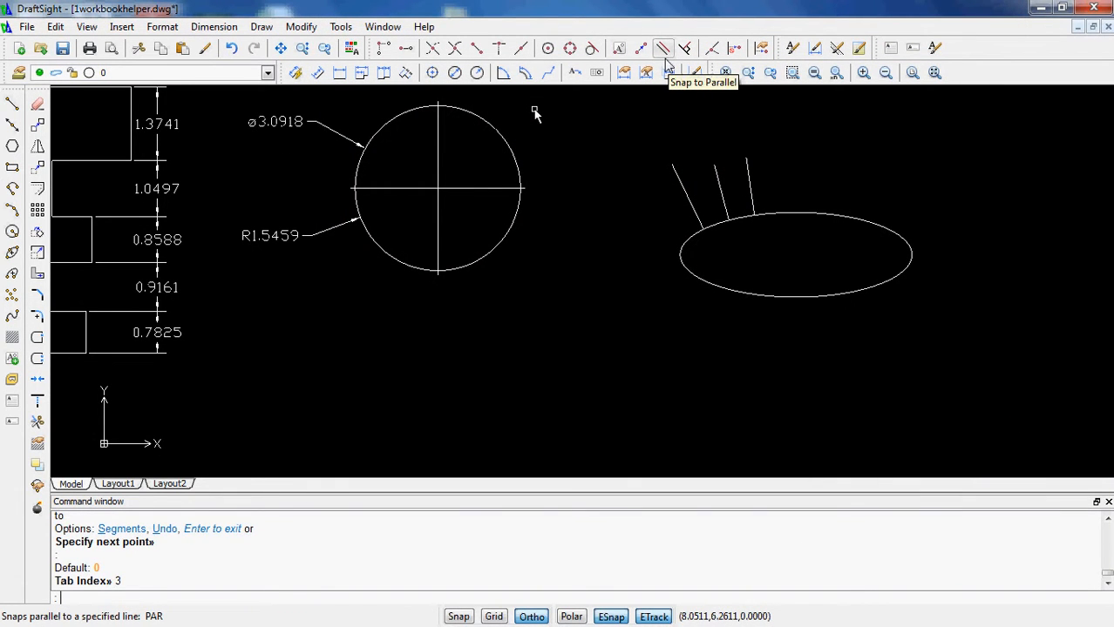
Step: Turn on Polar guides and check the incremental angle of 30 in their settings
{"action": "scroll", "coordinate": [606, 212], "scroll_direction": "down", "scroll_amount": 4}
{"action": "middle_click_drag", "start_coordinate": [609, 264], "coordinate": [655, 177]}
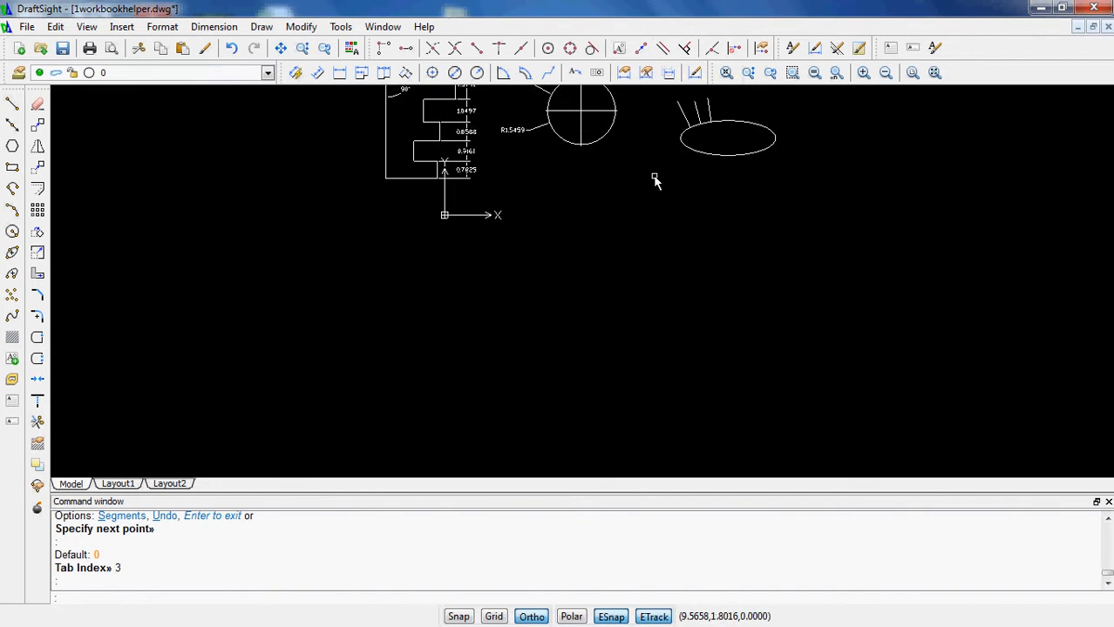
{"action": "left_click", "coordinate": [572, 617]}
{"action": "right_click", "coordinate": [575, 617]}
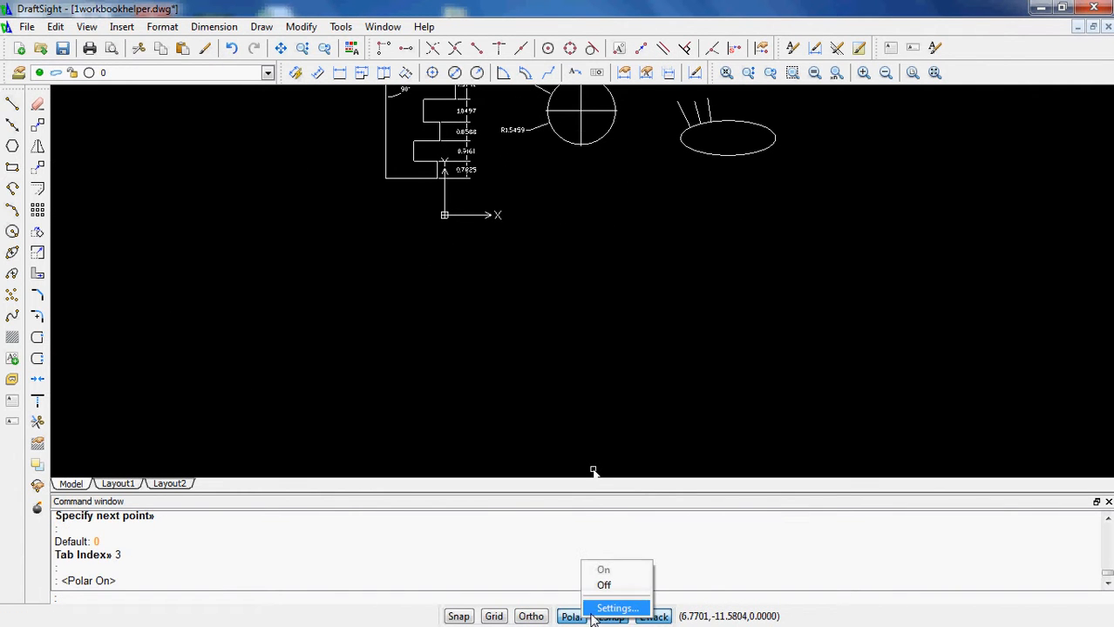
{"action": "left_click", "coordinate": [599, 604]}
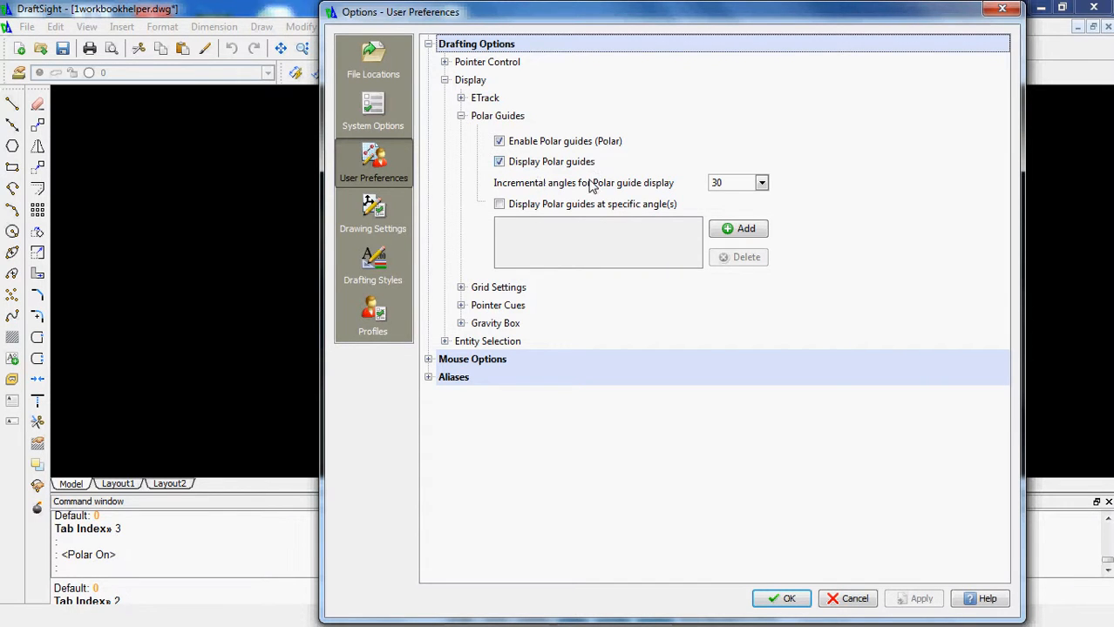
{"action": "left_click", "coordinate": [781, 599]}
{"action": "right_click", "coordinate": [588, 617]}
{"action": "left_click", "coordinate": [588, 609]}
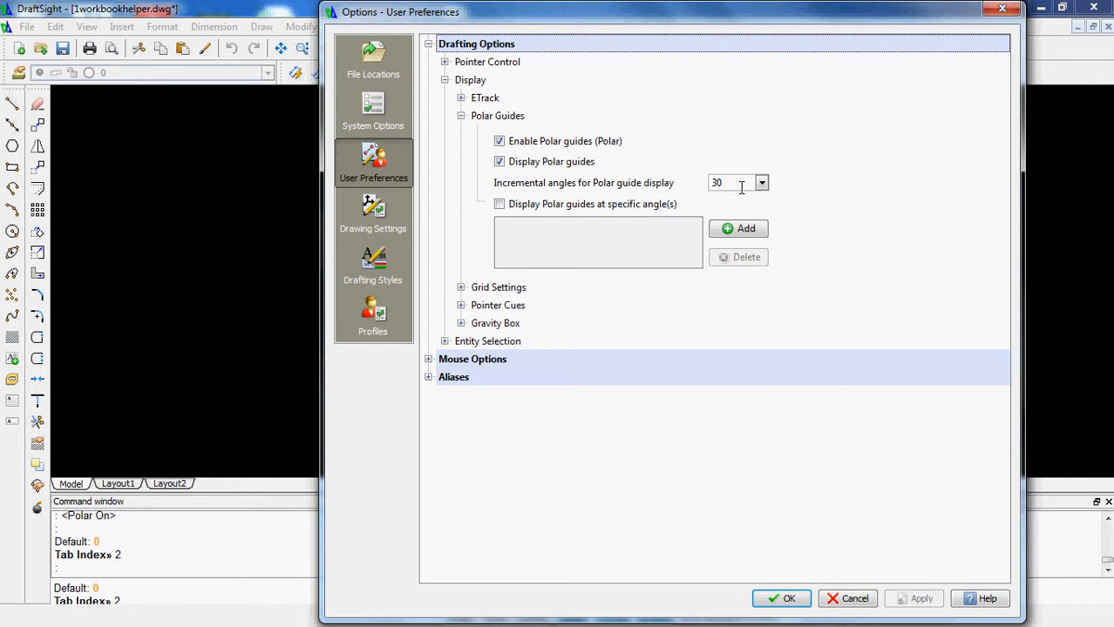
{"action": "left_click", "coordinate": [784, 599]}
Step: Draw a horizontal line in the empty area below the existing geometry, following the 0° Polar guide
{"action": "left_click", "coordinate": [13, 102]}
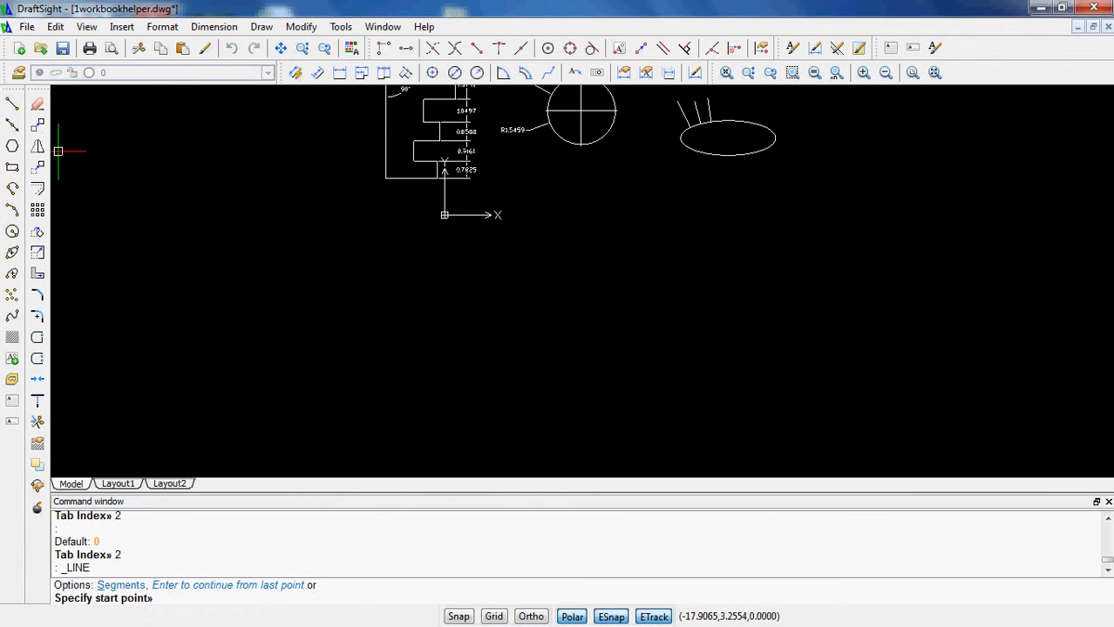
{"action": "left_click", "coordinate": [420, 342]}
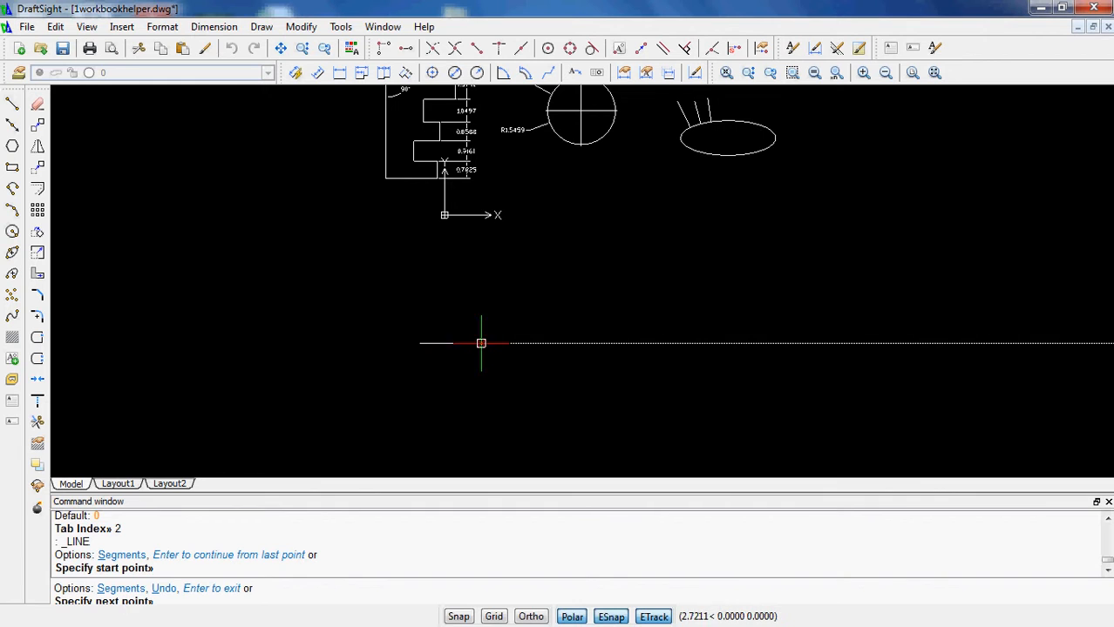
{"action": "left_click", "coordinate": [540, 343]}
{"action": "key", "text": "Return"}
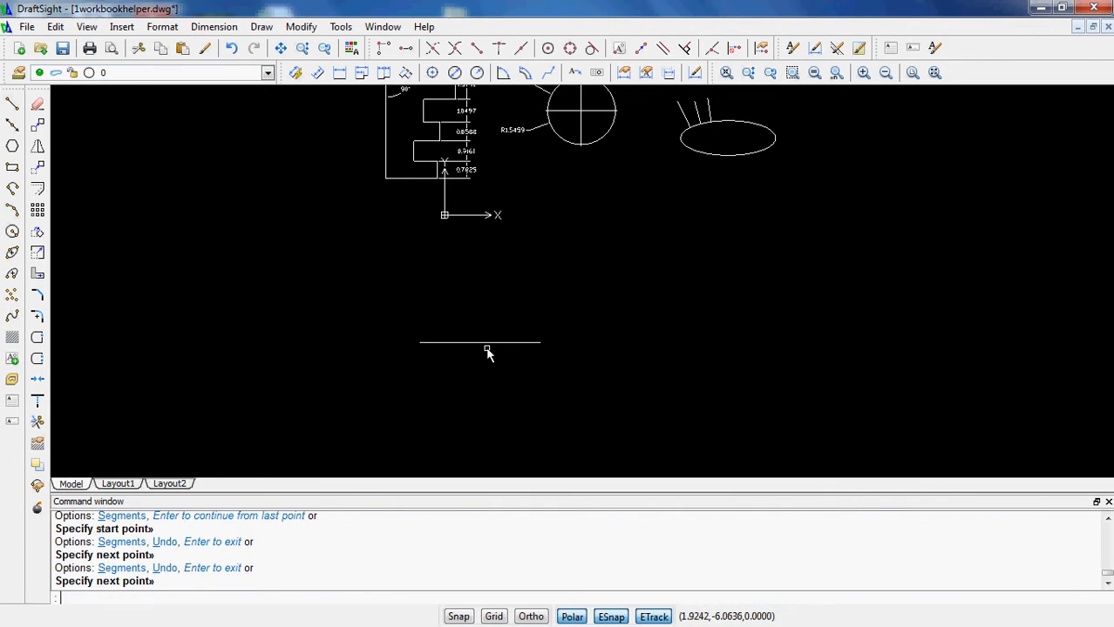
Step: Draw a second line up from the horizontal line's left endpoint along the 30° Polar guide
{"action": "key", "text": "Return"}
{"action": "left_click", "coordinate": [420, 343]}
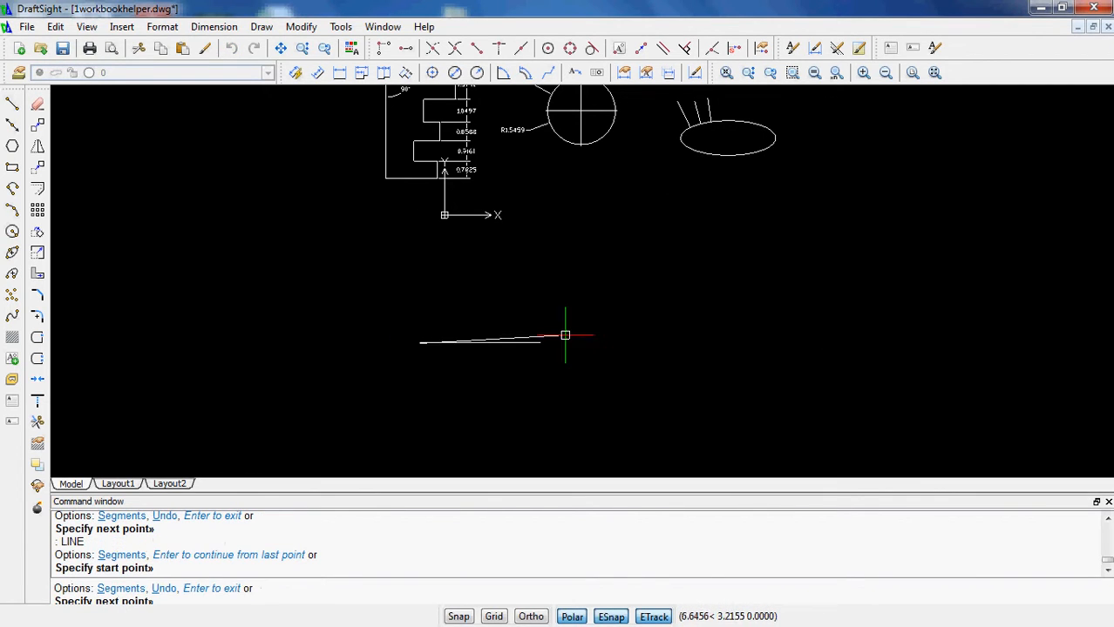
{"action": "left_click", "coordinate": [510, 290]}
{"action": "key", "text": "Return"}
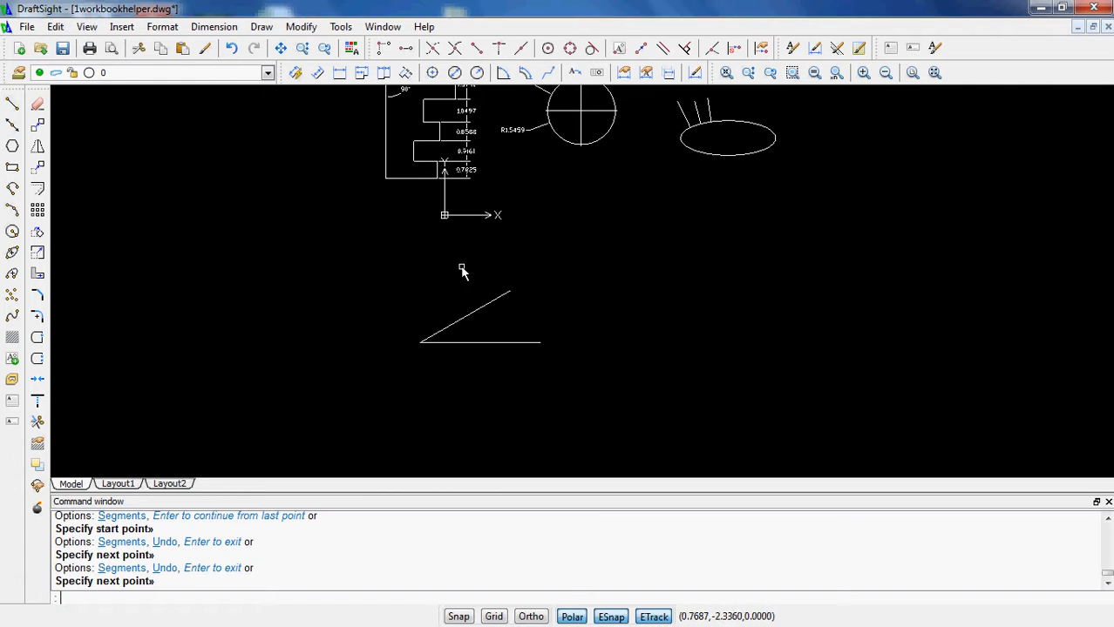
Step: Add an angle dimension between the horizontal and inclined lines, placed inside the opening
{"action": "left_click", "coordinate": [503, 72]}
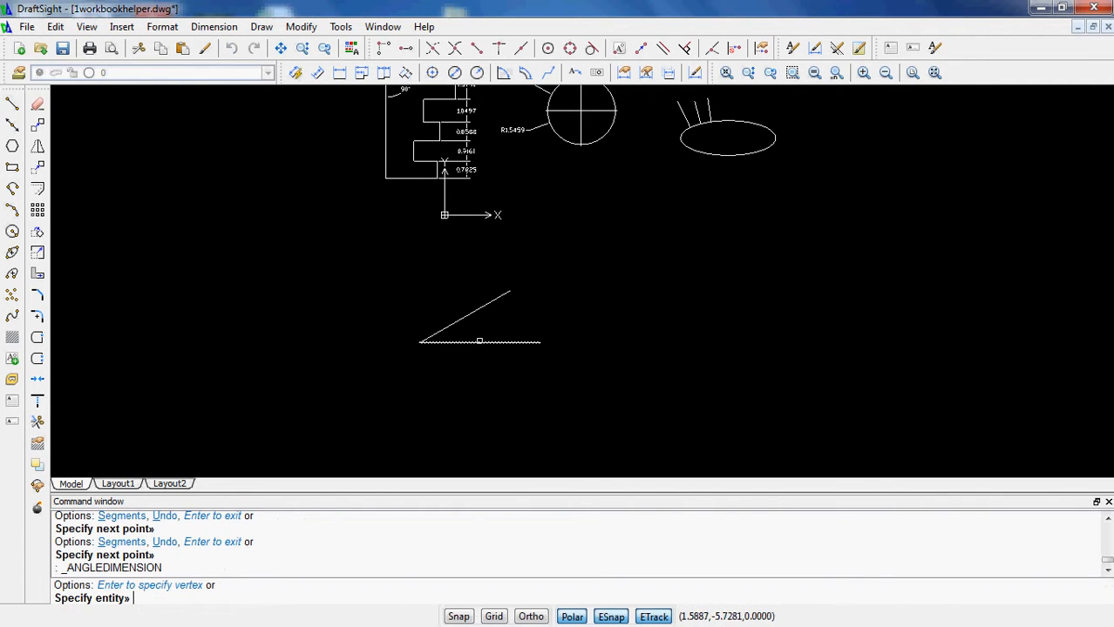
{"action": "left_click", "coordinate": [479, 341]}
{"action": "left_click", "coordinate": [467, 316]}
{"action": "left_click", "coordinate": [503, 318]}
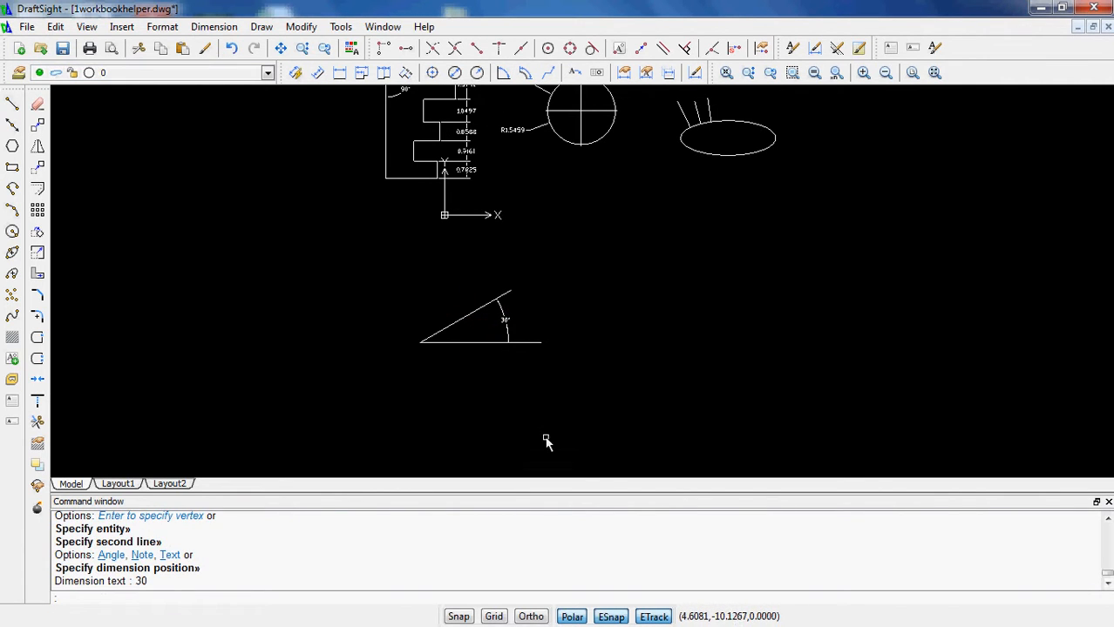
Step: Review the incremental angles available for Polar guide display, keeping 30, and close the settings
{"action": "right_click", "coordinate": [582, 617]}
{"action": "left_click", "coordinate": [591, 582]}
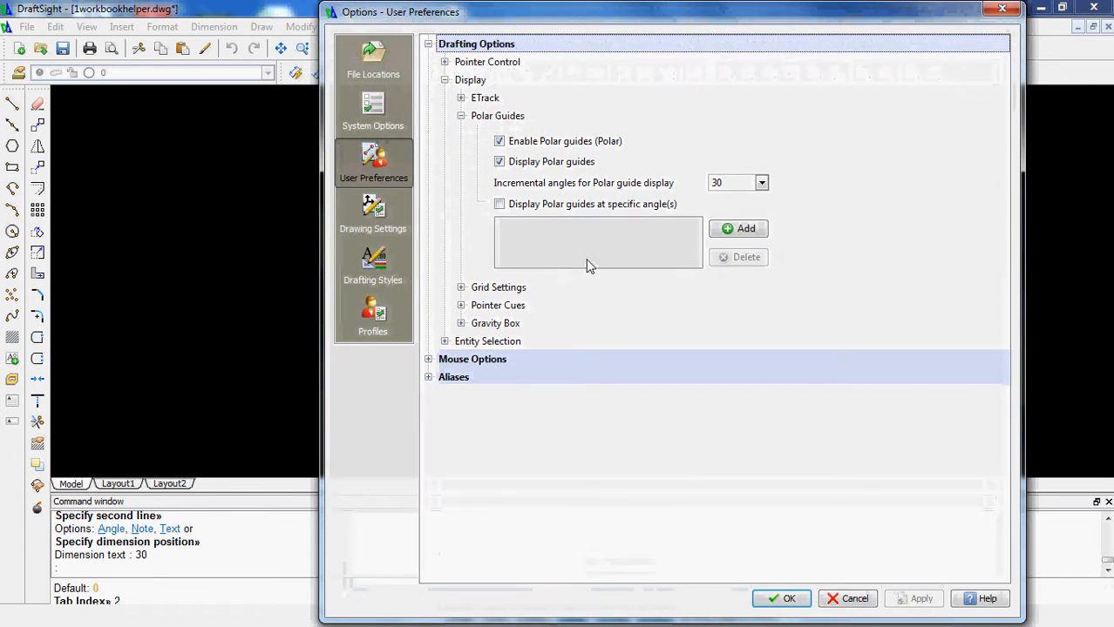
{"action": "left_click", "coordinate": [761, 185]}
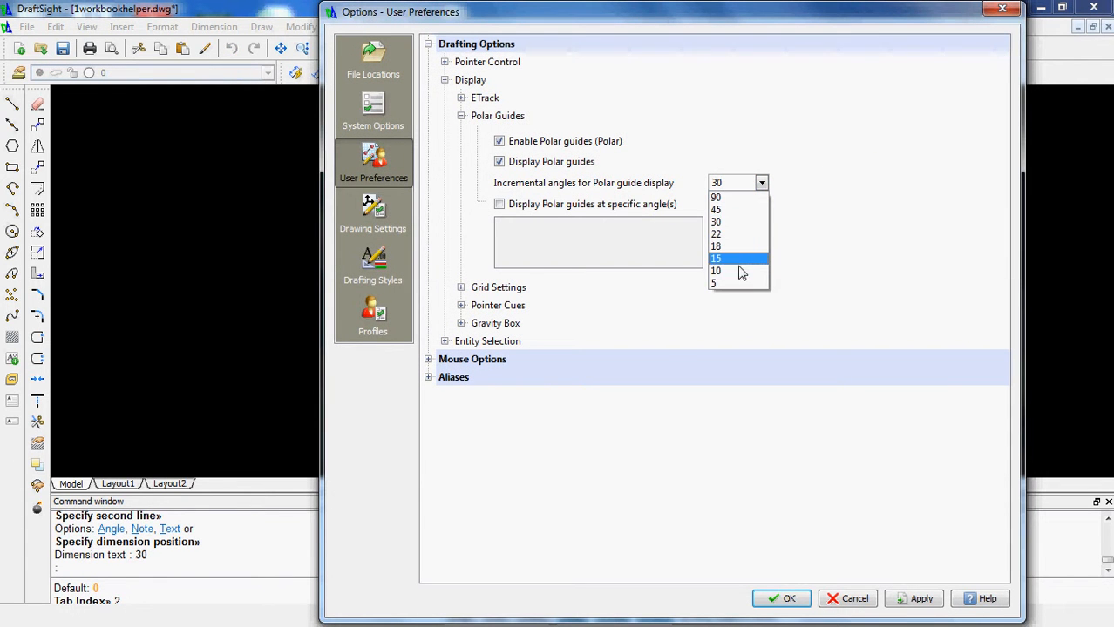
{"action": "left_click", "coordinate": [762, 188]}
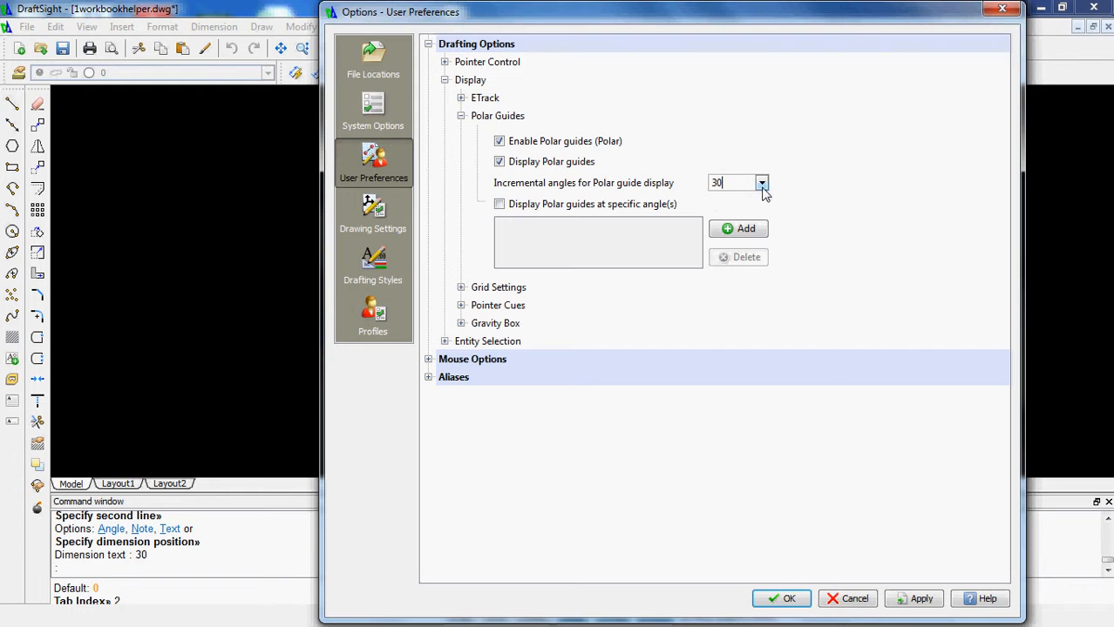
{"action": "left_click", "coordinate": [906, 603]}
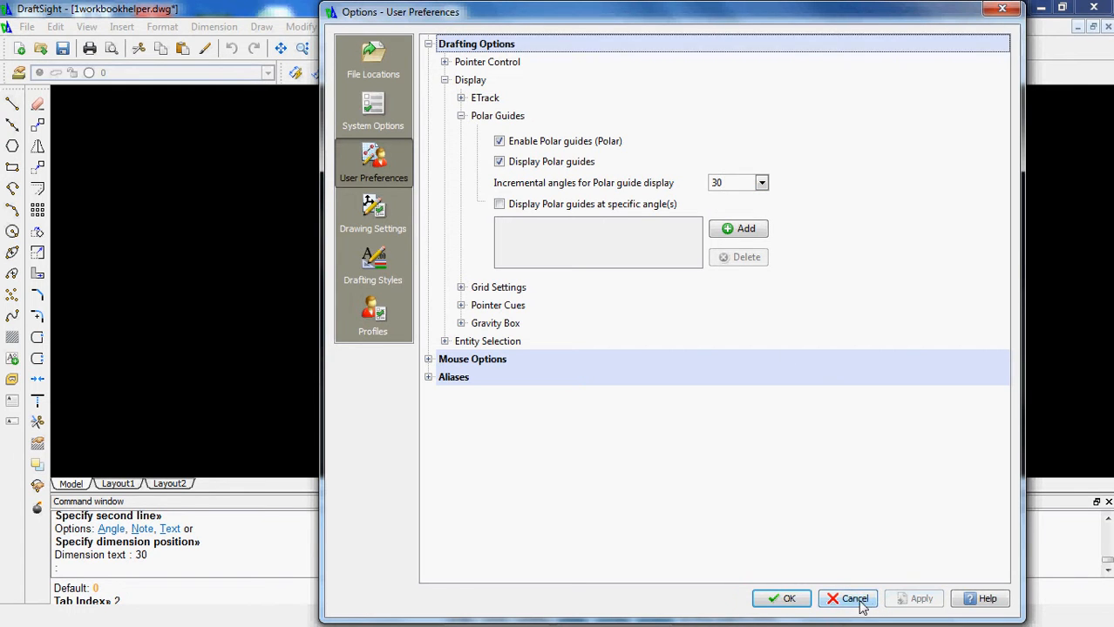
{"action": "left_click", "coordinate": [861, 602]}
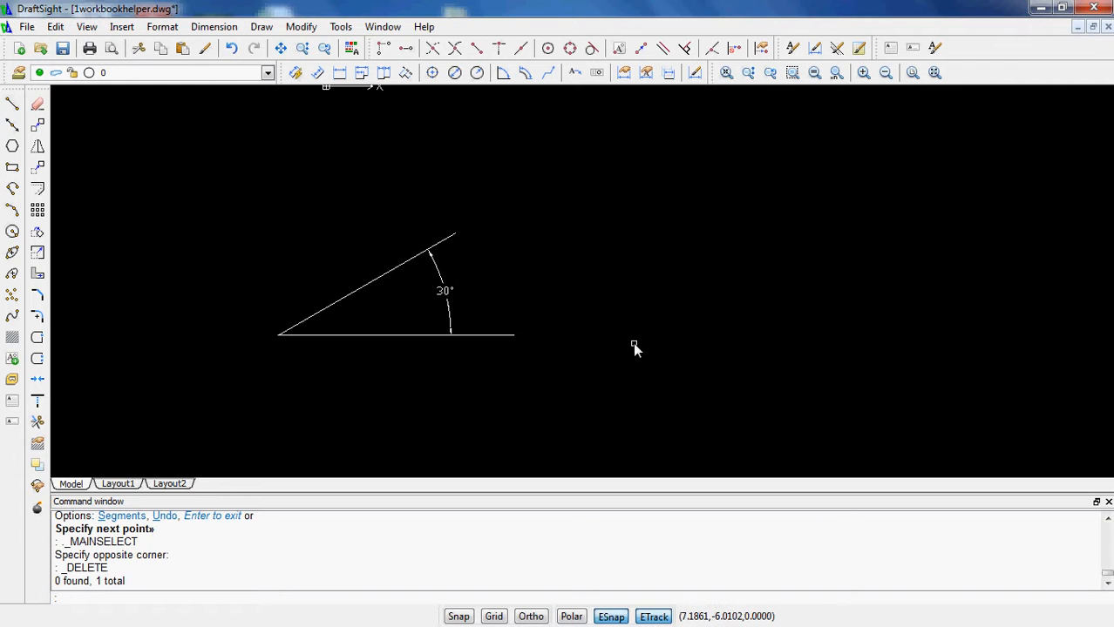
Step: Set the coordinate display to Absolute
{"action": "left_click", "coordinate": [12, 105]}
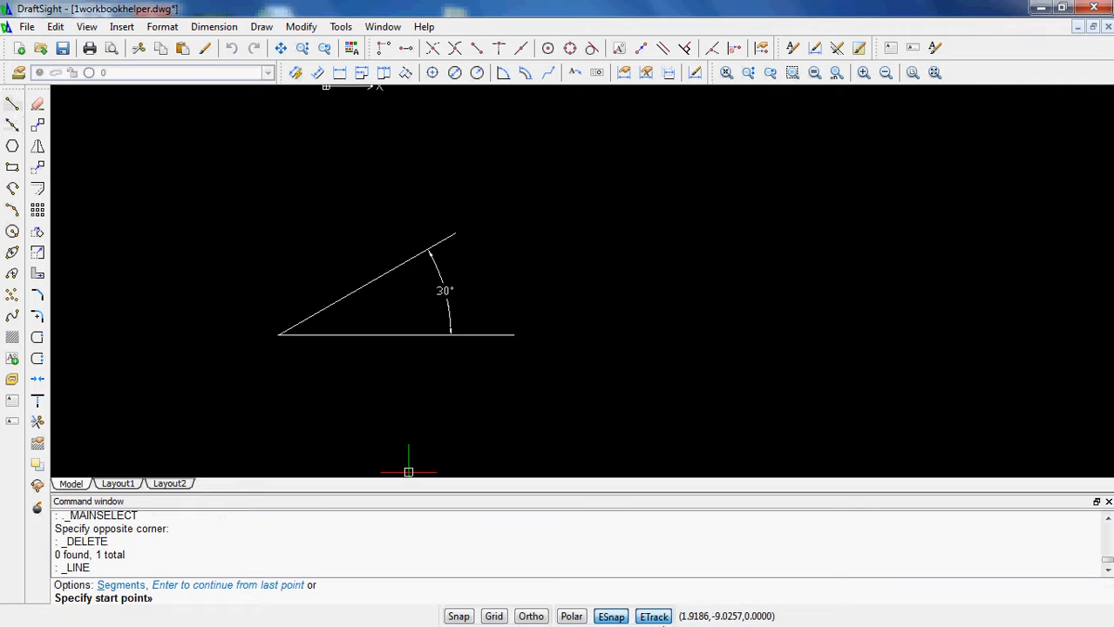
{"action": "right_click", "coordinate": [708, 616]}
{"action": "left_click", "coordinate": [741, 589]}
Step: Start a line to the right of the dimensioned angle and switch the coordinate display to Relative
{"action": "left_click", "coordinate": [13, 104]}
{"action": "left_click", "coordinate": [573, 369]}
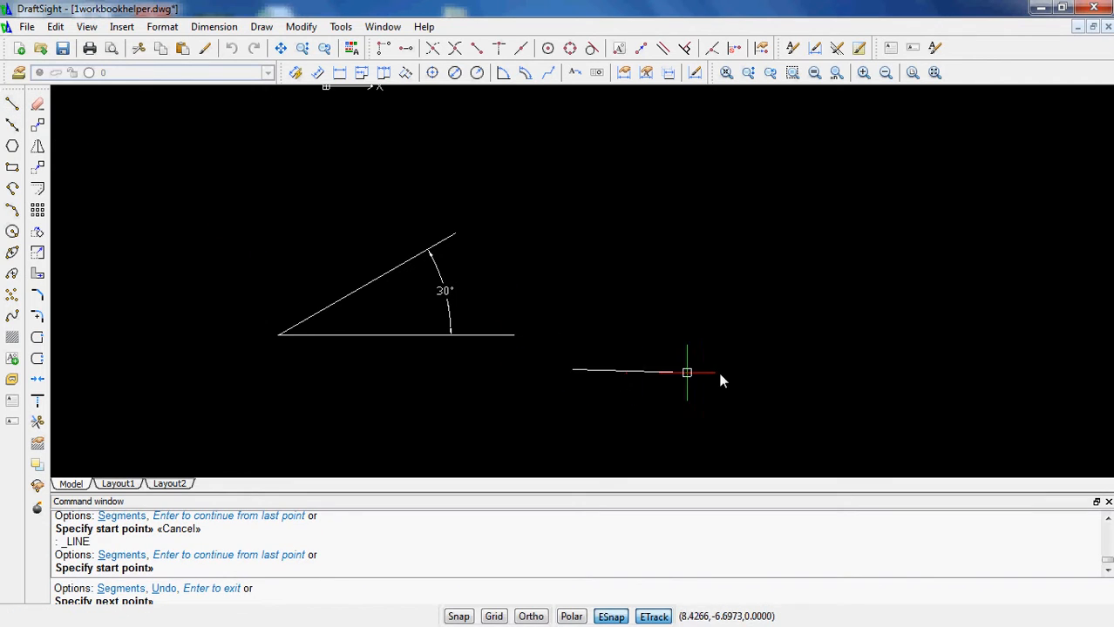
{"action": "right_click", "coordinate": [734, 617]}
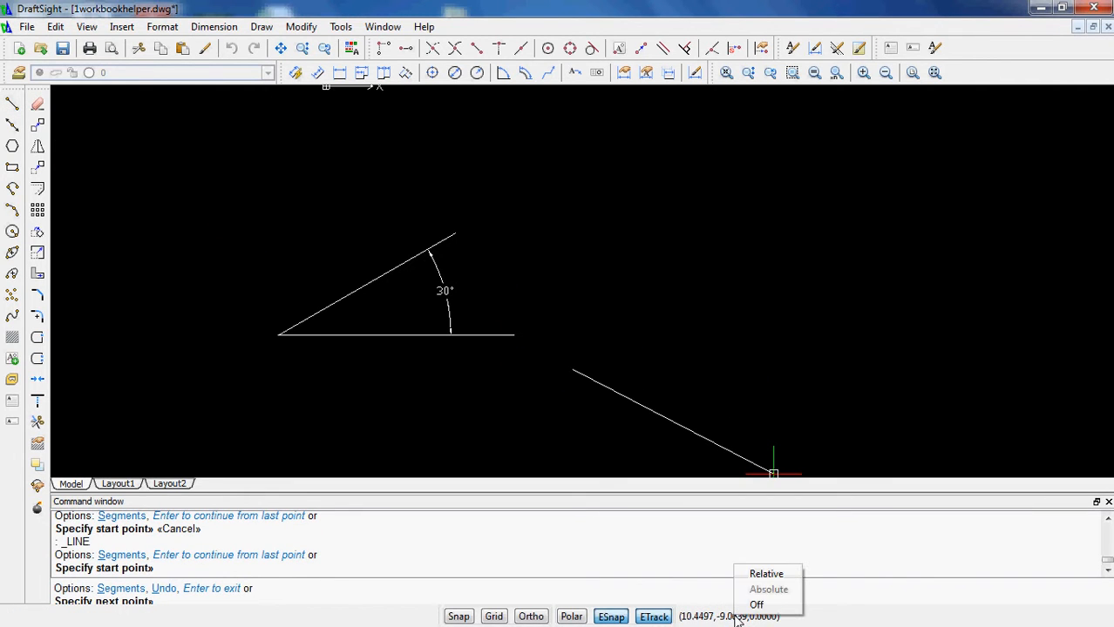
{"action": "left_click", "coordinate": [766, 574]}
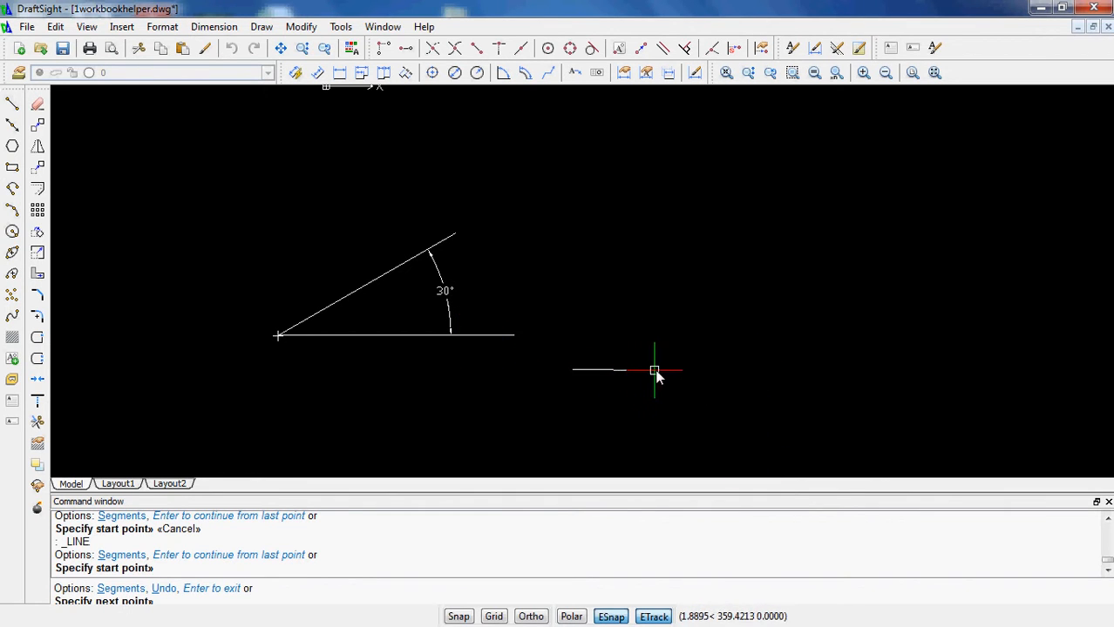
Step: Turn on Ortho and finish the line horizontally to the right, about 4 units long
{"action": "key", "text": "F8"}
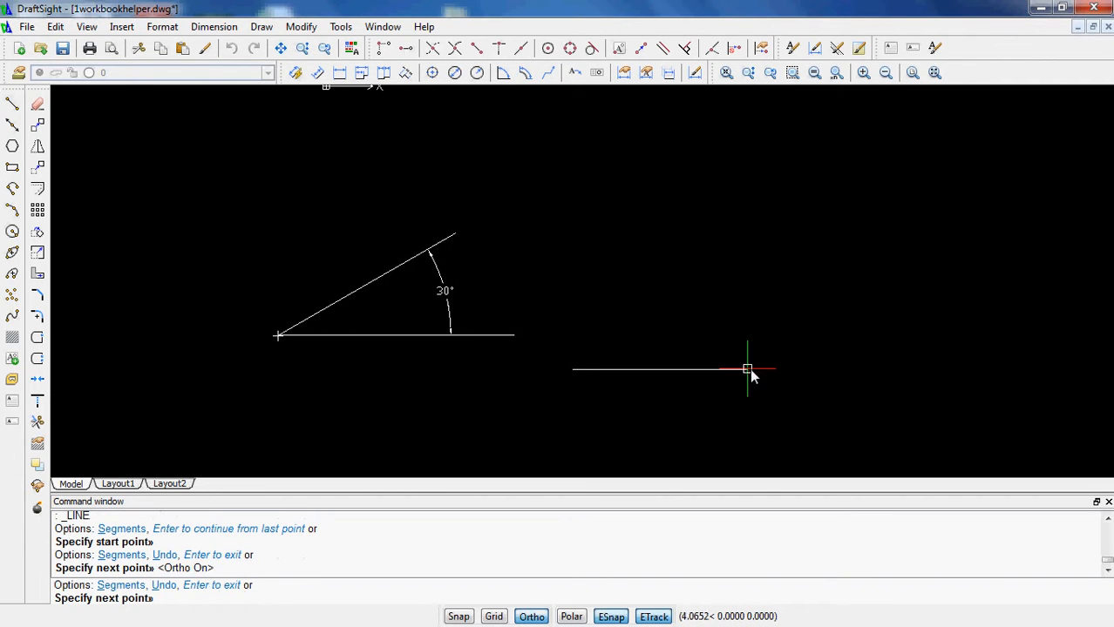
{"action": "left_click", "coordinate": [751, 369]}
{"action": "key", "text": "Return"}
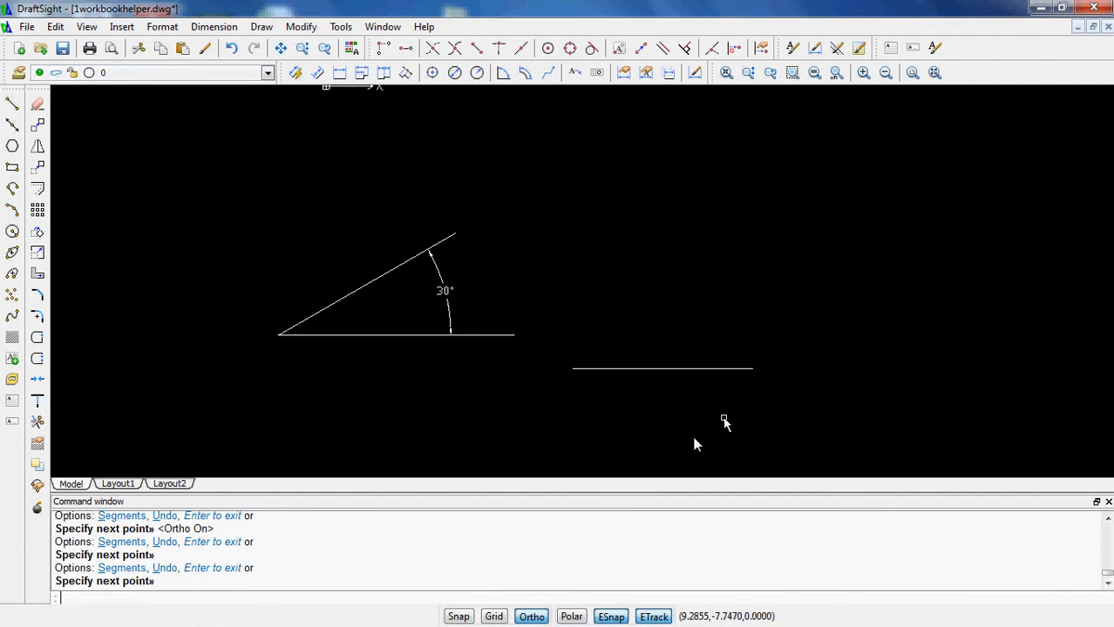
{"action": "left_click", "coordinate": [10, 105]}
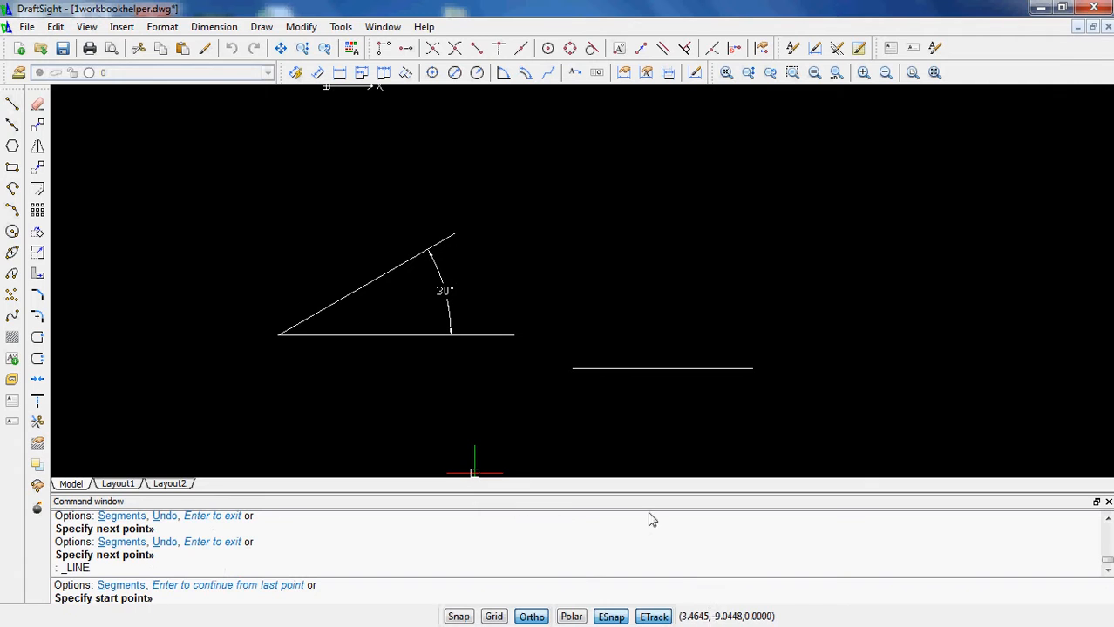
{"action": "left_click", "coordinate": [572, 368]}
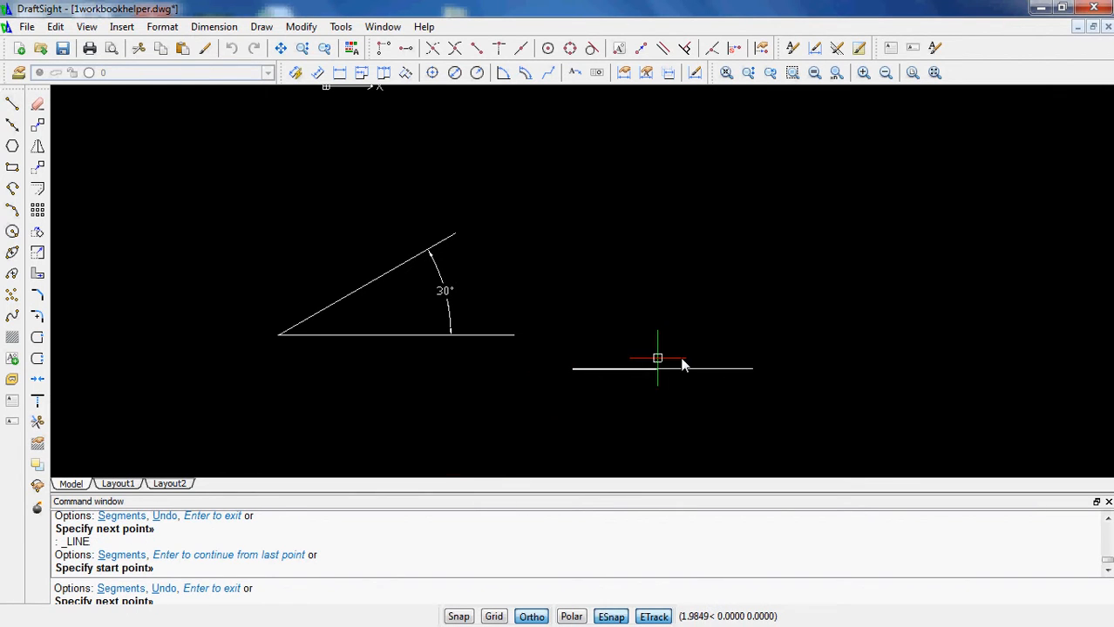
{"action": "right_click", "coordinate": [724, 617]}
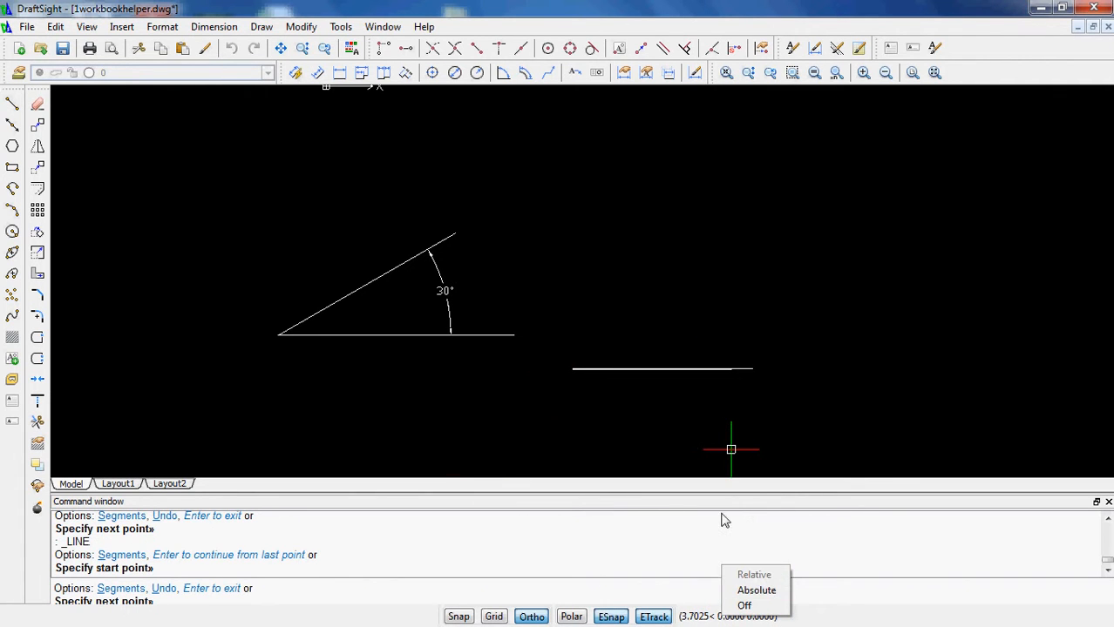
{"action": "left_click", "coordinate": [695, 428]}
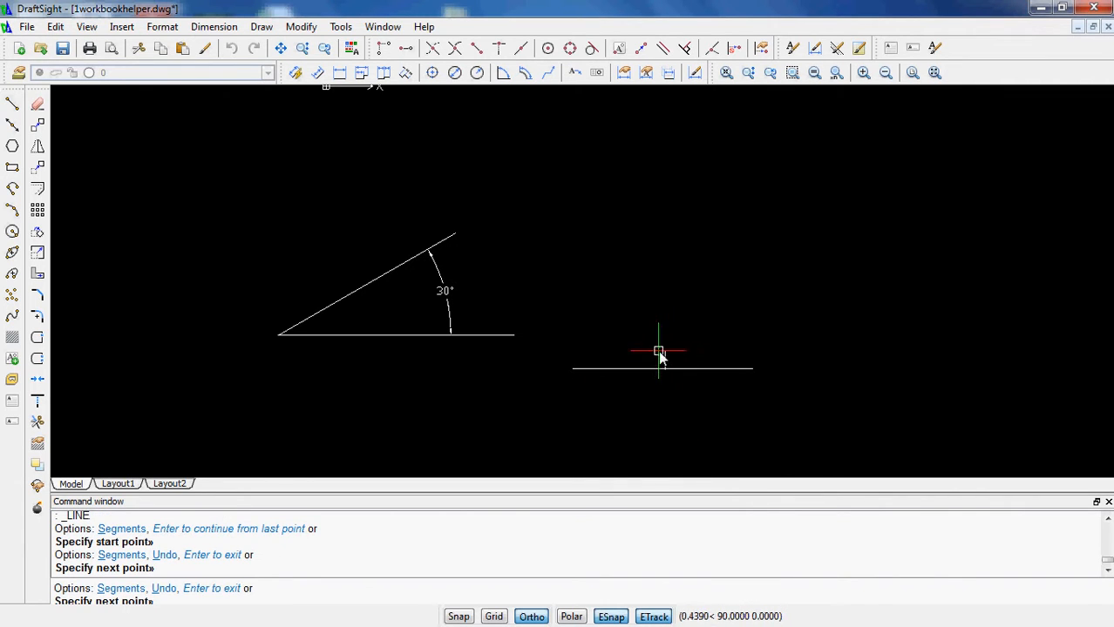
{"action": "key", "text": "Escape"}
Step: Draw a line from the new horizontal line's left endpoint using the relative polar coordinate @3<30
{"action": "left_click", "coordinate": [12, 104]}
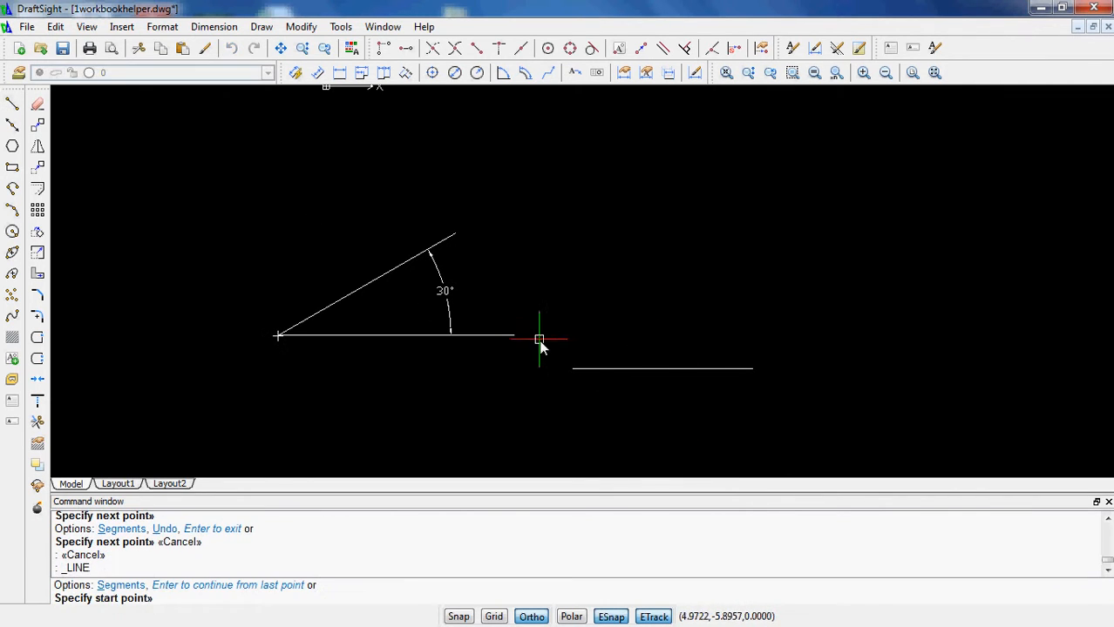
{"action": "left_click", "coordinate": [562, 369]}
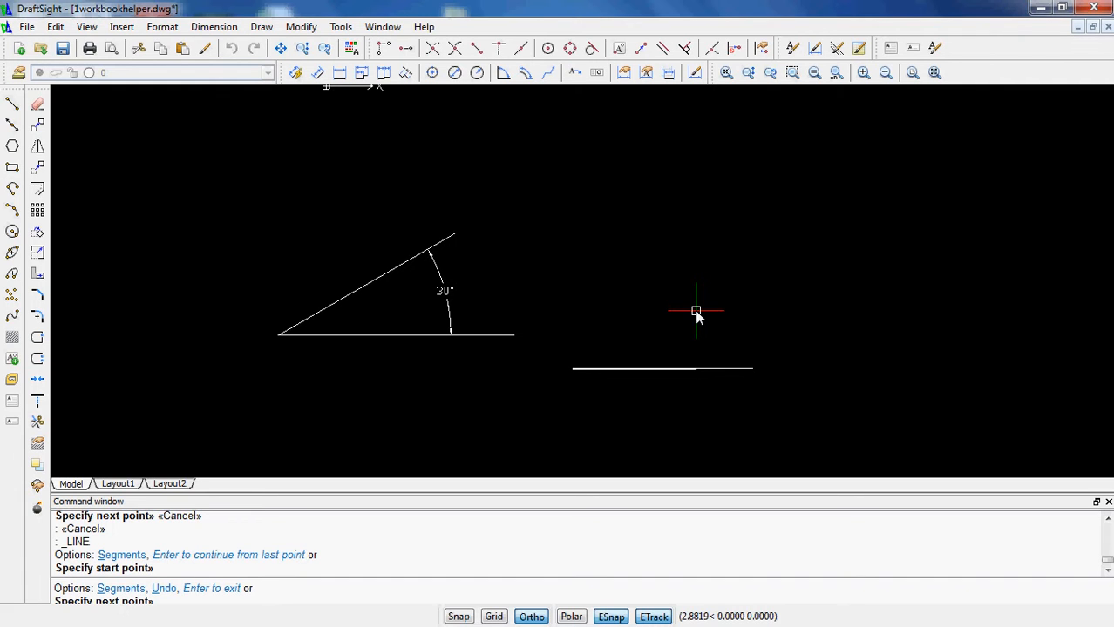
{"action": "type", "text": "@3<30"}
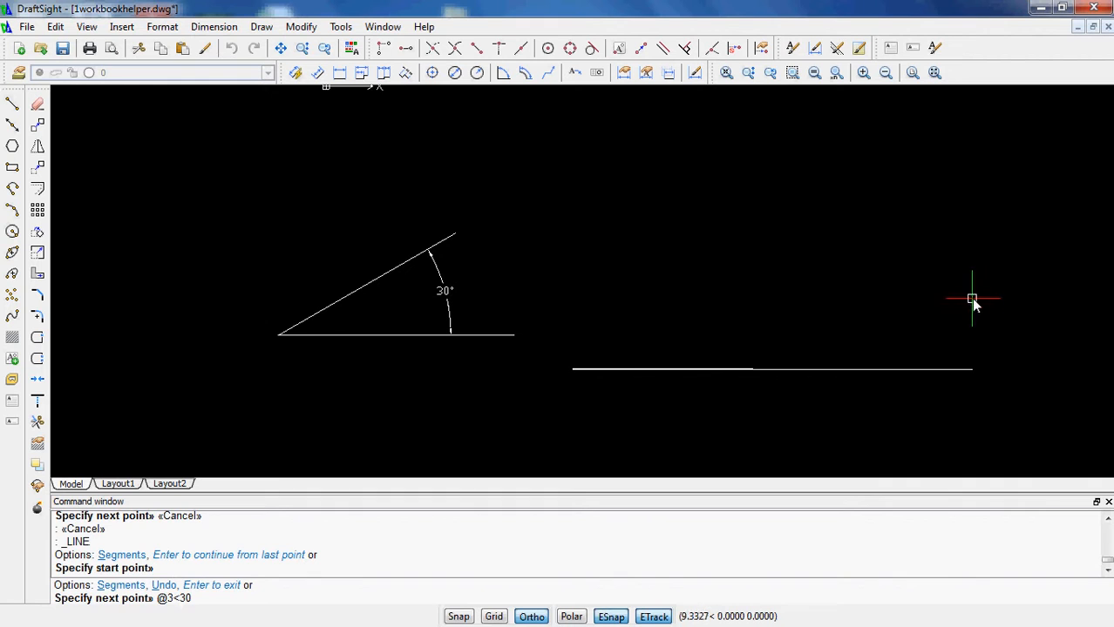
{"action": "key", "text": "Return"}
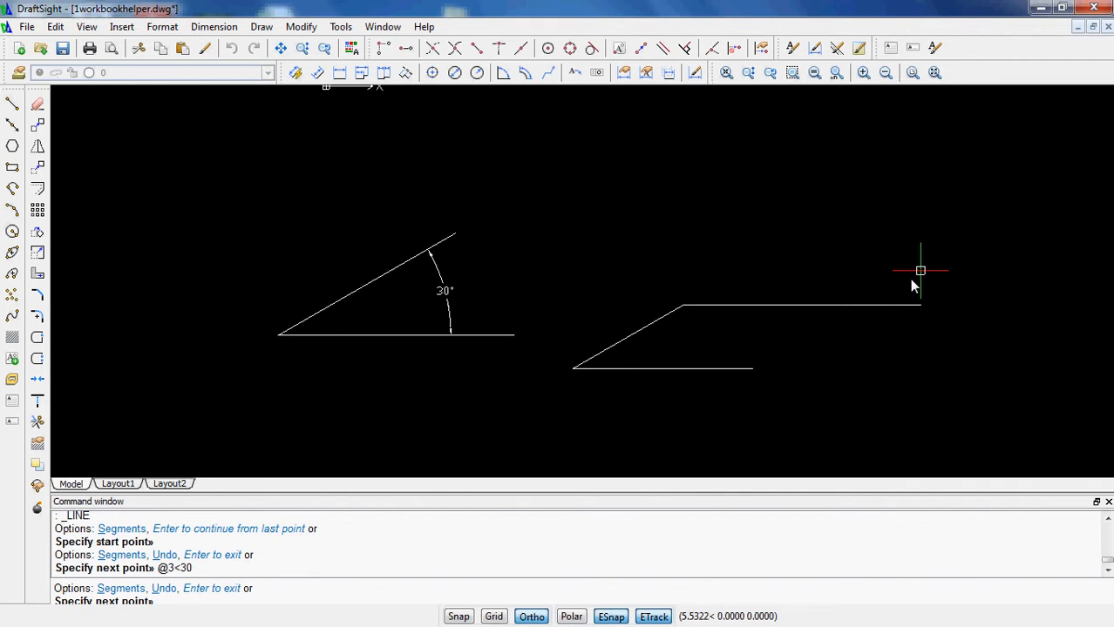
{"action": "key", "text": "Return"}
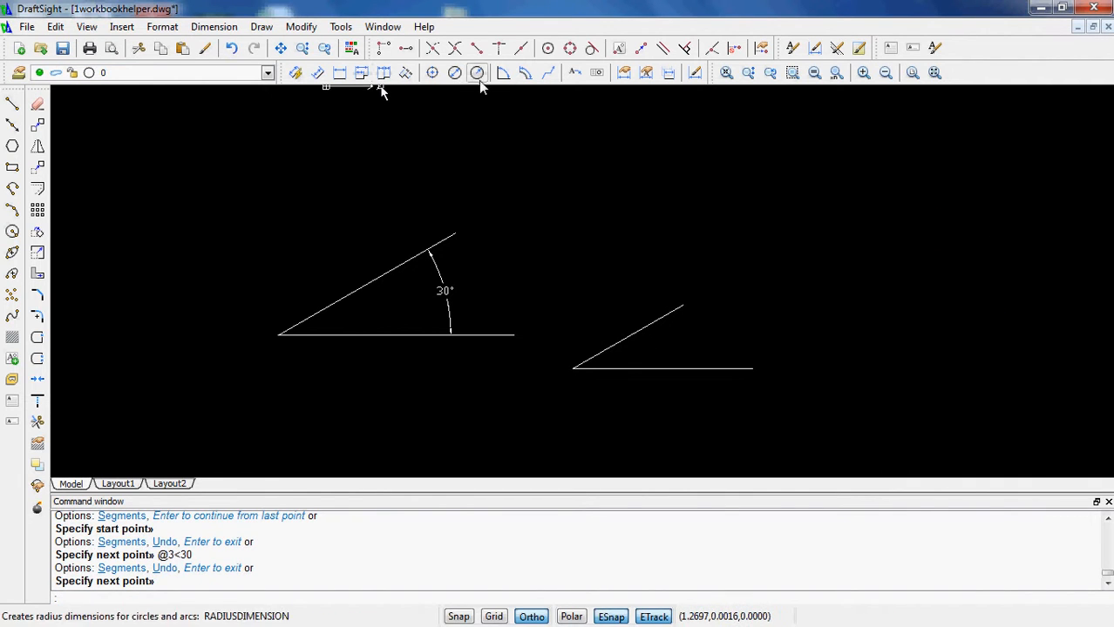
Step: Add an angle dimension between the new horizontal line and the line drawn with polar coordinates
{"action": "left_click", "coordinate": [503, 72]}
{"action": "left_click", "coordinate": [621, 368]}
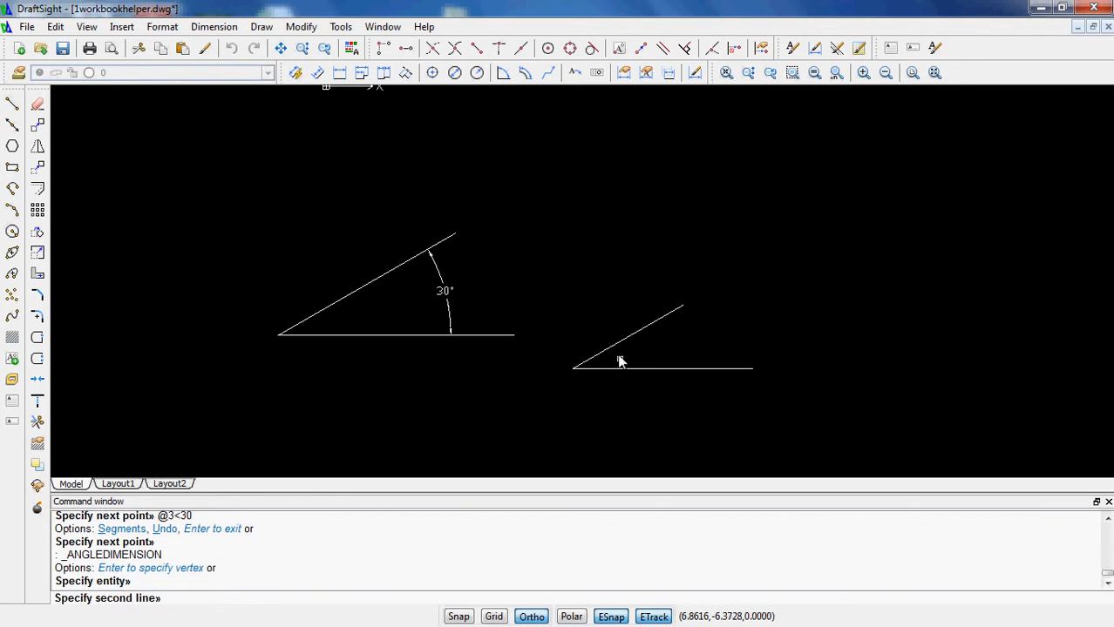
{"action": "left_click", "coordinate": [614, 345]}
{"action": "left_click", "coordinate": [667, 344]}
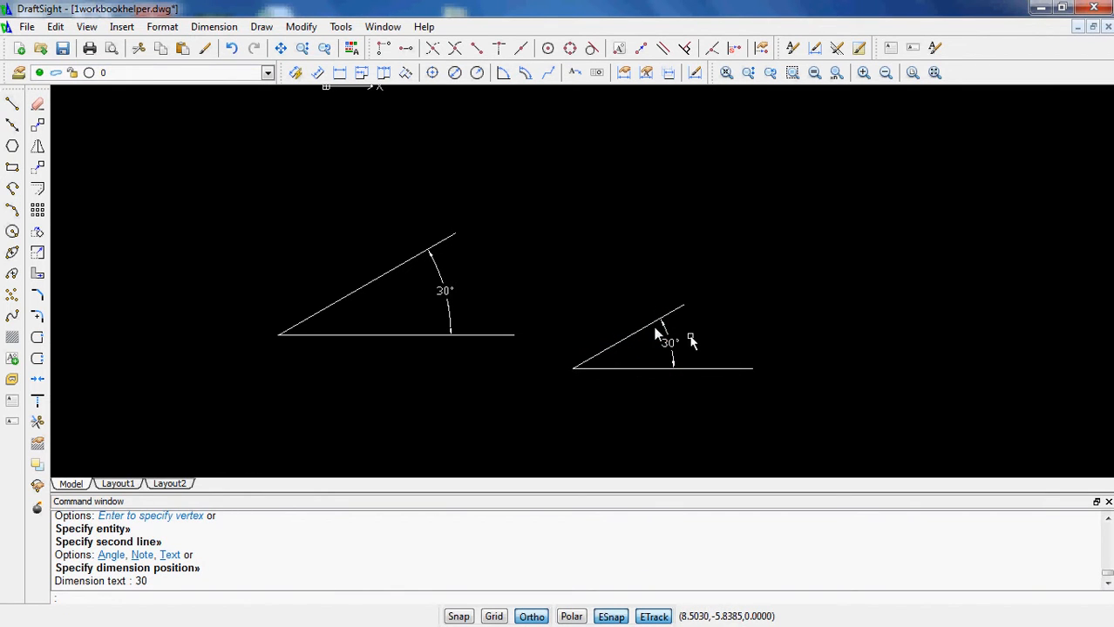
Step: Add a parallel dimension along the inclined line of the second angle, placed above it
{"action": "left_click", "coordinate": [361, 72]}
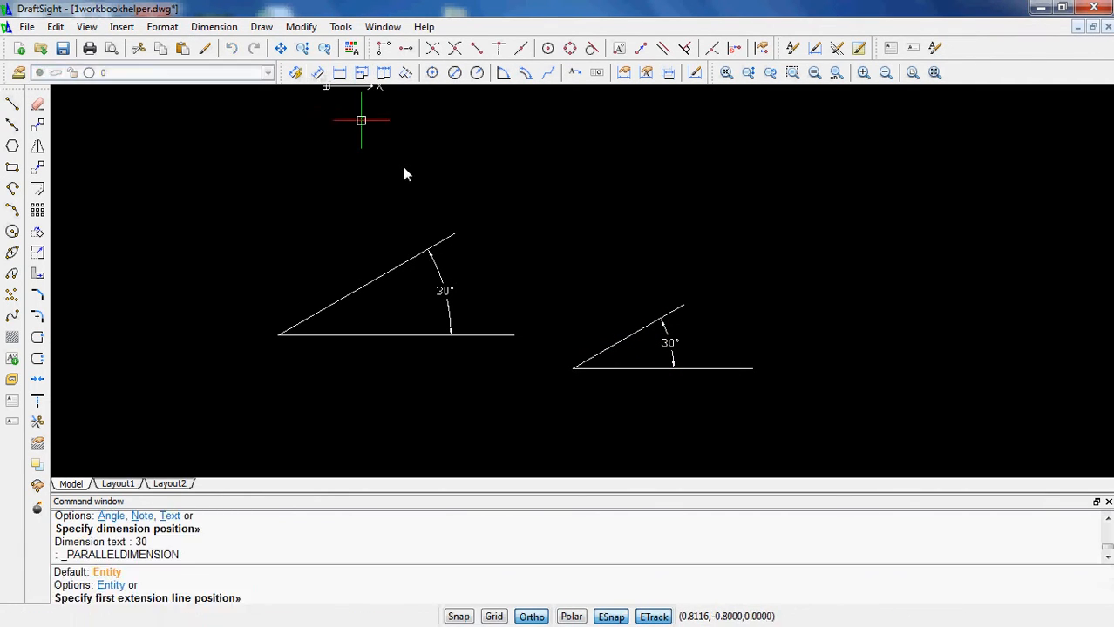
{"action": "left_click", "coordinate": [573, 368]}
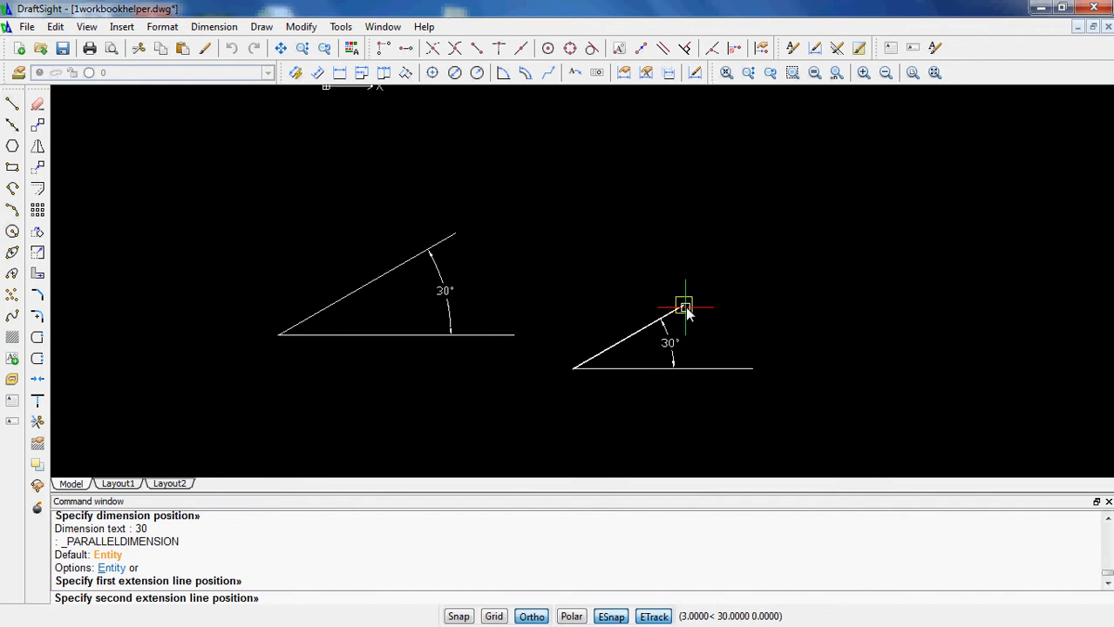
{"action": "left_click", "coordinate": [682, 306]}
{"action": "left_click", "coordinate": [643, 257]}
{"action": "middle_click_drag", "start_coordinate": [644, 380], "coordinate": [543, 266]}
{"action": "middle_click_drag", "start_coordinate": [337, 274], "coordinate": [445, 289]}
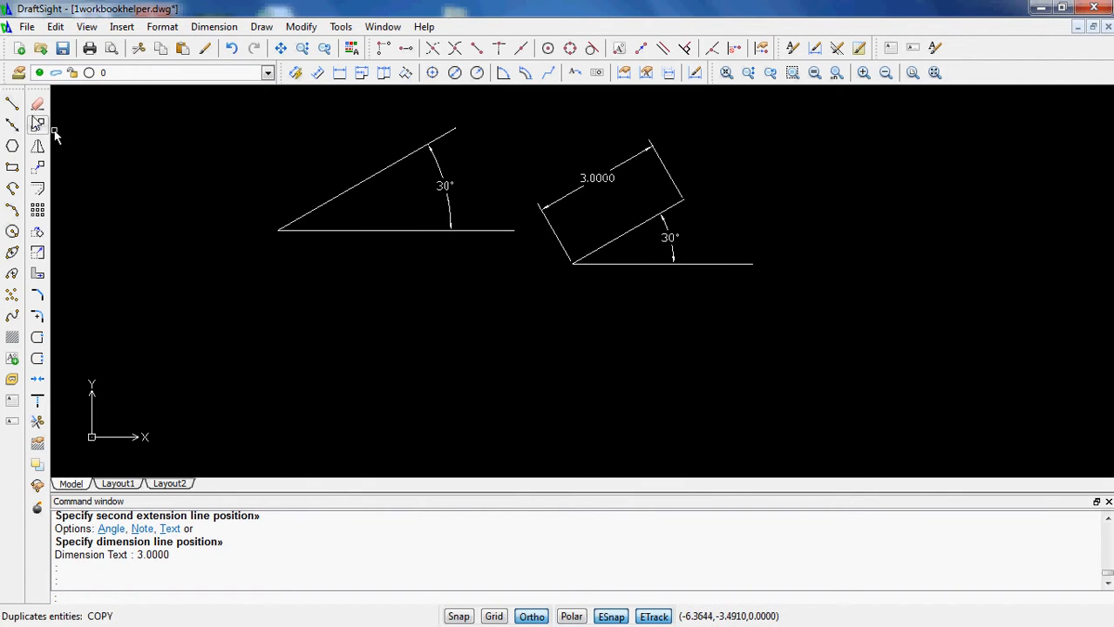
Step: Start a line below the first angle, turn Ortho off, and cancel the line
{"action": "left_click", "coordinate": [13, 103]}
{"action": "left_click", "coordinate": [298, 312]}
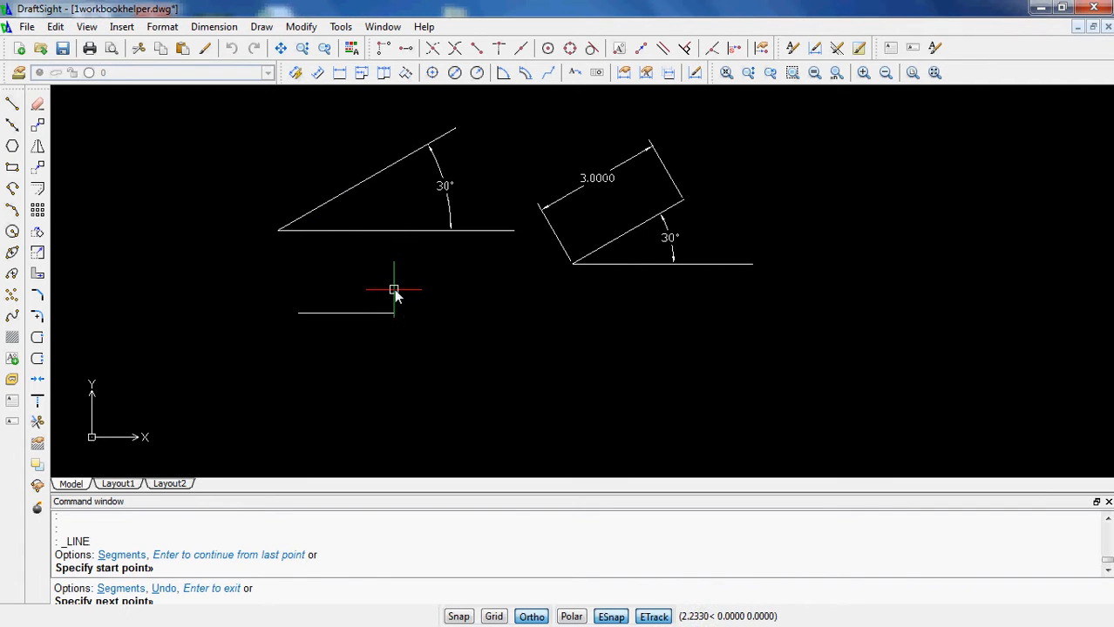
{"action": "key", "text": "F8"}
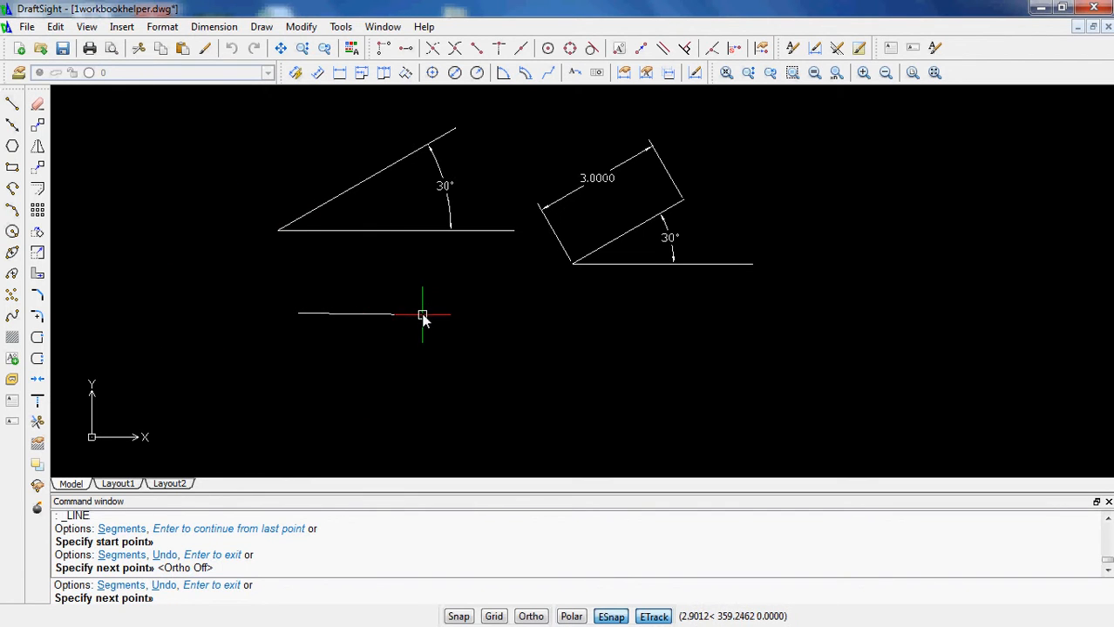
{"action": "key", "text": "Escape"}
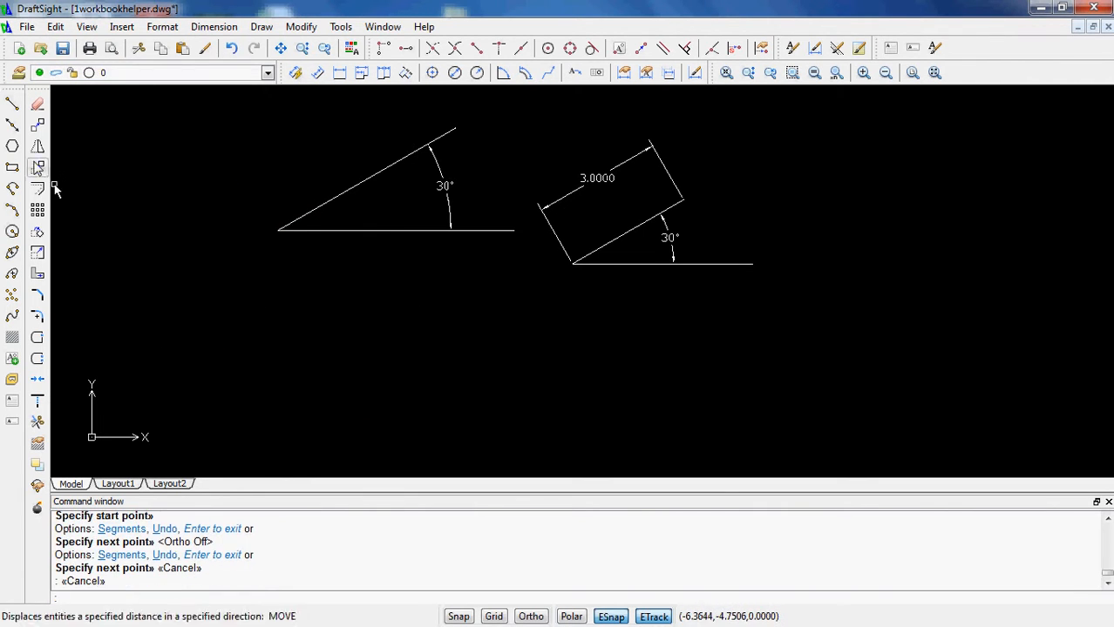
Step: Draw a horizontal line below the first angle, turning Ortho on before placing its second point
{"action": "left_click", "coordinate": [14, 104]}
{"action": "left_click", "coordinate": [293, 382]}
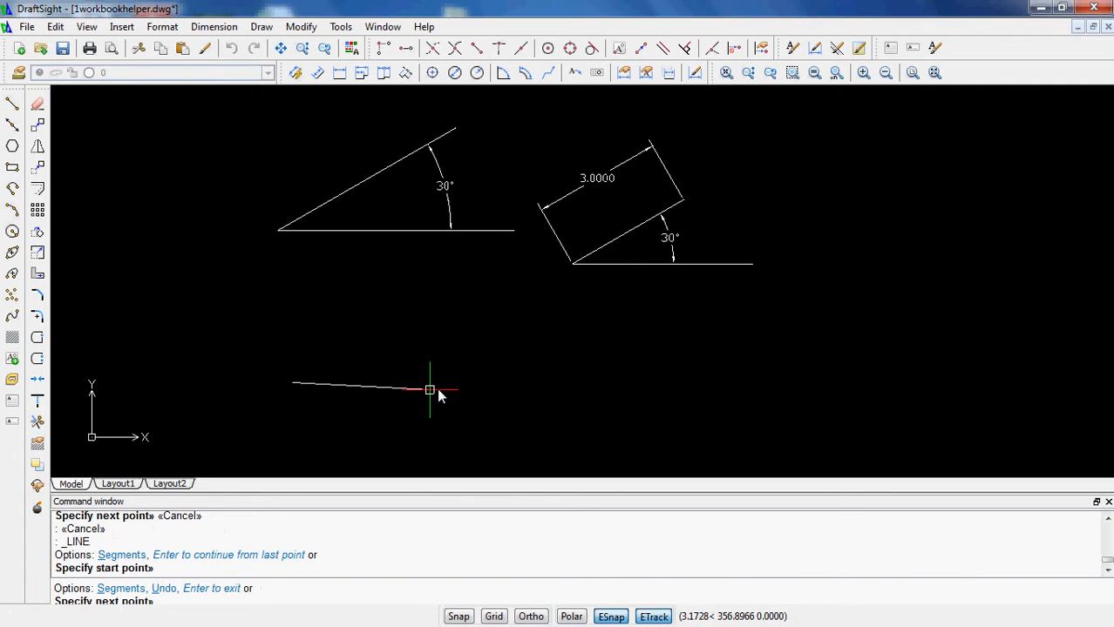
{"action": "key", "text": "F8"}
{"action": "left_click", "coordinate": [469, 382]}
{"action": "key", "text": "Return"}
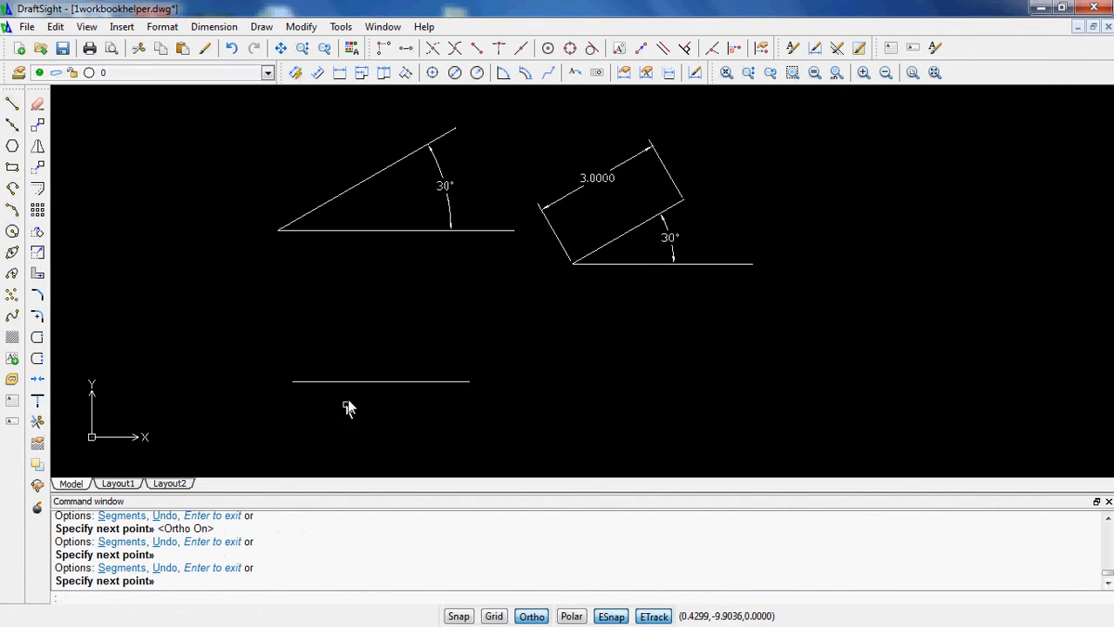
Step: Draw a longer horizontal line over the new one from its left endpoint, checking the coordinate display options while drawing
{"action": "middle_click_drag", "start_coordinate": [347, 403], "coordinate": [393, 365]}
{"action": "left_click", "coordinate": [12, 104]}
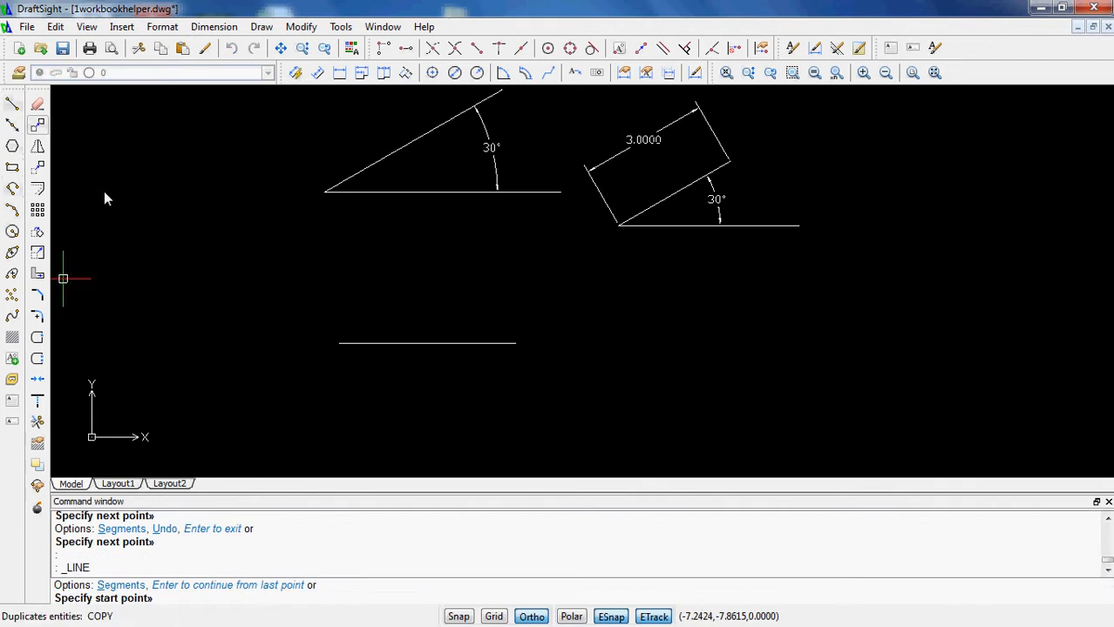
{"action": "left_click", "coordinate": [339, 344]}
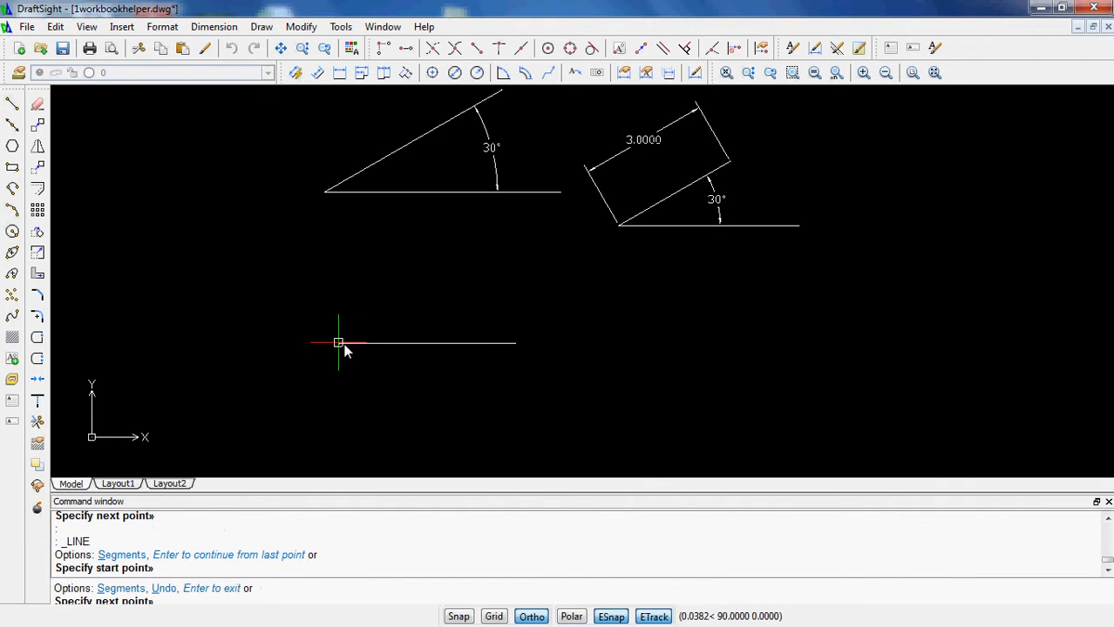
{"action": "right_click", "coordinate": [730, 618]}
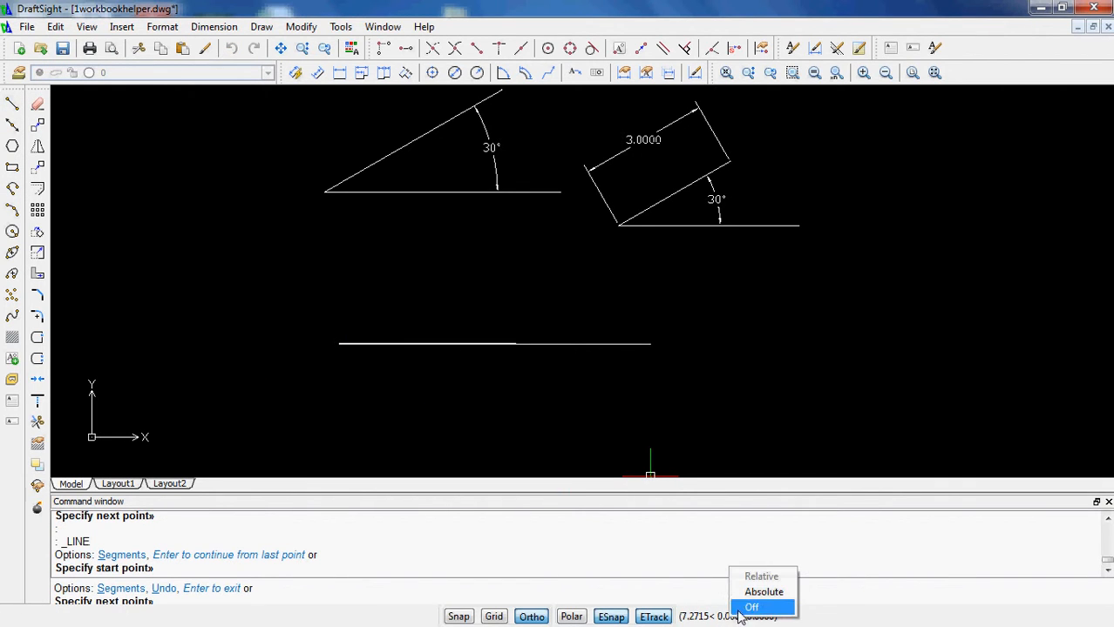
{"action": "left_click", "coordinate": [616, 419]}
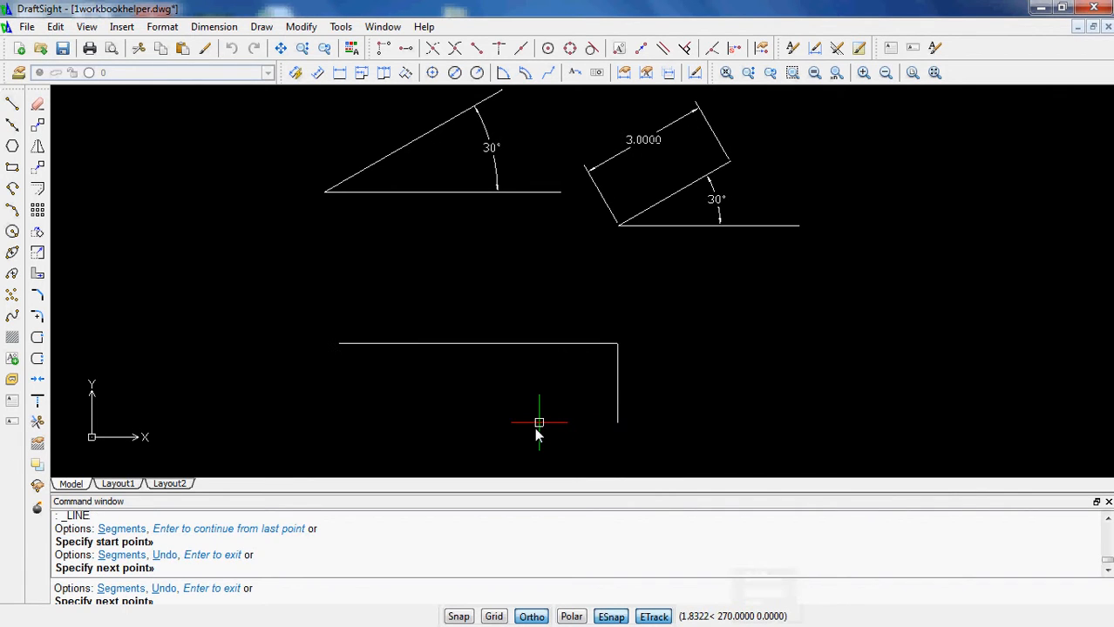
{"action": "key", "text": "Escape"}
{"action": "key", "text": "Escape"}
Step: Draw a vertical line down from the horizontal line's left endpoint using the relative polar coordinate @5<270
{"action": "left_click", "coordinate": [12, 104]}
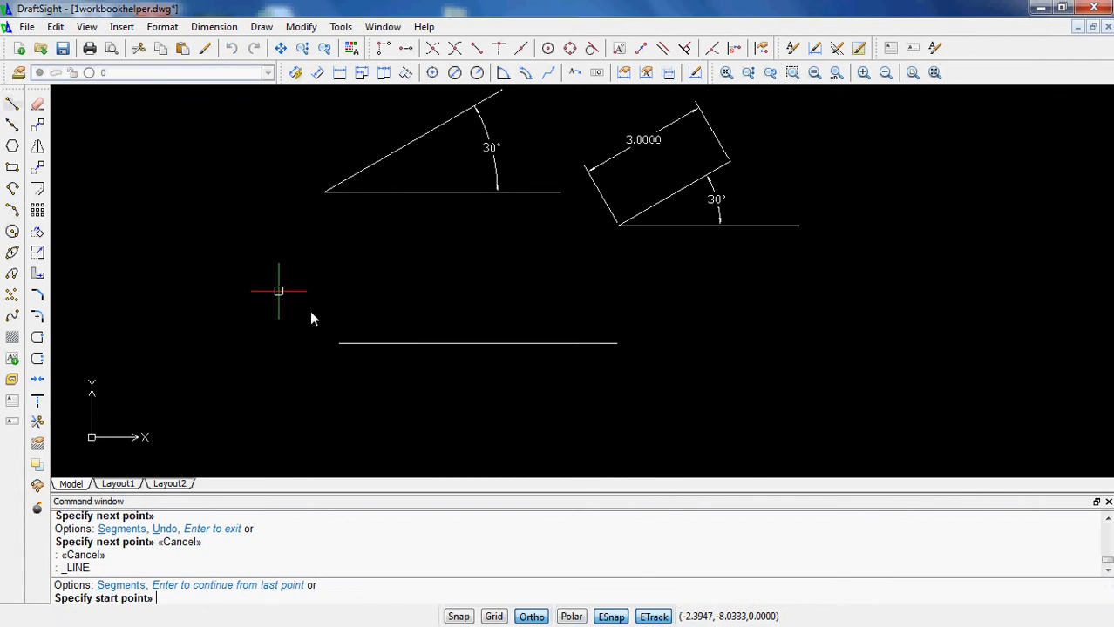
{"action": "left_click", "coordinate": [339, 343]}
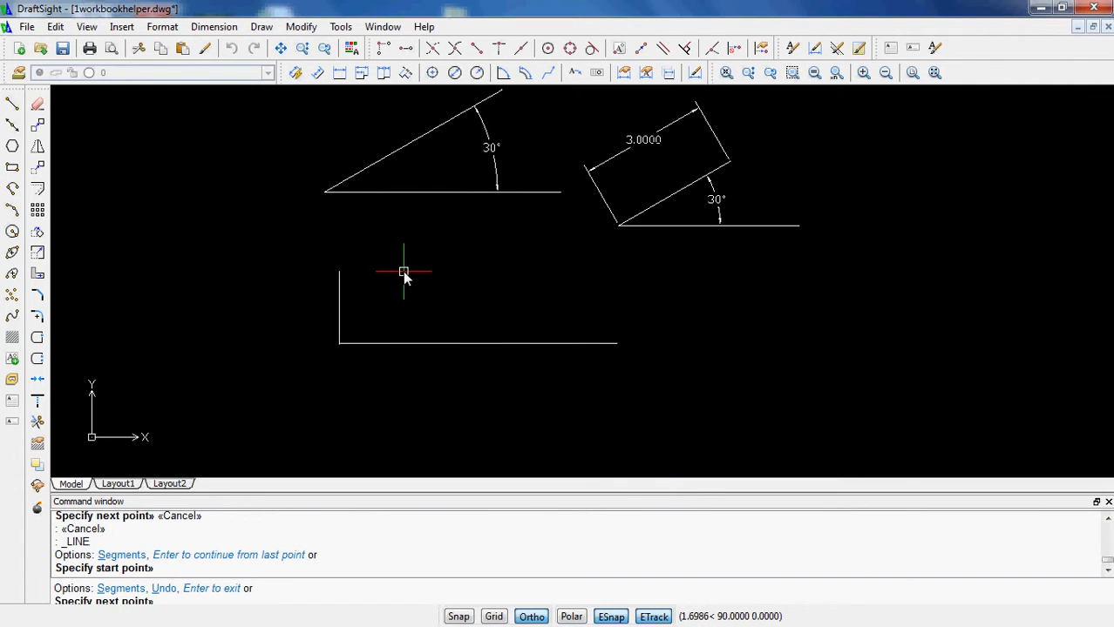
{"action": "type", "text": "@5<270"}
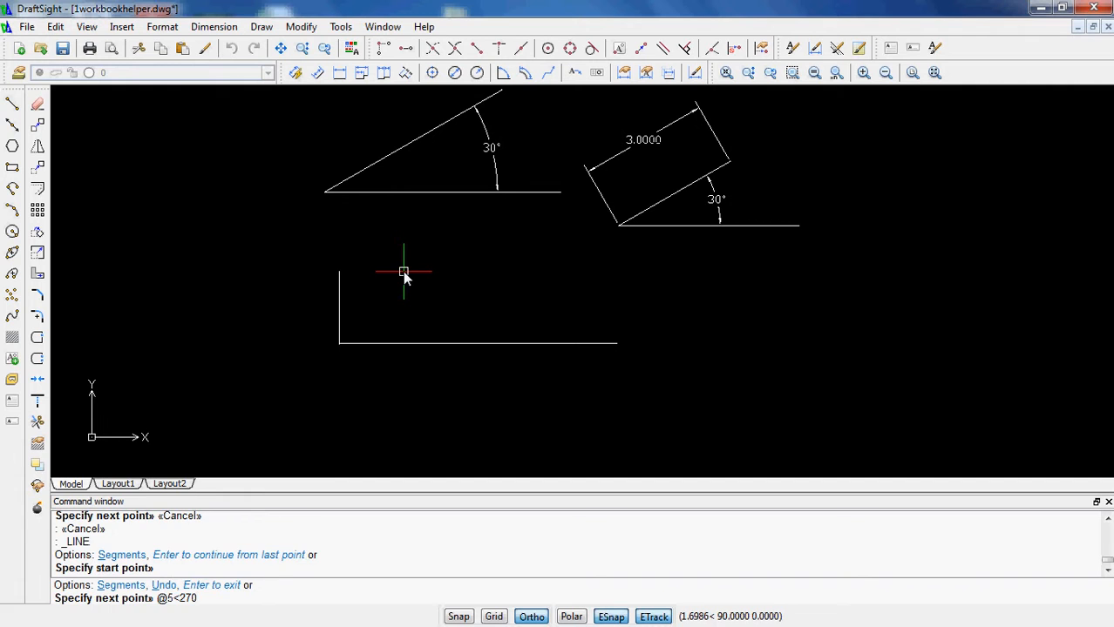
{"action": "key", "text": "Return"}
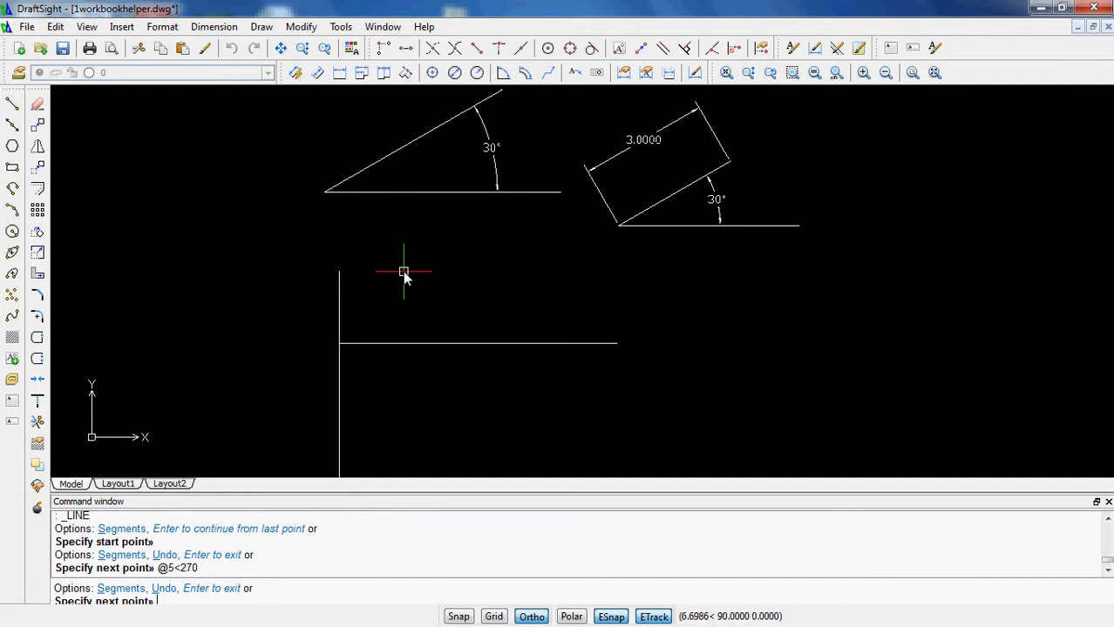
{"action": "scroll", "coordinate": [514, 261], "scroll_direction": "down", "scroll_amount": 3}
{"action": "middle_click_drag", "start_coordinate": [514, 261], "coordinate": [510, 208]}
{"action": "key", "text": "Escape"}
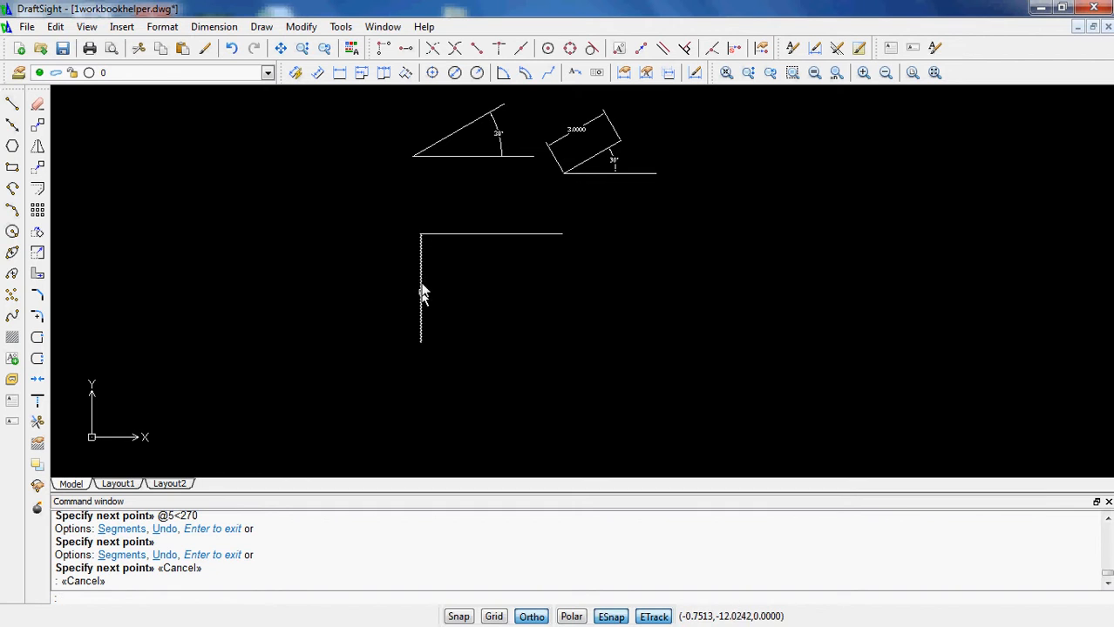
Step: Check the vertical line's length with a linear dimension placed to its left, and delete that dimension
{"action": "left_click", "coordinate": [383, 77]}
{"action": "left_click", "coordinate": [421, 233]}
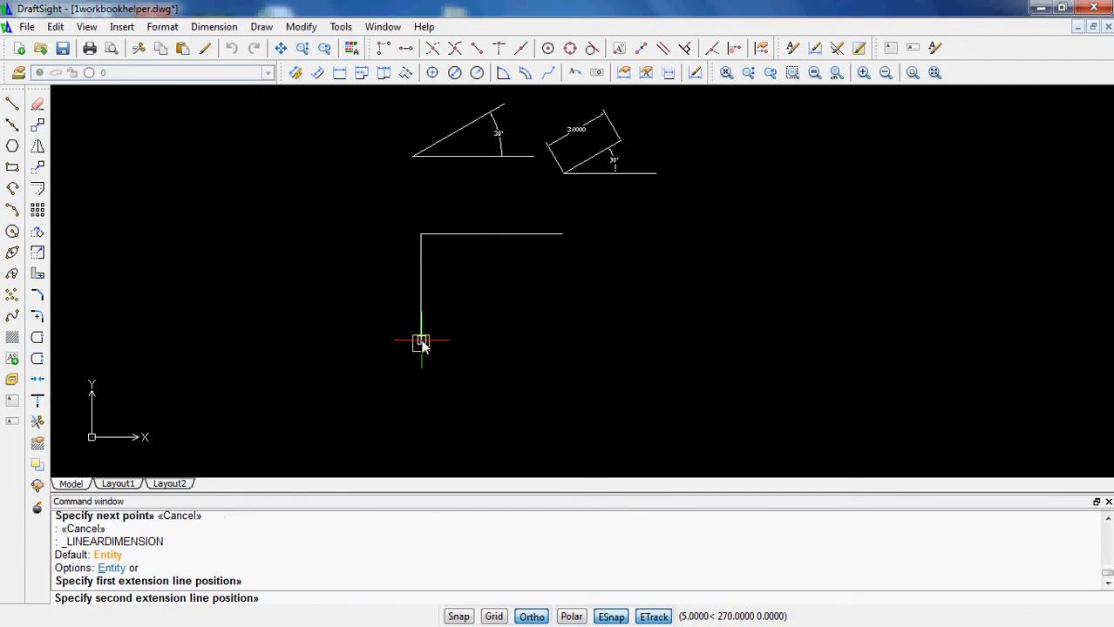
{"action": "left_click", "coordinate": [421, 342]}
{"action": "left_click", "coordinate": [354, 324]}
{"action": "left_click", "coordinate": [370, 315]}
{"action": "left_click", "coordinate": [360, 288]}
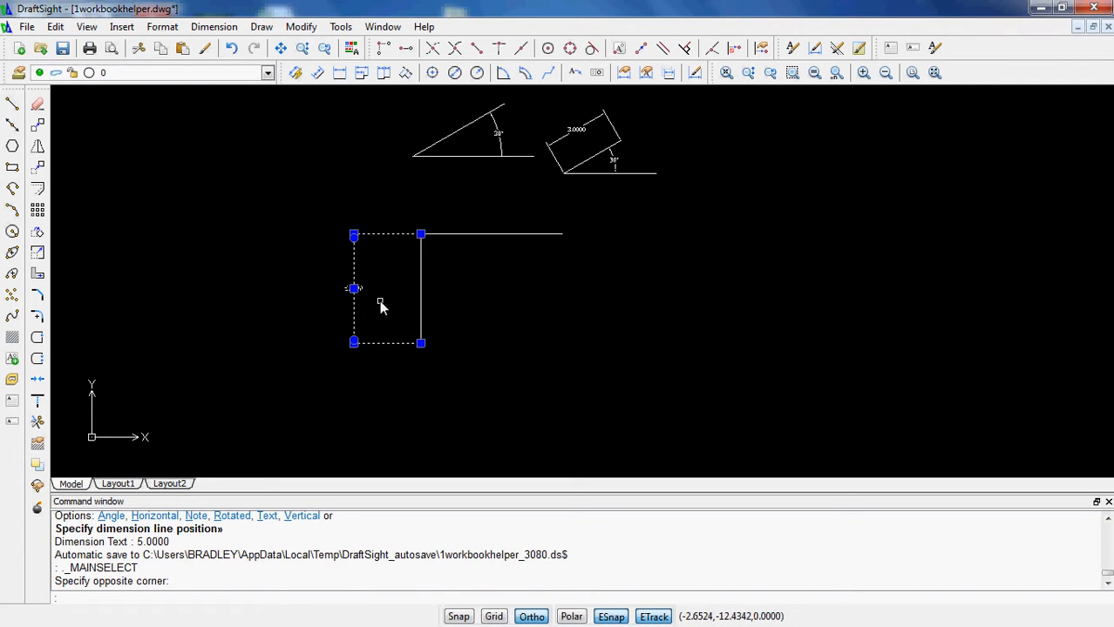
{"action": "key", "text": "Delete"}
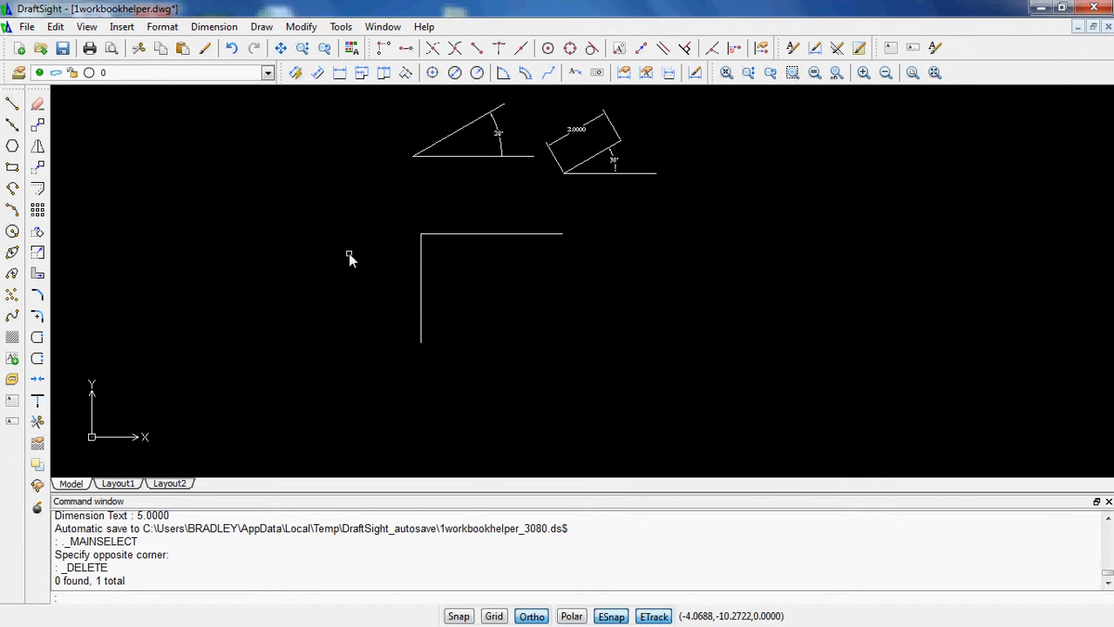
Step: Turn Polar guides on and review the available incremental angles in the Polar settings, cancelling the dialog without changes
{"action": "left_click", "coordinate": [571, 617]}
{"action": "right_click", "coordinate": [572, 617]}
{"action": "left_click", "coordinate": [610, 601]}
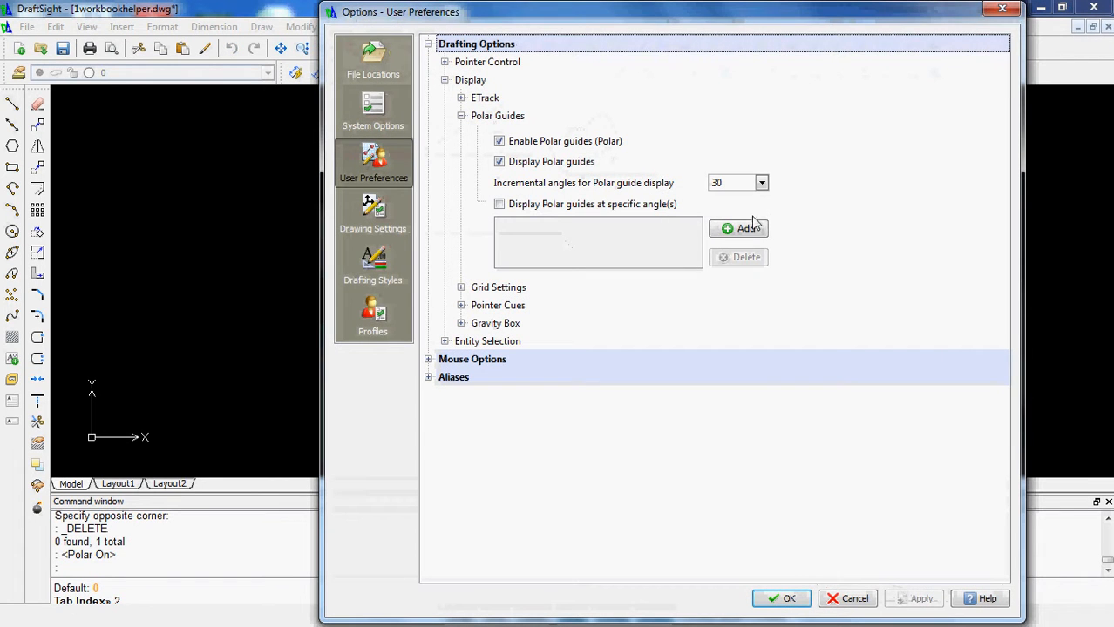
{"action": "left_click", "coordinate": [762, 183]}
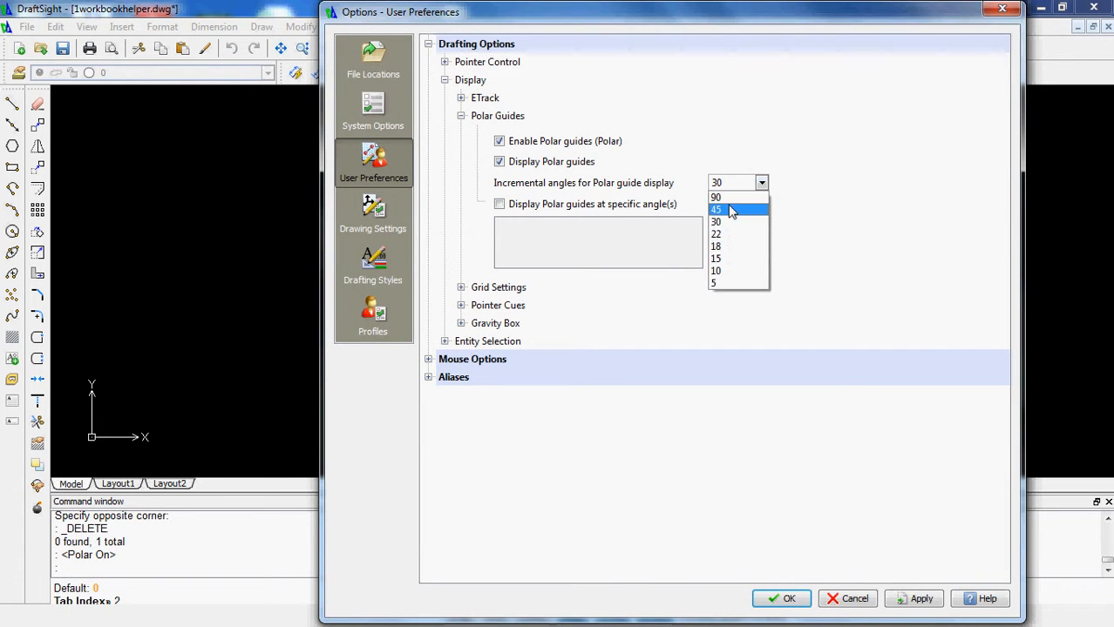
{"action": "left_click", "coordinate": [731, 185]}
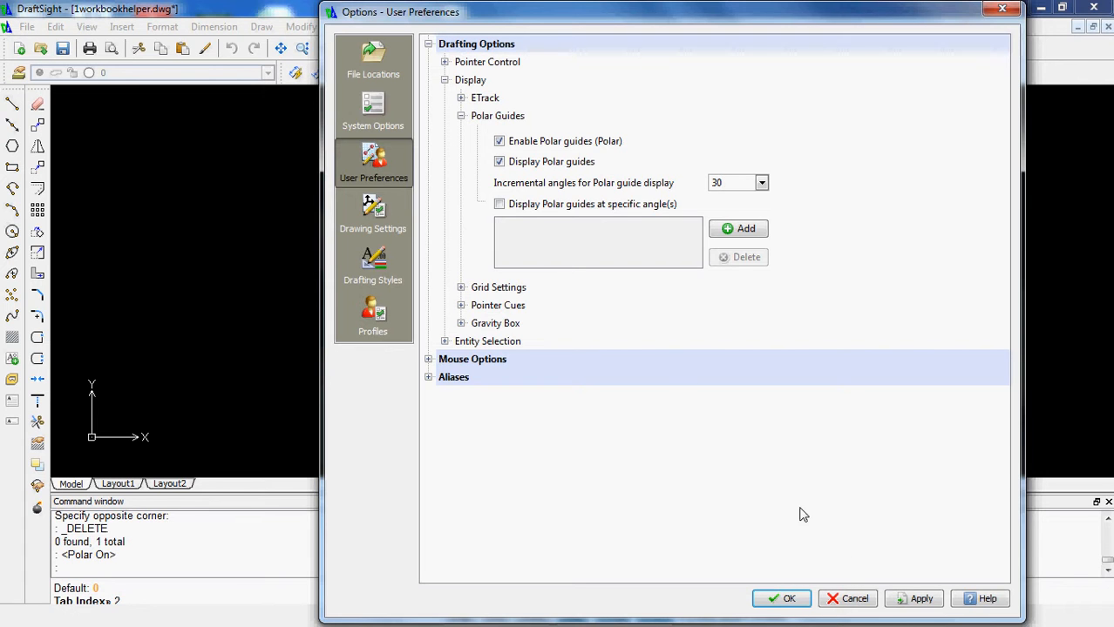
{"action": "left_click", "coordinate": [861, 601]}
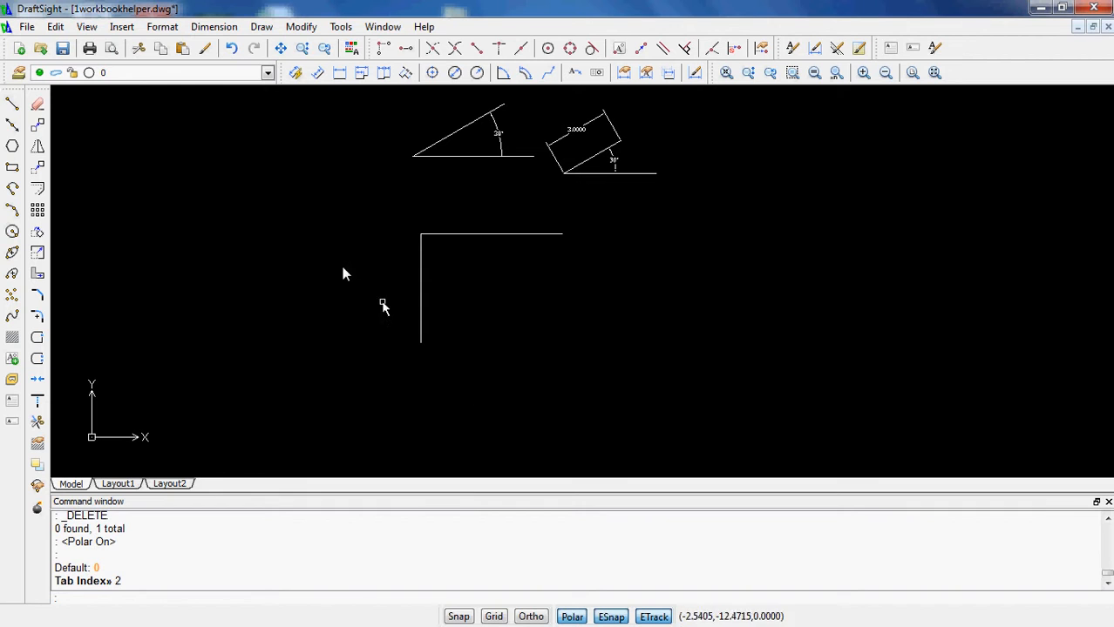
Step: Start a line below and right of the perpendicular lines, switching the coordinate display to Absolute and back to Relative
{"action": "left_click", "coordinate": [12, 104]}
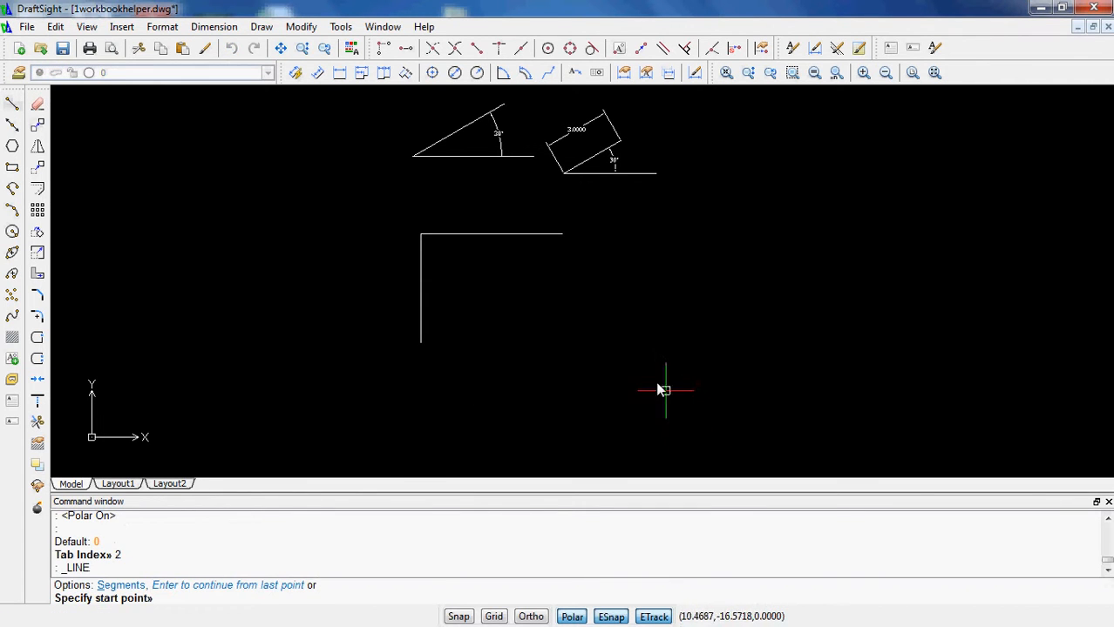
{"action": "left_click", "coordinate": [641, 366]}
{"action": "right_click", "coordinate": [745, 621]}
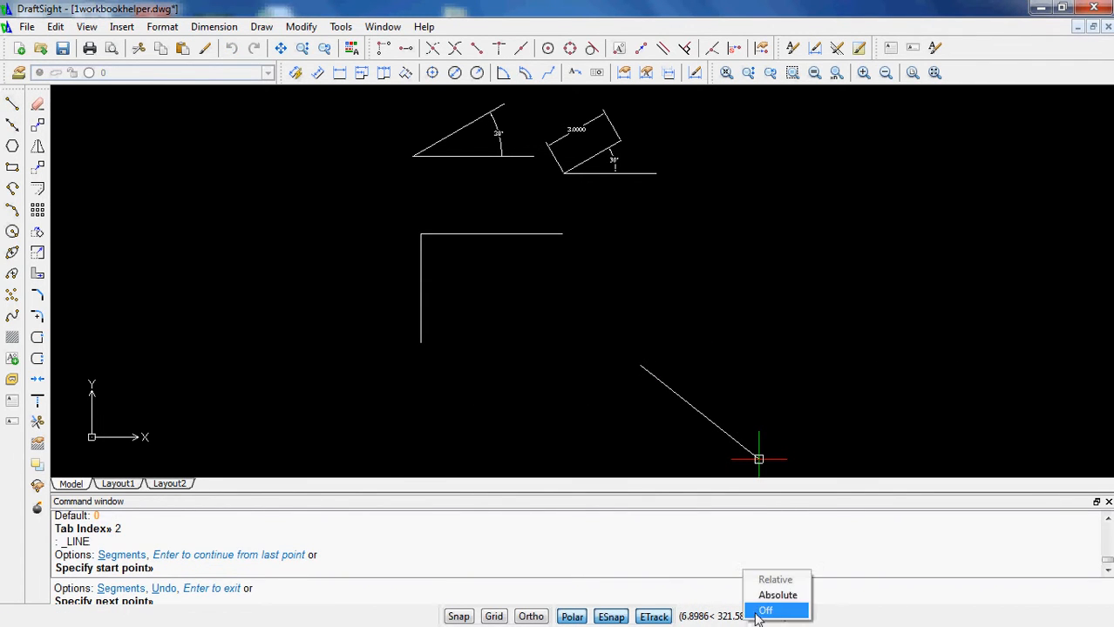
{"action": "left_click", "coordinate": [776, 595]}
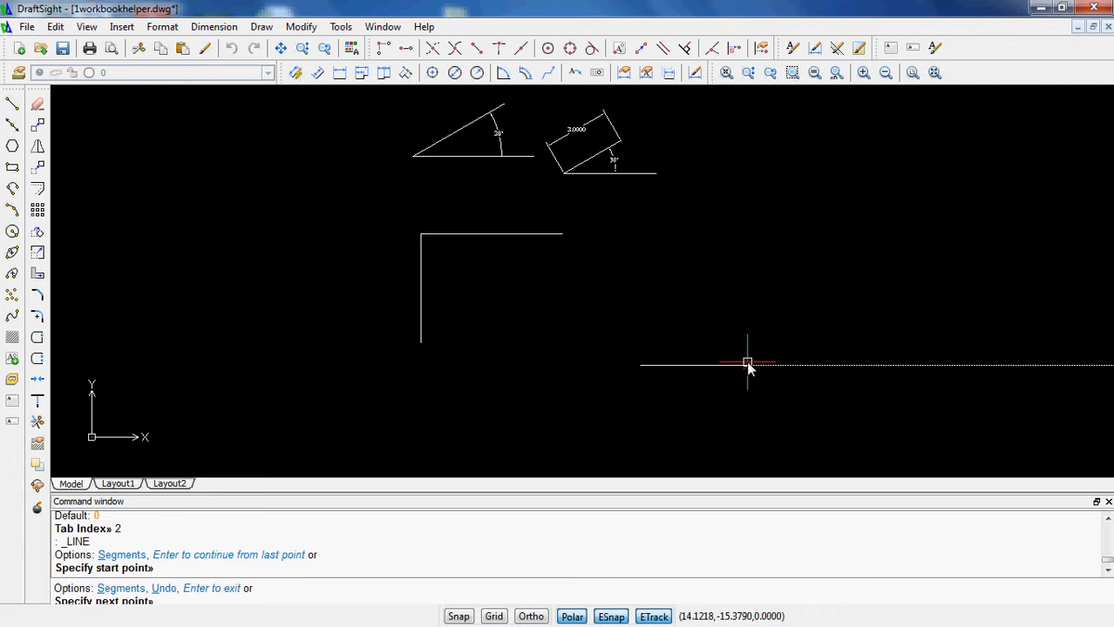
{"action": "right_click", "coordinate": [736, 616]}
{"action": "left_click", "coordinate": [764, 574]}
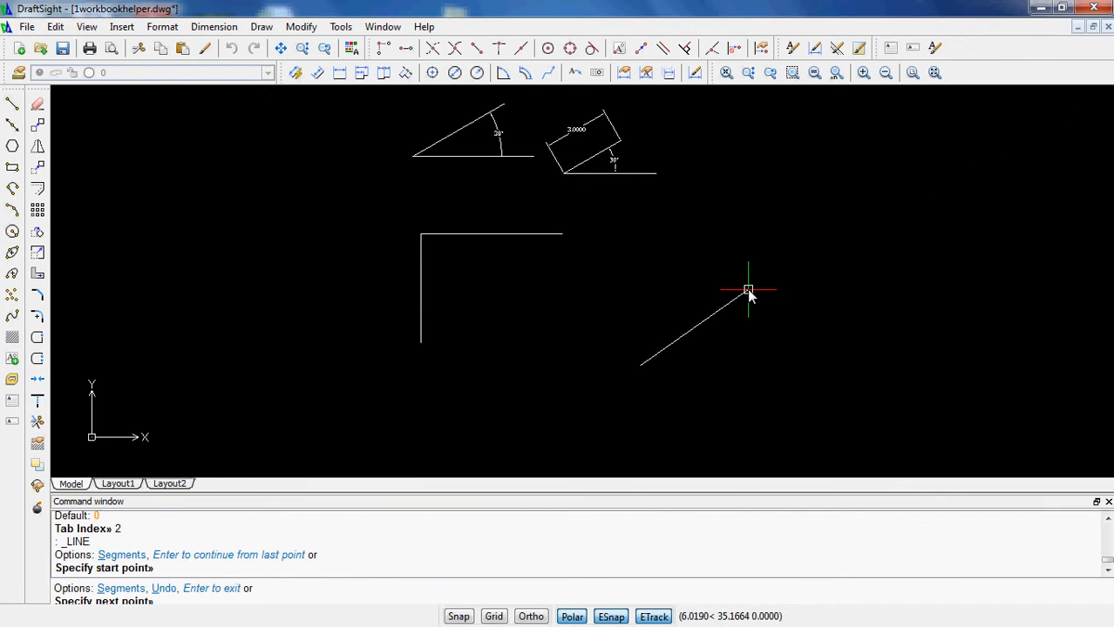
Step: Turn Polar guides off and finish the line using the relative polar coordinate @3<60
{"action": "key", "text": "F8"}
{"action": "type", "text": "@"}
{"action": "key", "text": "F8"}
{"action": "type", "text": "3"}
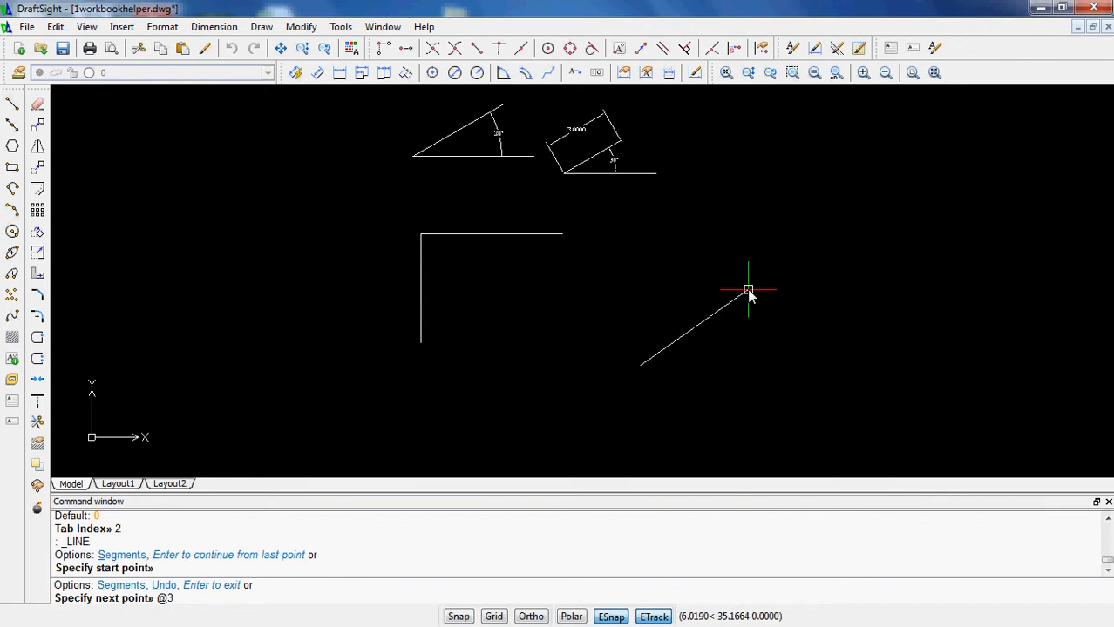
{"action": "key", "text": "F8"}
{"action": "type", "text": "<"}
{"action": "key", "text": "F8"}
{"action": "type", "text": "60"}
{"action": "key", "text": "Return"}
{"action": "key", "text": "Escape"}
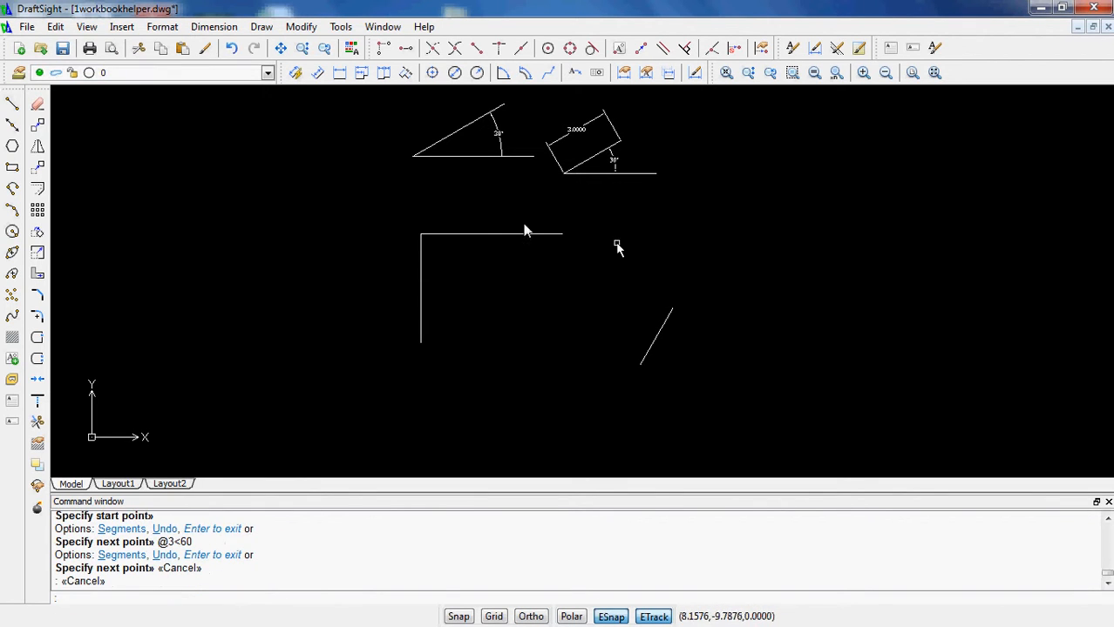
Step: Draw a horizontal line about 4.4 units long with Ortho on, rightward from the lower end of the inclined line
{"action": "left_click", "coordinate": [12, 102]}
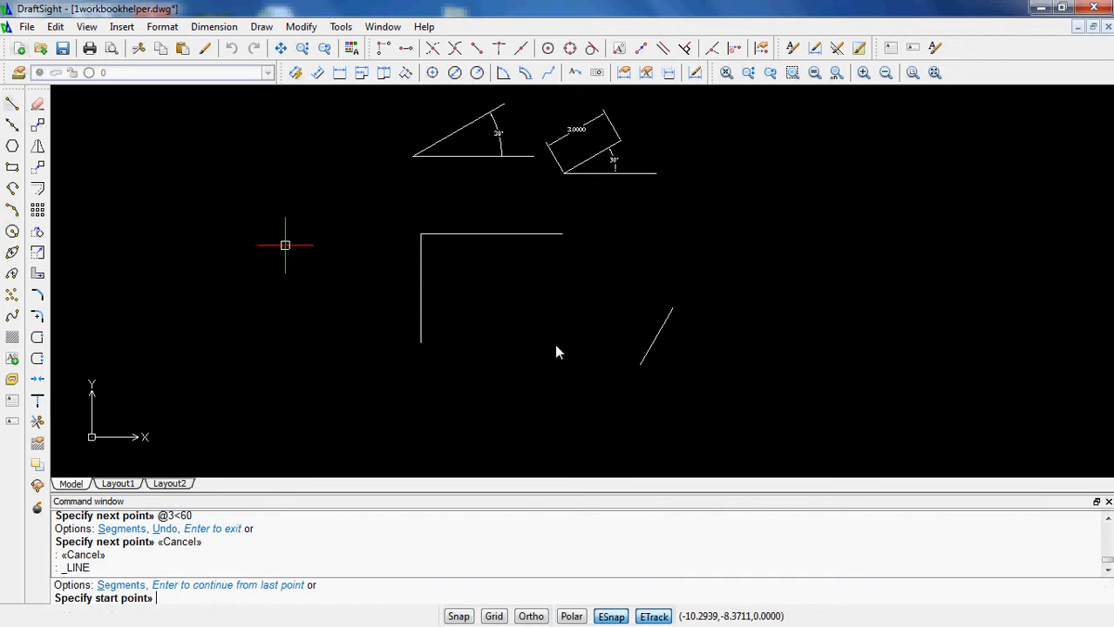
{"action": "left_click", "coordinate": [646, 364]}
{"action": "key", "text": "F8"}
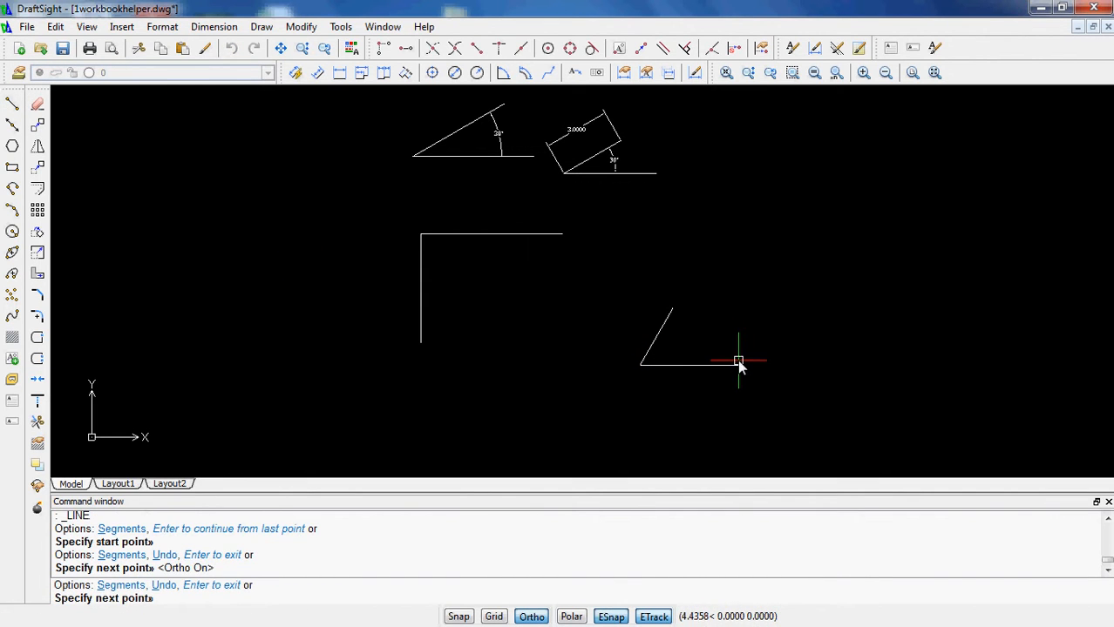
{"action": "left_click", "coordinate": [738, 364]}
{"action": "key", "text": "Return"}
Step: Add an angle dimension between the new inclined line and the horizontal line, placed inside the angle
{"action": "left_click", "coordinate": [502, 74]}
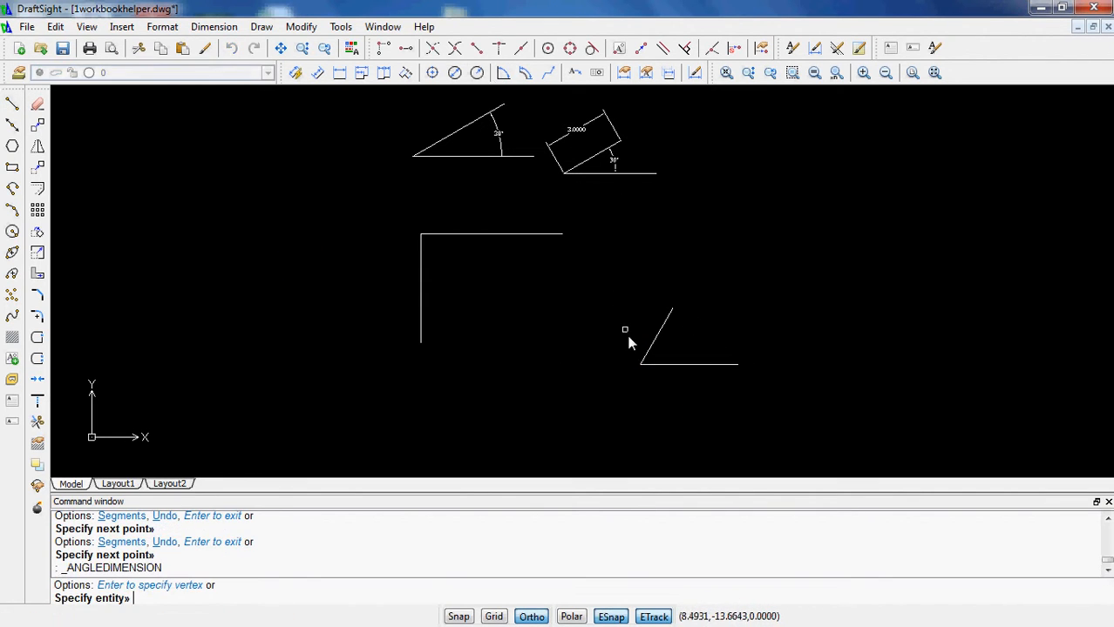
{"action": "left_click", "coordinate": [648, 353]}
{"action": "left_click", "coordinate": [658, 363]}
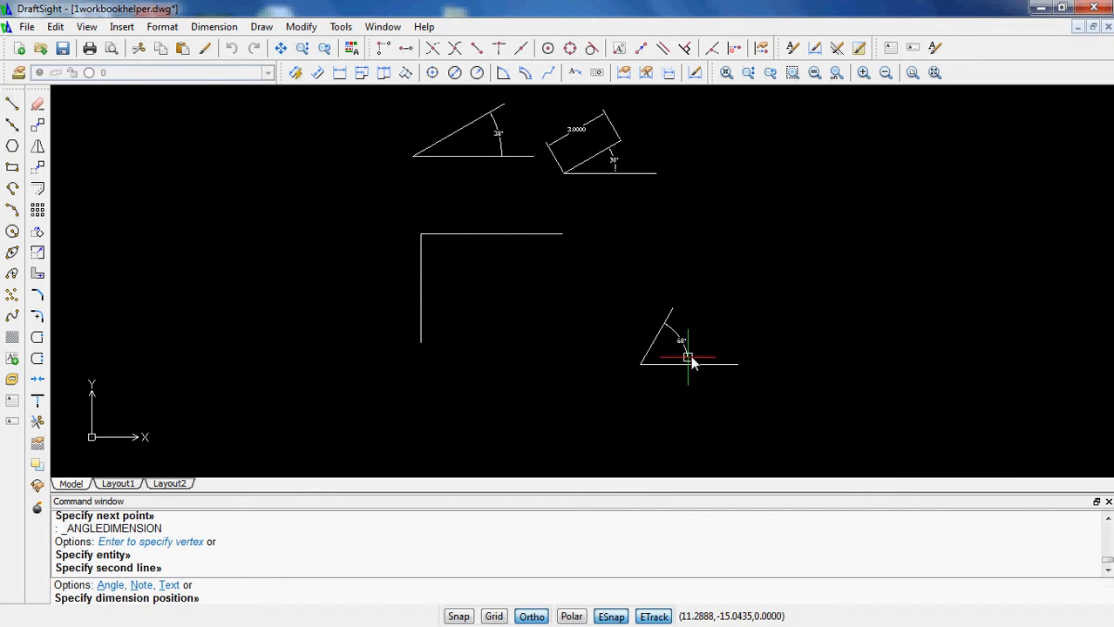
{"action": "left_click", "coordinate": [685, 353]}
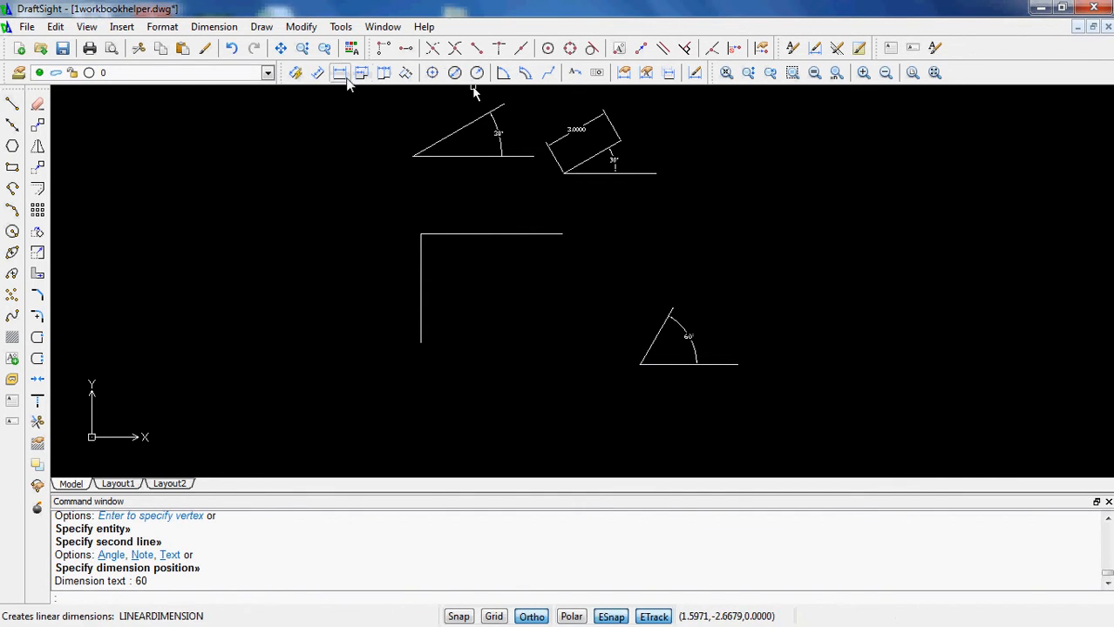
Step: Add a parallel dimension along the inclined line drawn at 60 degrees, placed on its upper-left side
{"action": "left_click", "coordinate": [317, 73]}
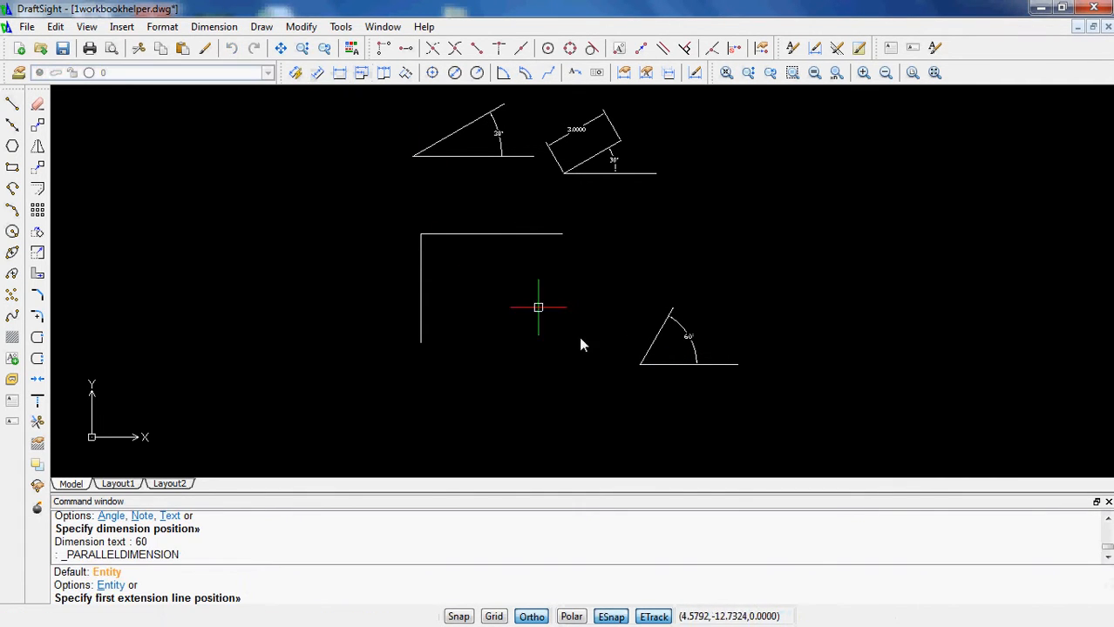
{"action": "left_click", "coordinate": [642, 363]}
{"action": "left_click", "coordinate": [672, 310]}
{"action": "left_click", "coordinate": [654, 298]}
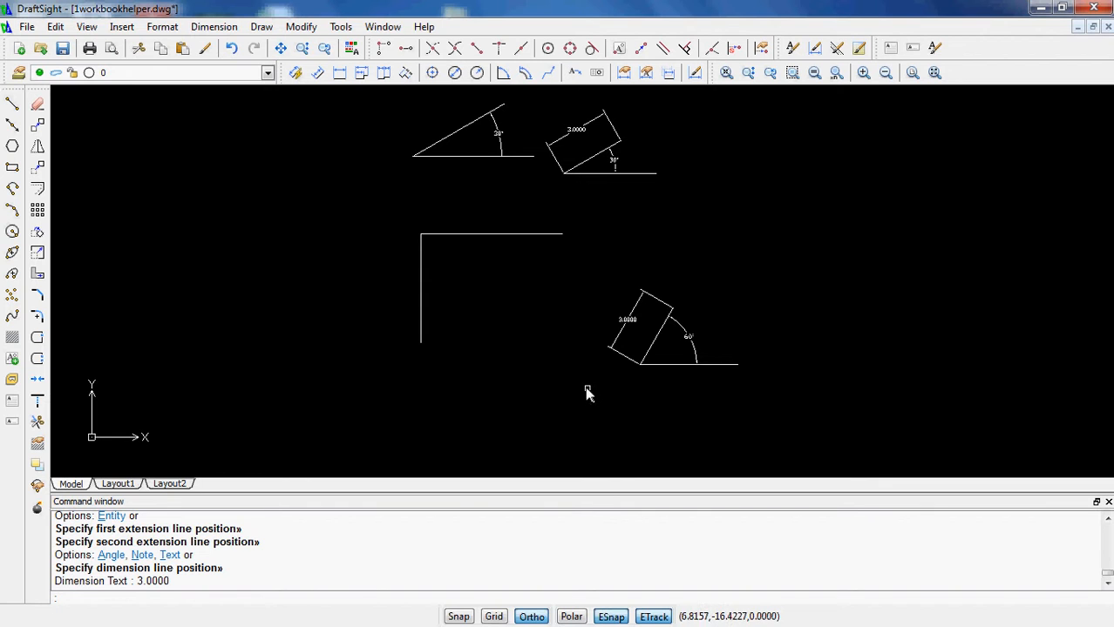
Step: Review the incremental angle choices in the Polar guide settings again and cancel the dialog
{"action": "right_click", "coordinate": [571, 617]}
{"action": "left_click", "coordinate": [599, 607]}
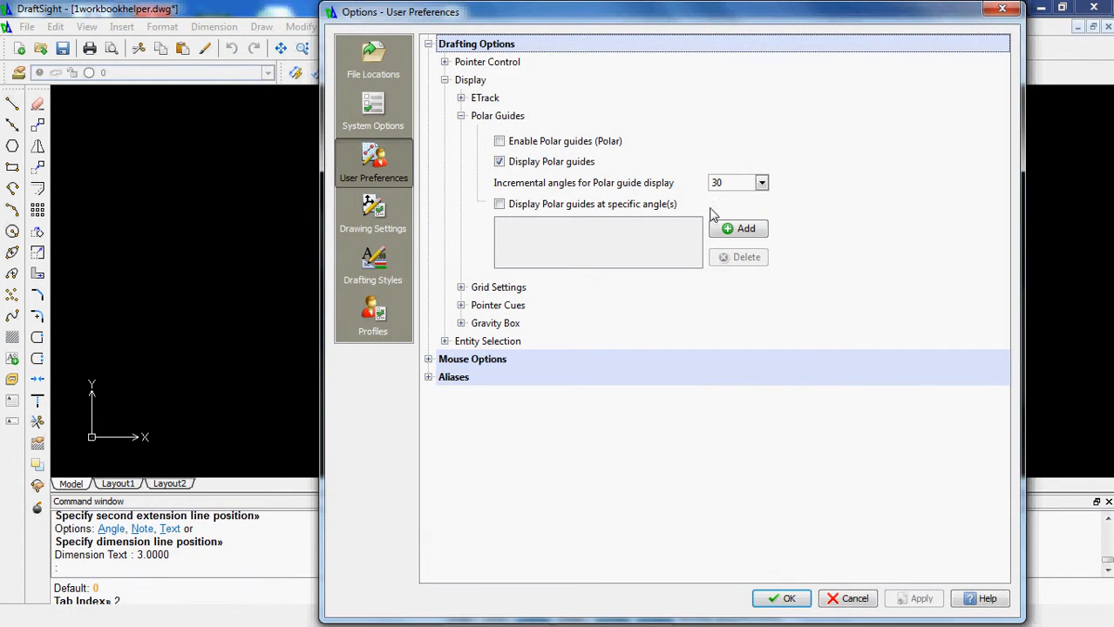
{"action": "left_click", "coordinate": [761, 183]}
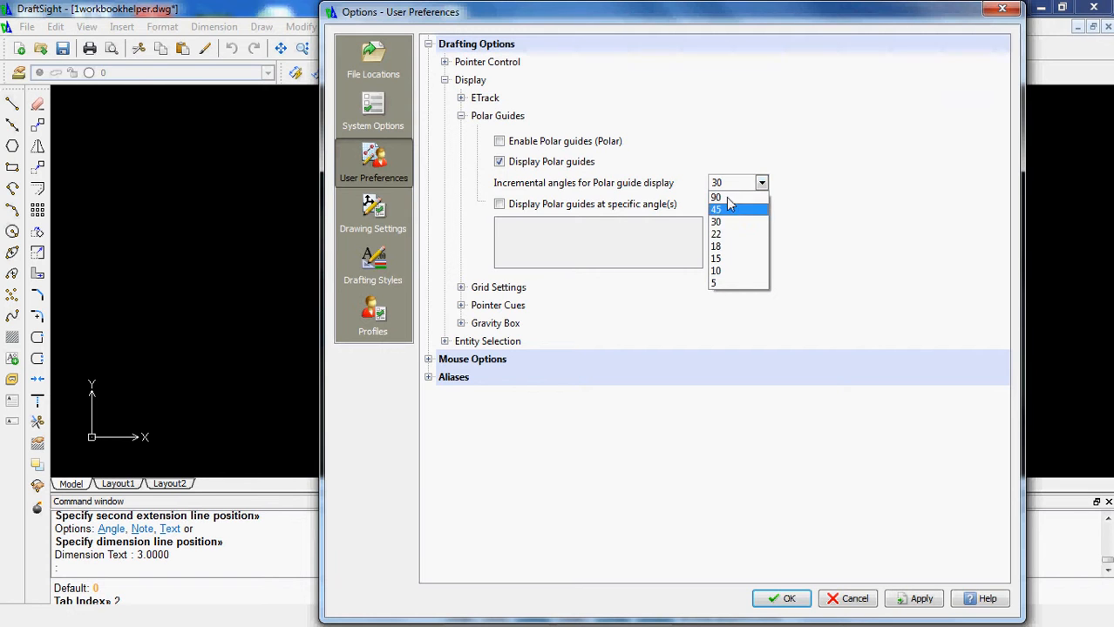
{"action": "left_click", "coordinate": [820, 579]}
{"action": "left_click", "coordinate": [846, 600]}
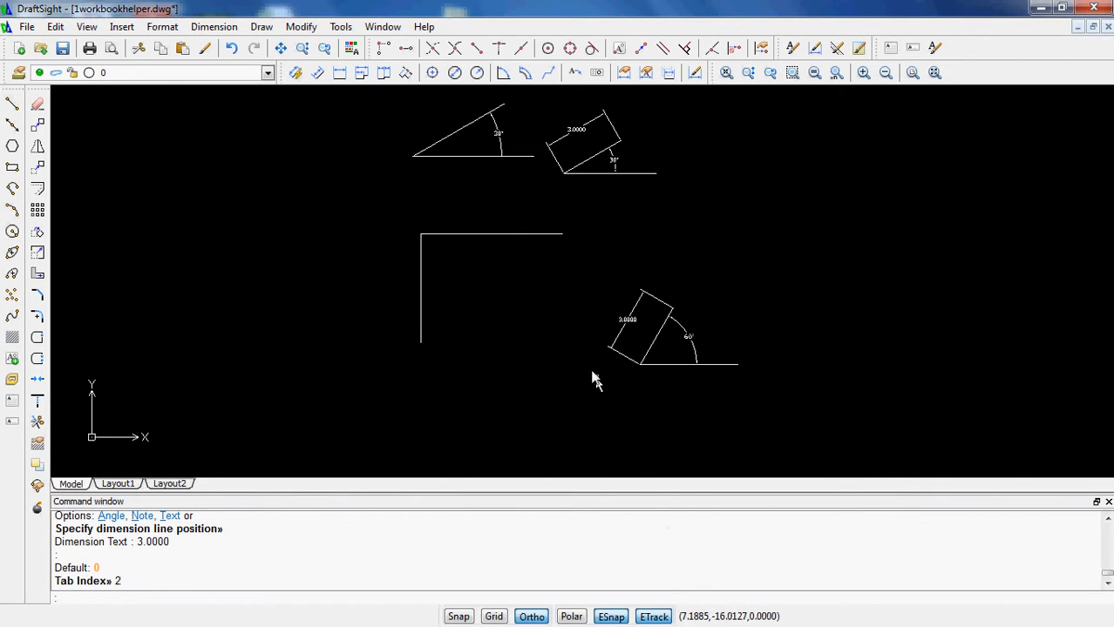
{"action": "scroll", "coordinate": [505, 337], "scroll_direction": "down", "scroll_amount": 2}
{"action": "middle_click_drag", "start_coordinate": [554, 338], "coordinate": [742, 325]}
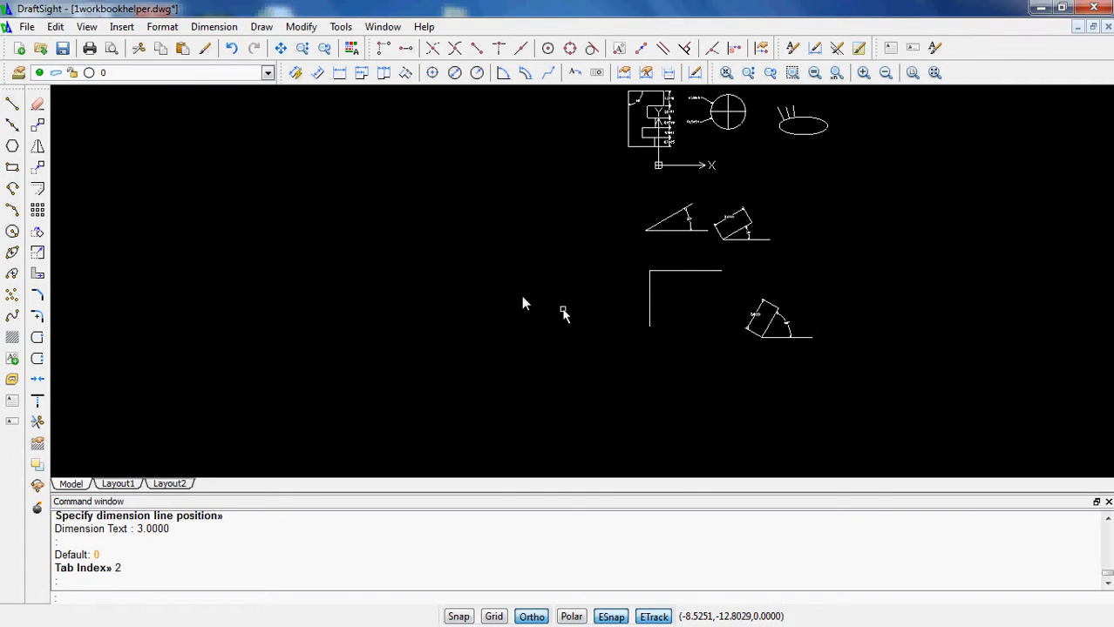
Step: With Ortho on, draw connected lines about 9 units leftward from the vertical line's lower end and about 7 units straight up
{"action": "scroll", "coordinate": [582, 329], "scroll_direction": "up", "scroll_amount": 1}
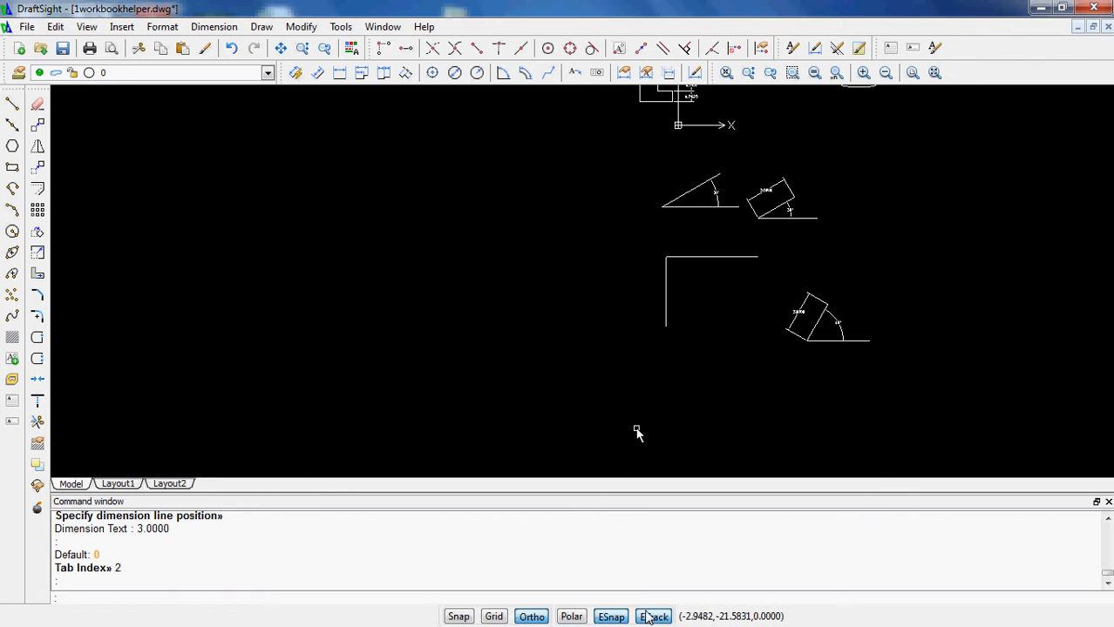
{"action": "left_click", "coordinate": [12, 105]}
{"action": "left_click", "coordinate": [666, 327]}
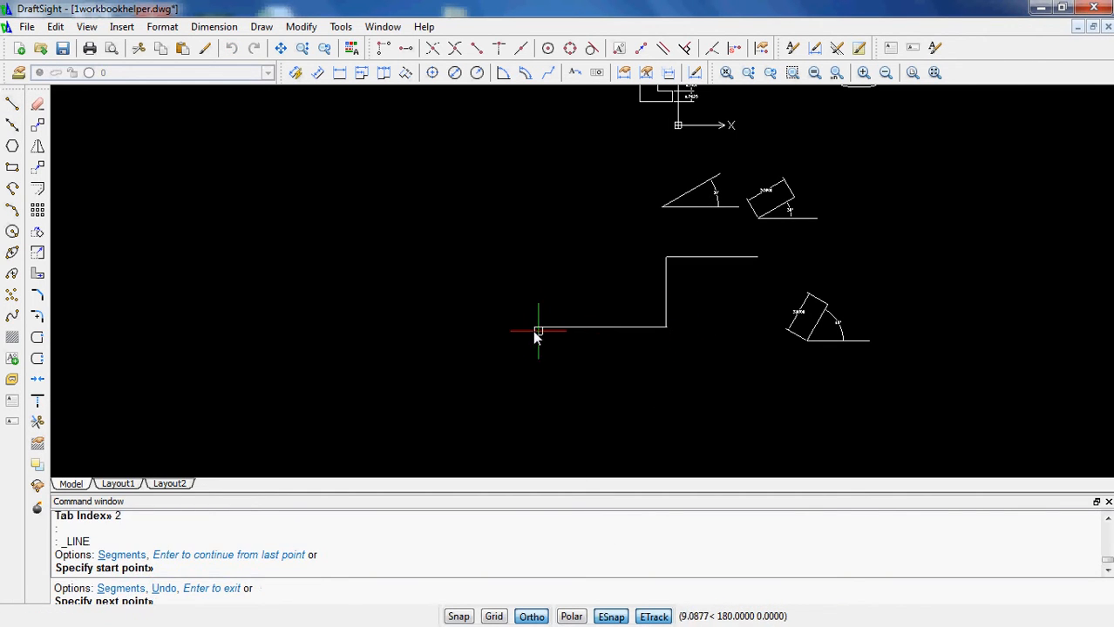
{"action": "left_click", "coordinate": [532, 329]}
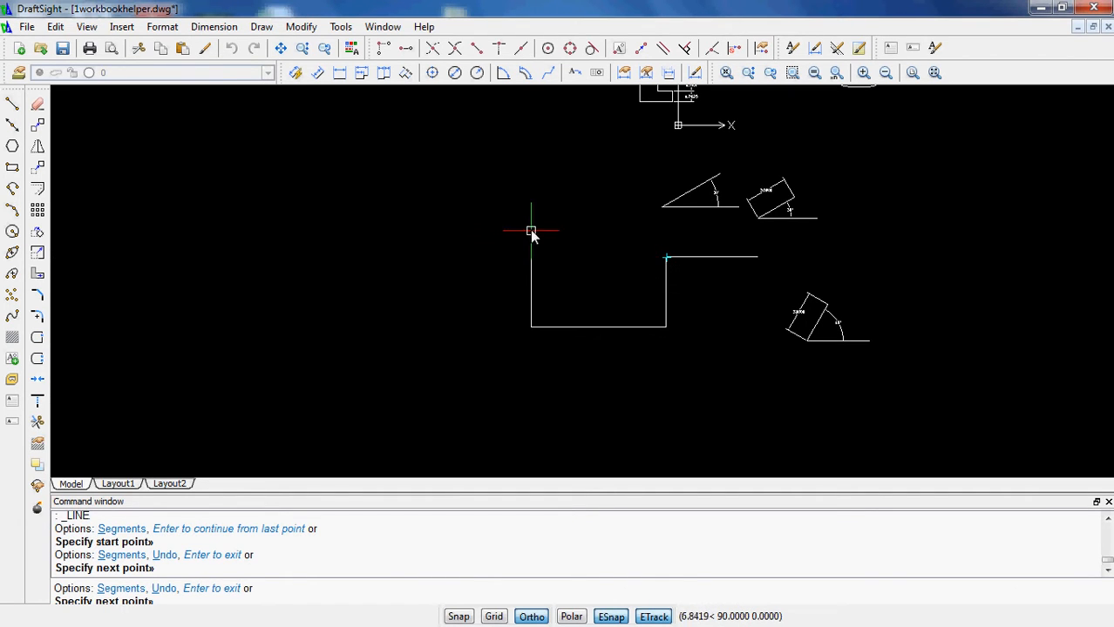
{"action": "left_click", "coordinate": [530, 228]}
{"action": "key", "text": "Return"}
Step: Draw a horizontal construction line from the existing upper corner leftward, extending past the new vertical line
{"action": "key", "text": "Return"}
{"action": "left_click", "coordinate": [667, 259]}
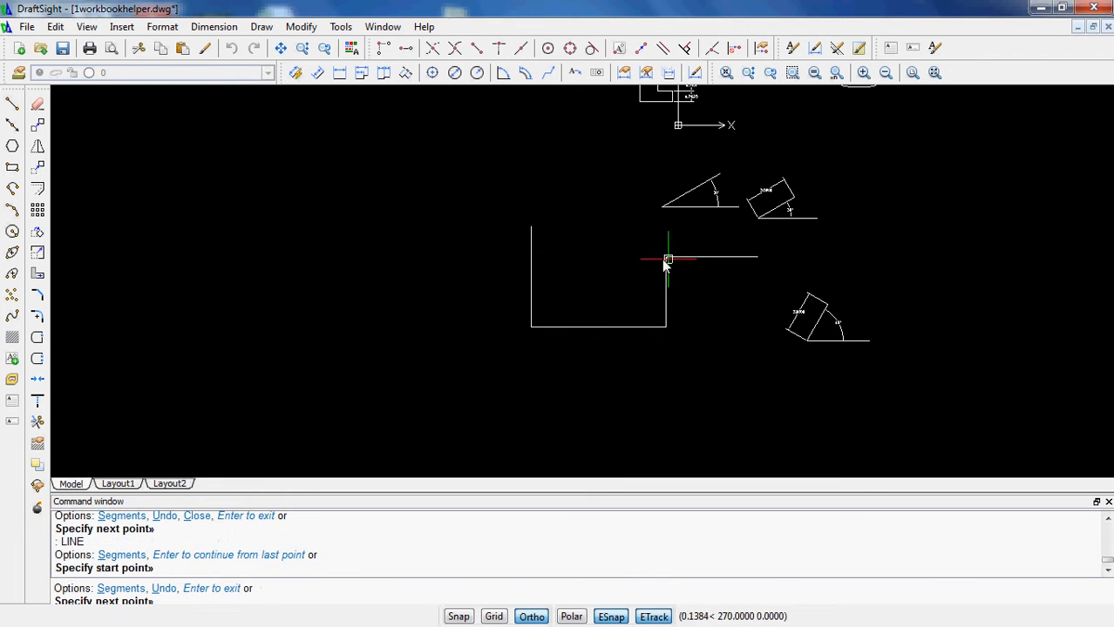
{"action": "left_click", "coordinate": [473, 256]}
{"action": "key", "text": "Return"}
Step: Trim the overhanging ends of the new vertical line and the construction line beyond their intersection, using all entities as cutting edges
{"action": "type", "text": "tr"}
{"action": "key", "text": "Return"}
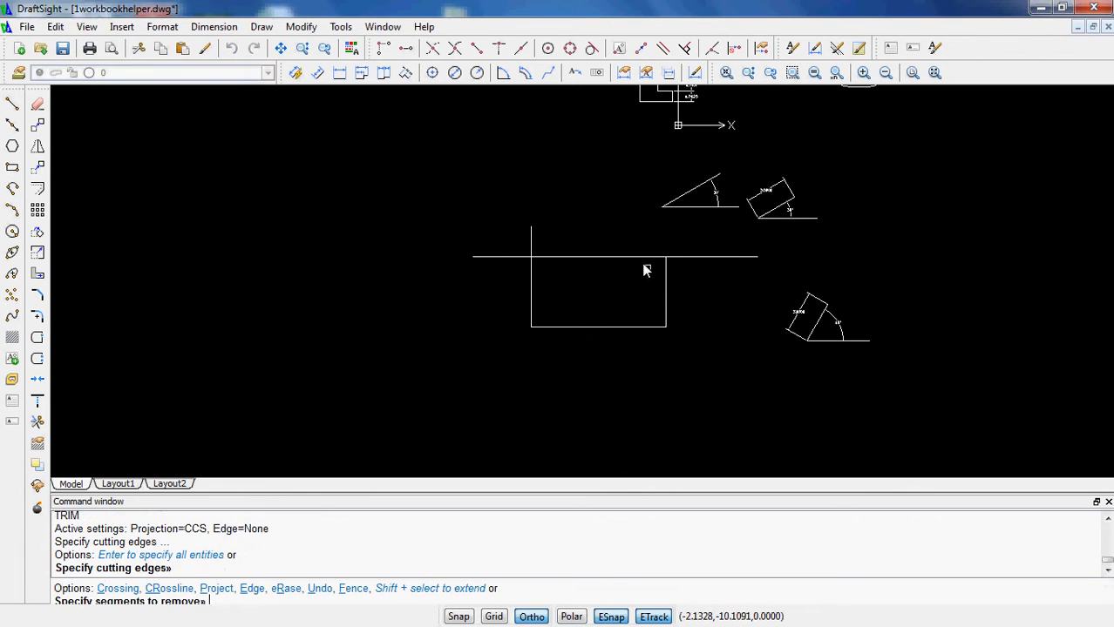
{"action": "key", "text": "Return"}
{"action": "left_click", "coordinate": [531, 242]}
{"action": "left_click", "coordinate": [495, 257]}
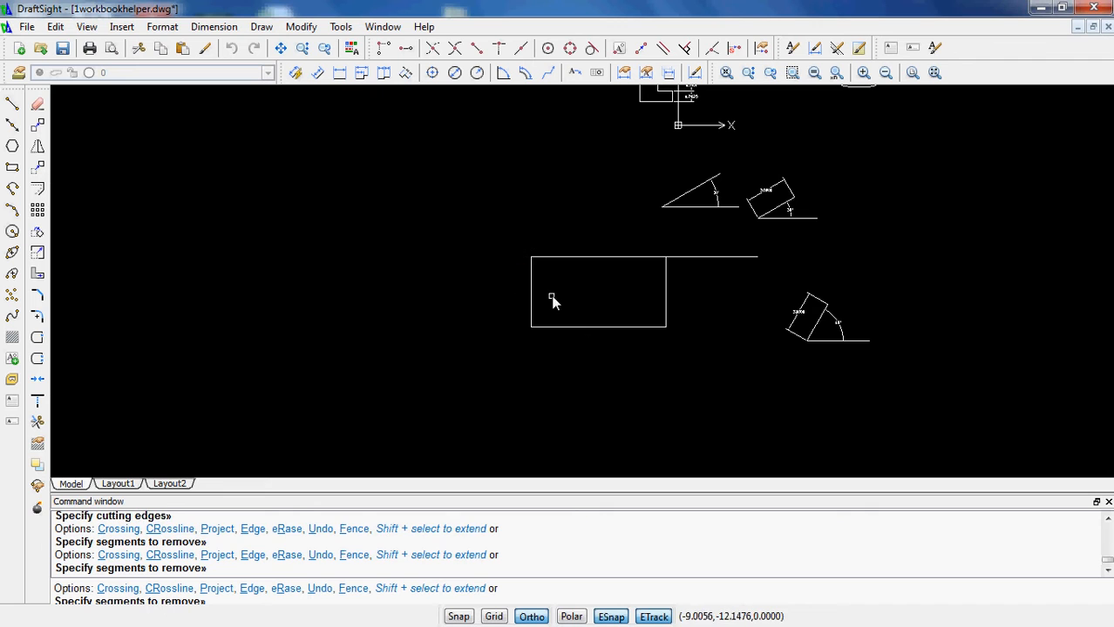
Step: Leave Trim and delete the remaining construction line segment across the top of the U-shaped outline
{"action": "left_click", "coordinate": [575, 261]}
{"action": "left_click", "coordinate": [571, 264]}
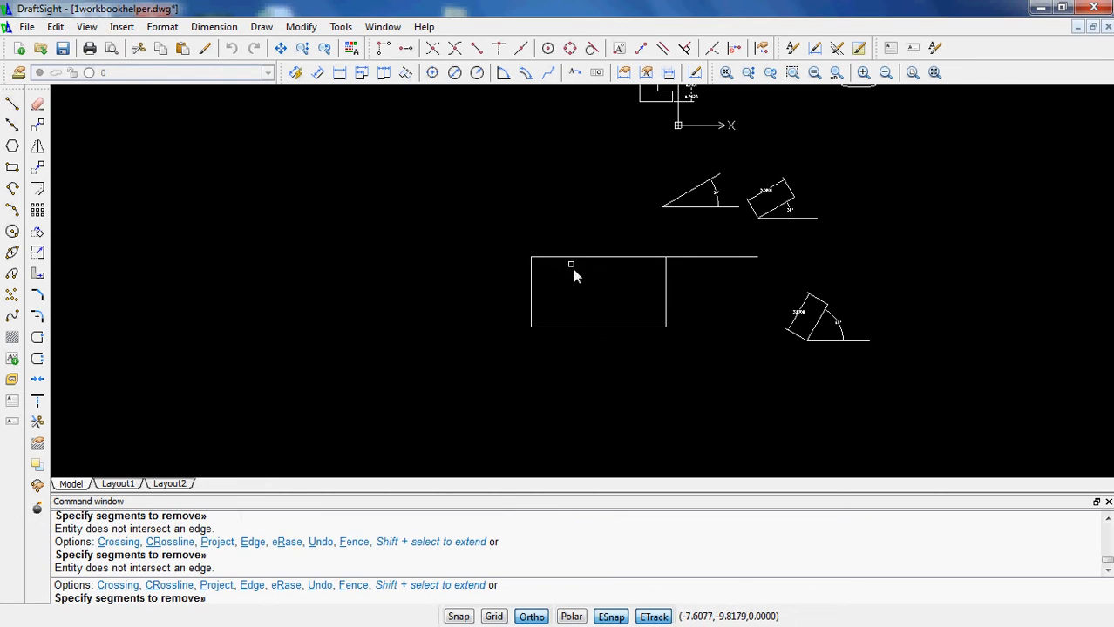
{"action": "key", "text": "Escape"}
{"action": "key", "text": "Escape"}
{"action": "left_click", "coordinate": [596, 293]}
{"action": "left_click", "coordinate": [554, 241]}
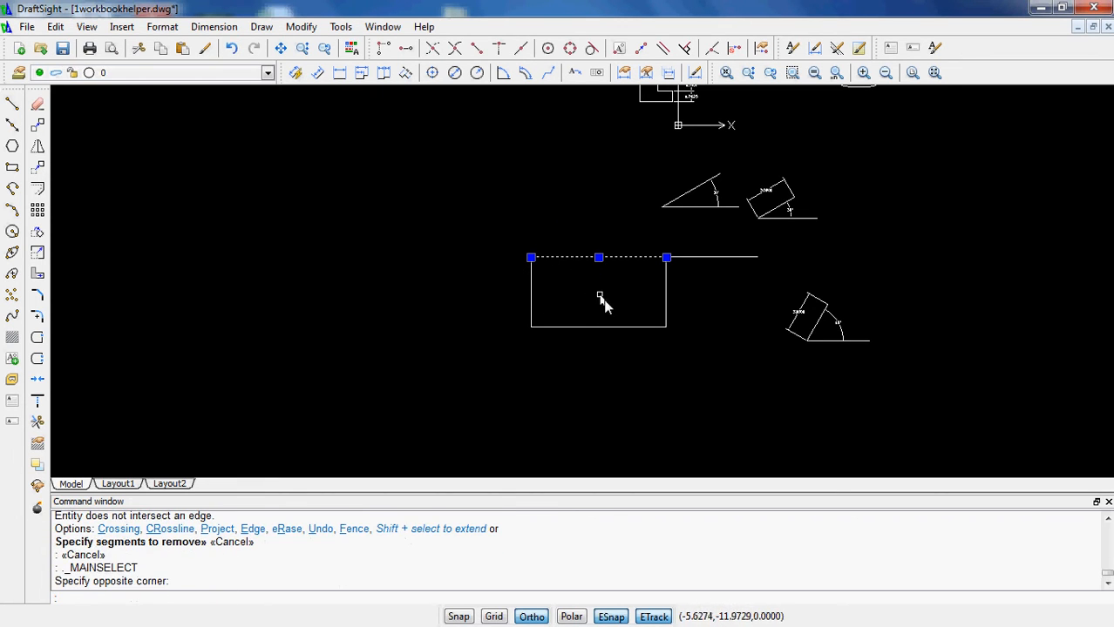
{"action": "key", "text": "Delete"}
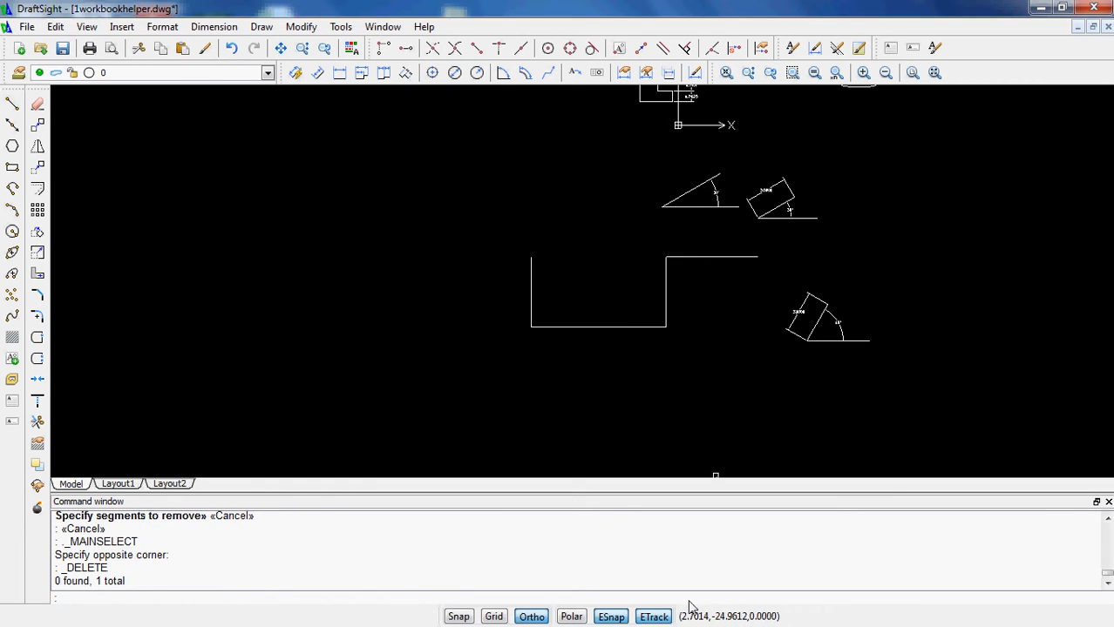